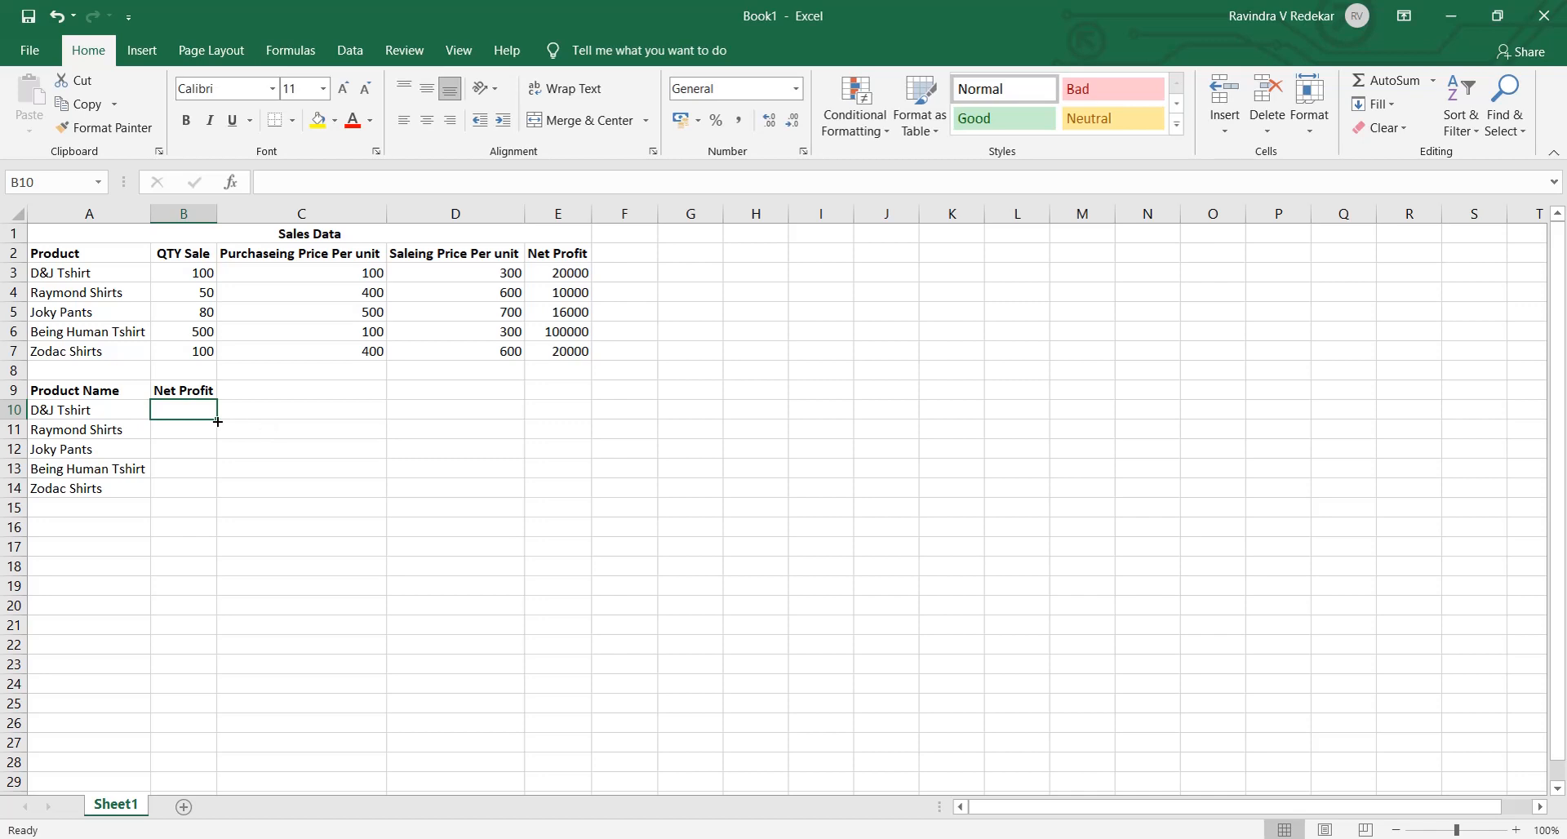
- Examine the Sales Data table's product, quantity, purchasing price, selling price and Net Profit columns, including the profit formula in E3
click(213, 275)
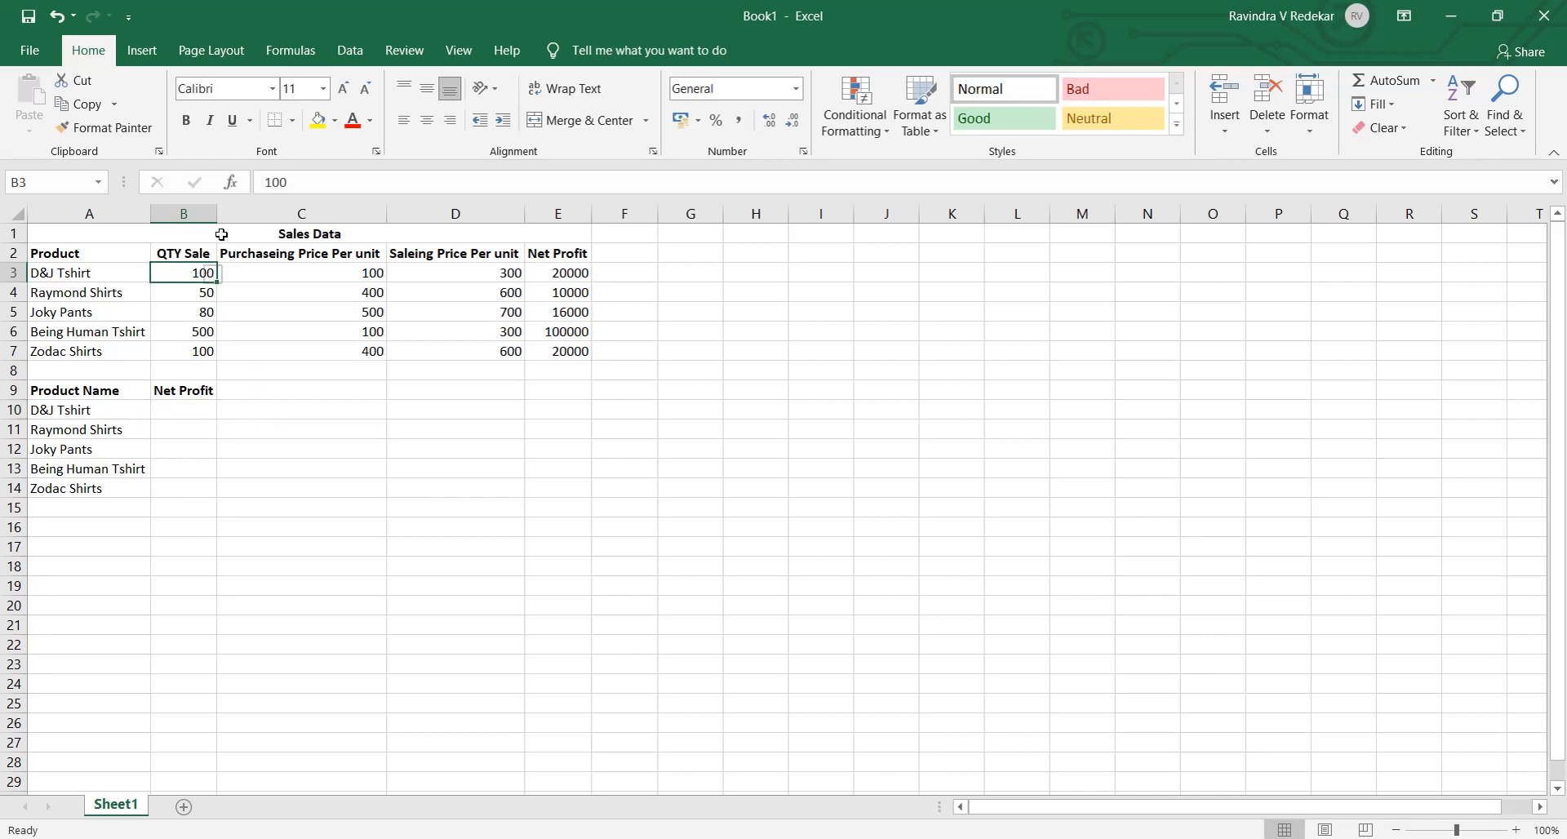
click(236, 235)
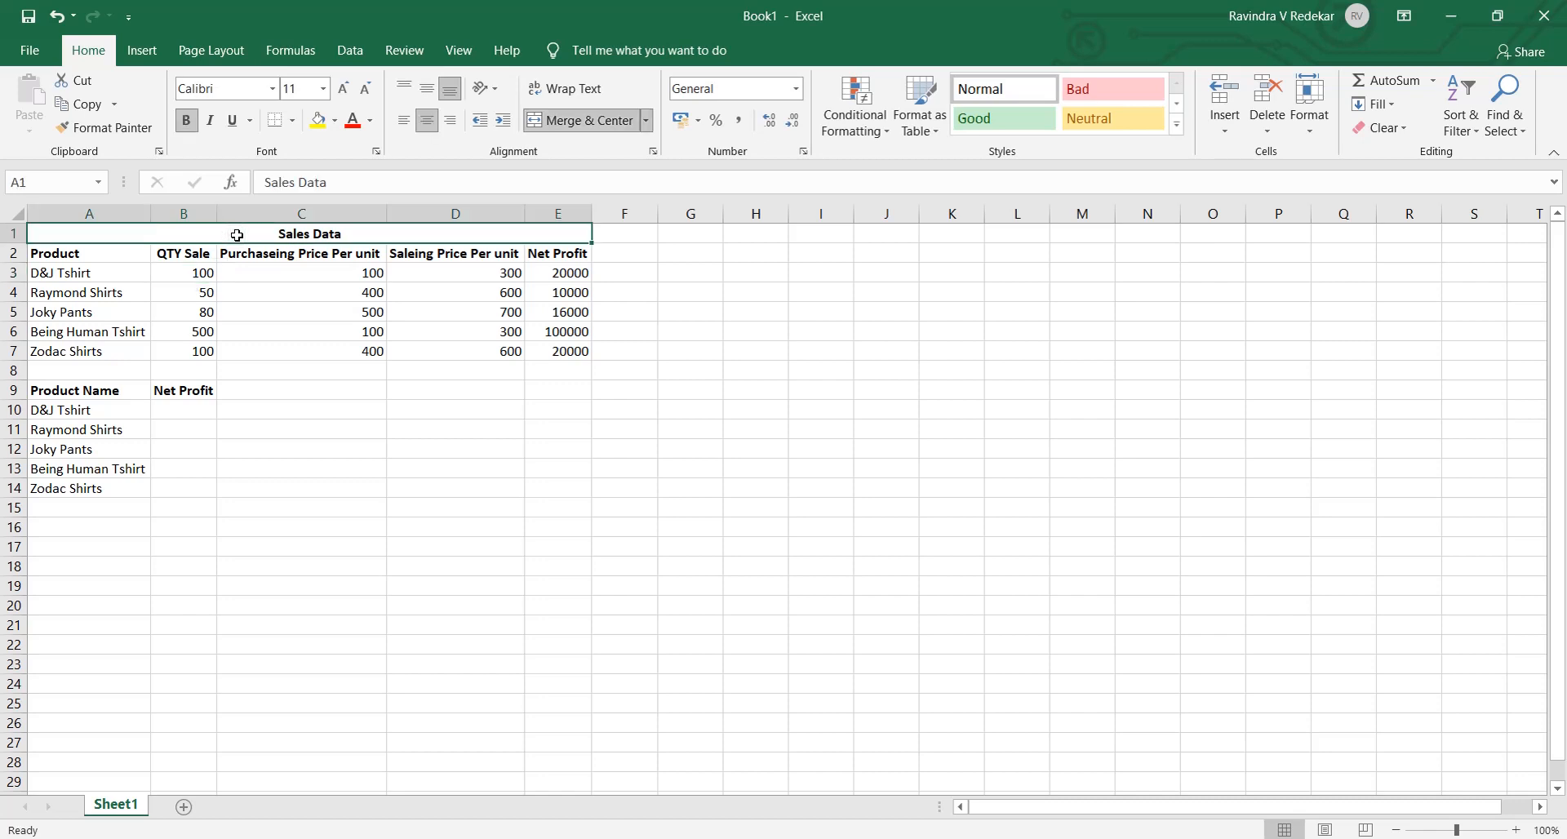
key(Down)
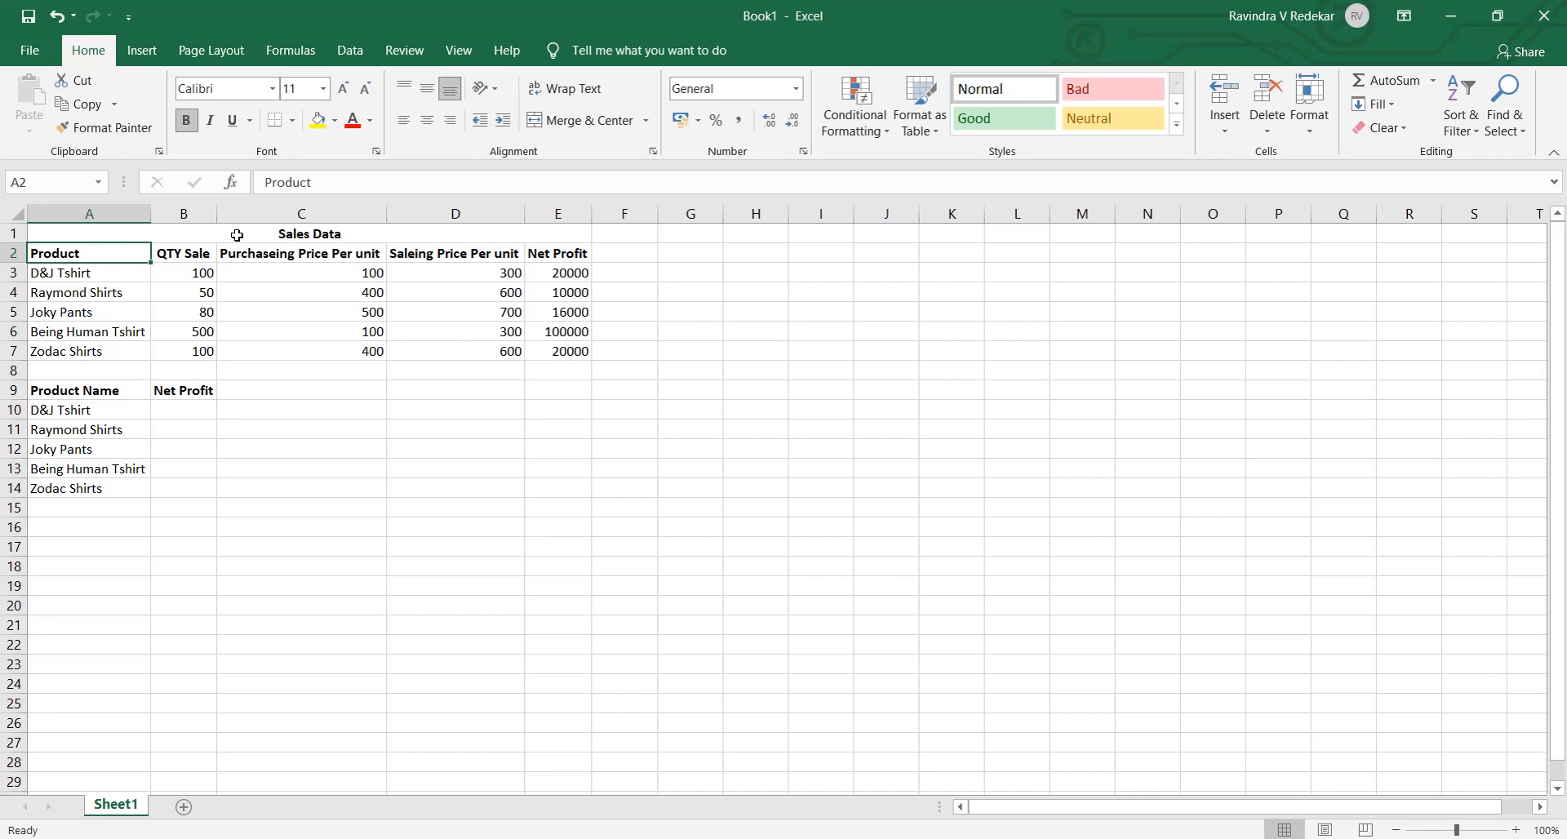
key(Down)
key(Down)
key(Right)
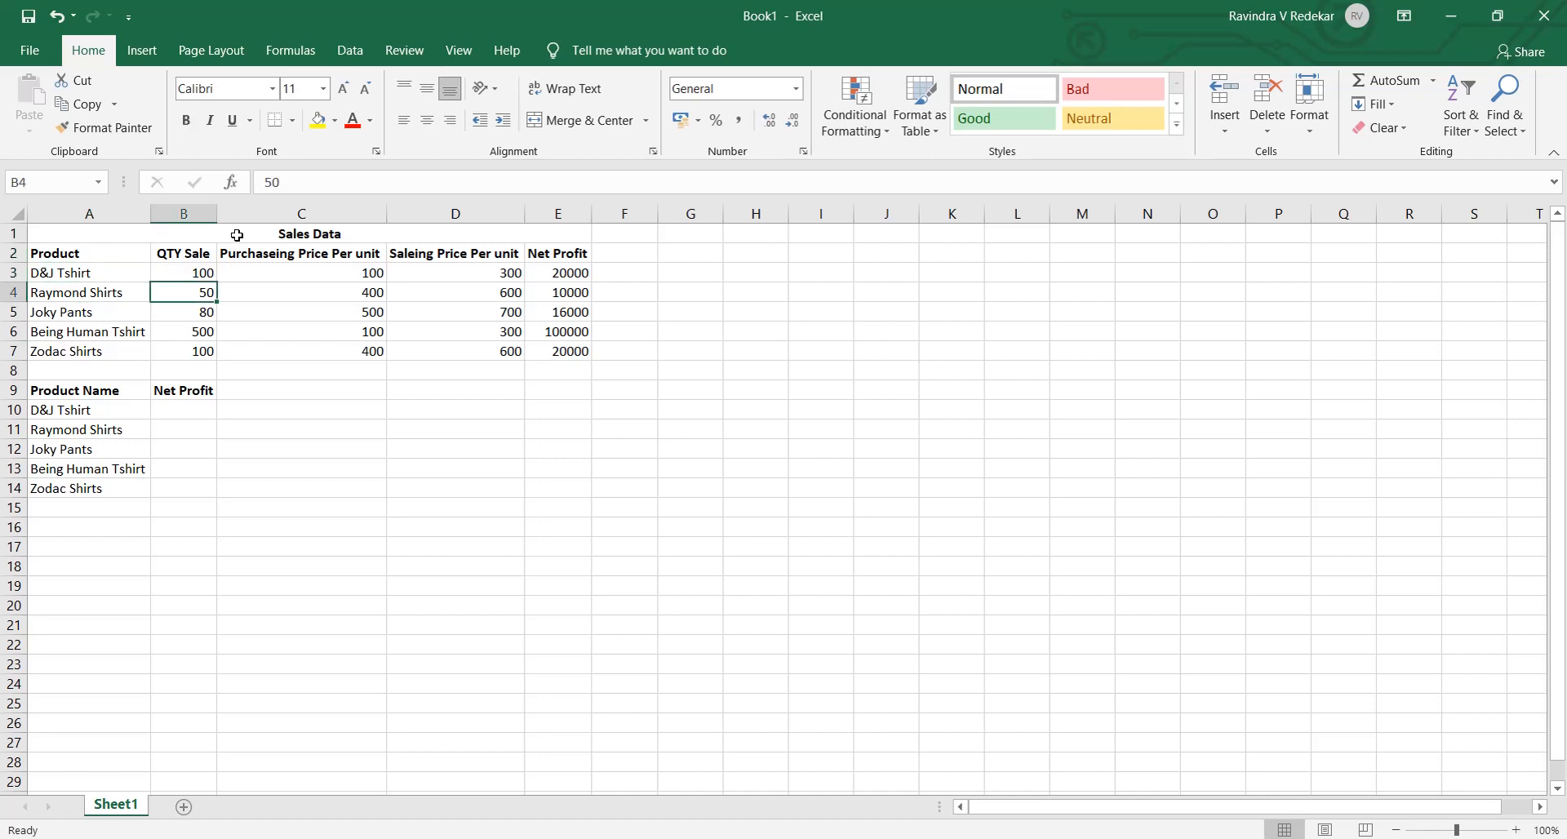
key(Up)
key(Down)
key(Up)
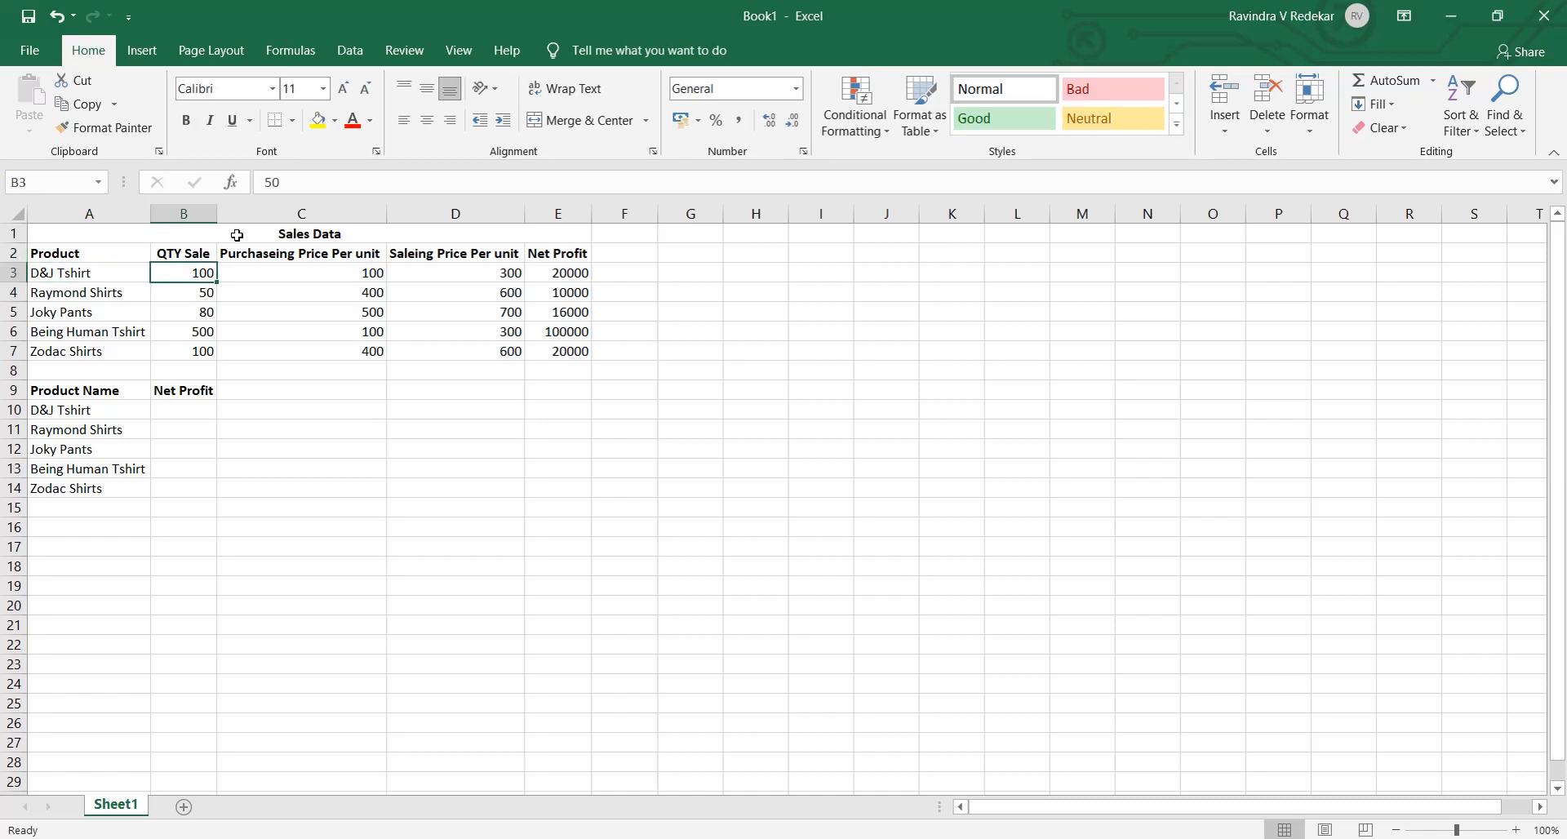
key(Right)
key(Up)
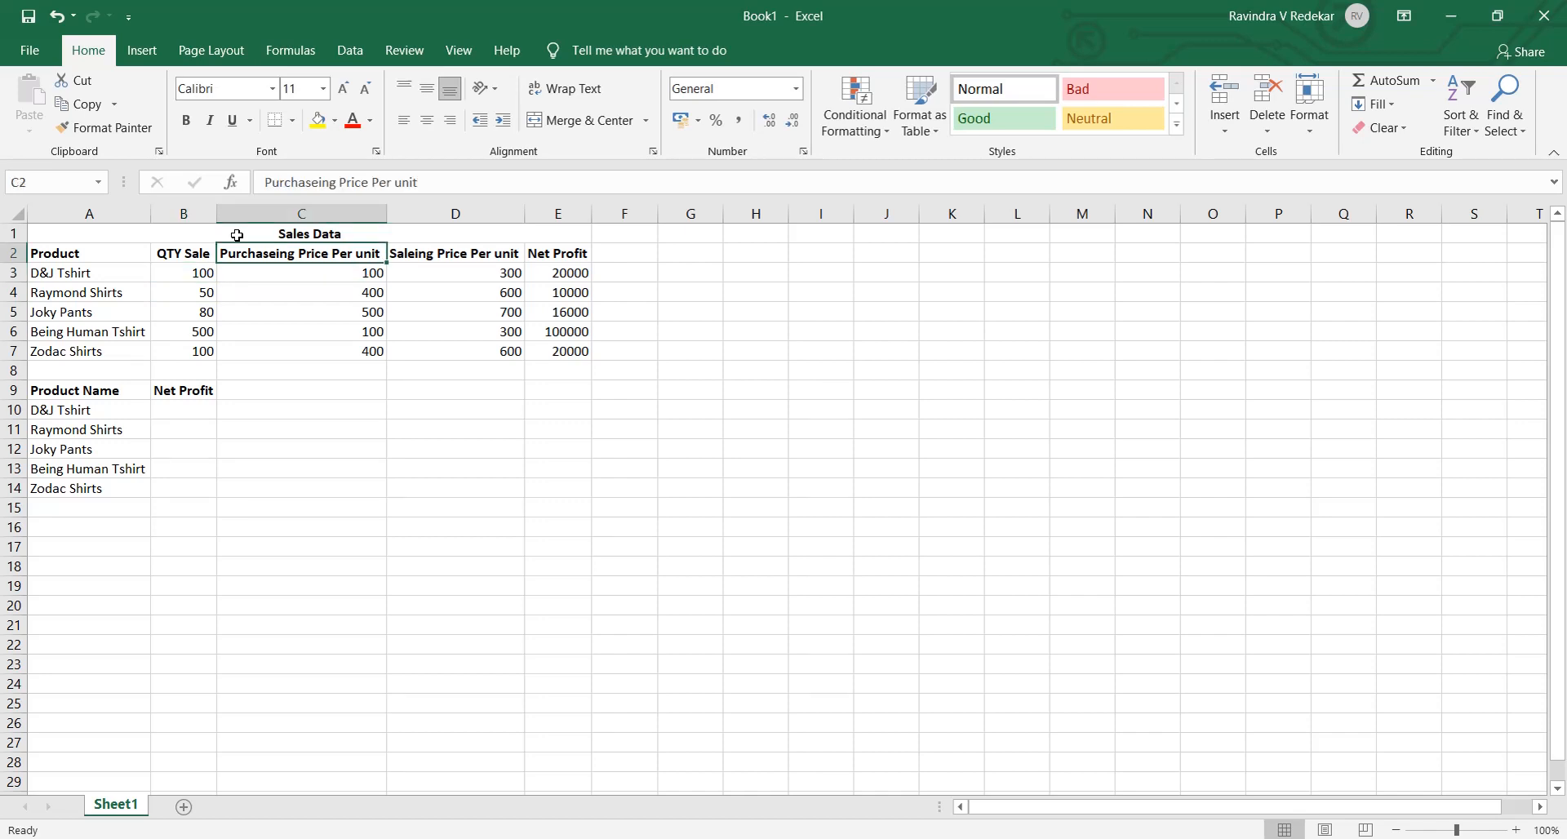
key(Right)
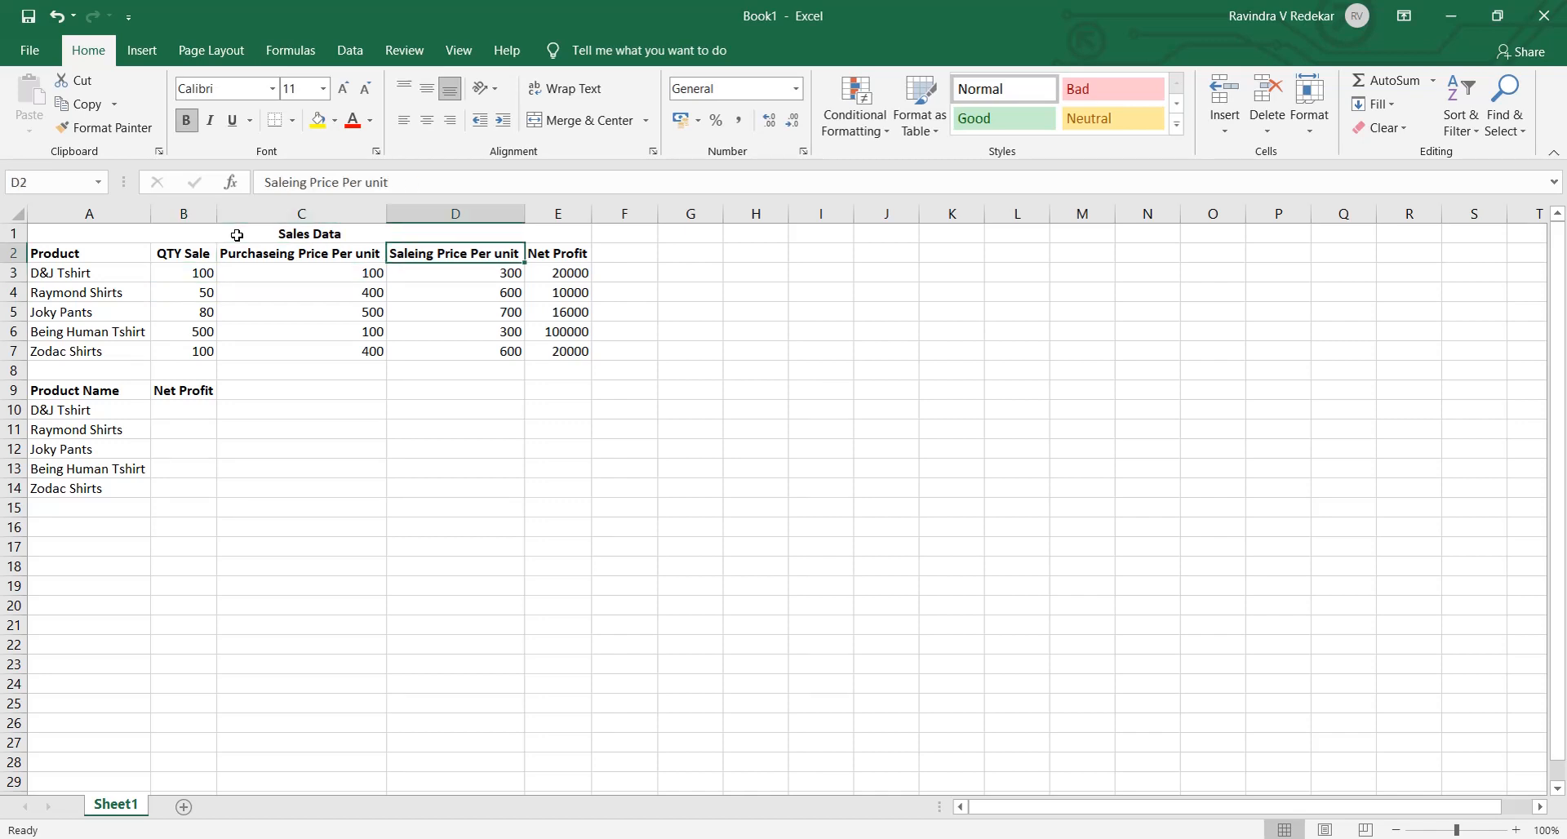
key(Down)
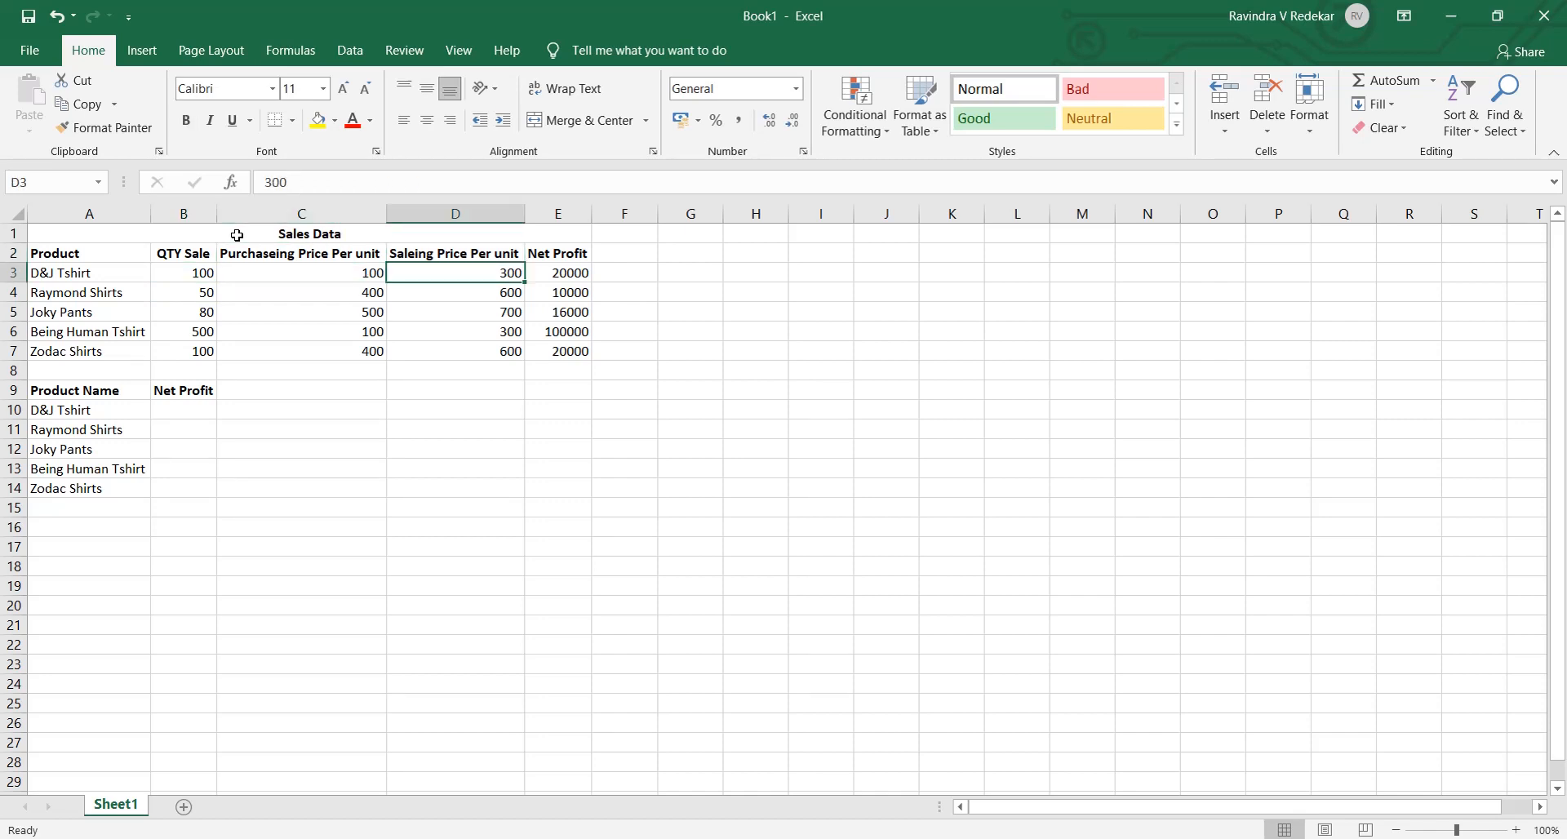
key(Up)
key(Right)
key(Down)
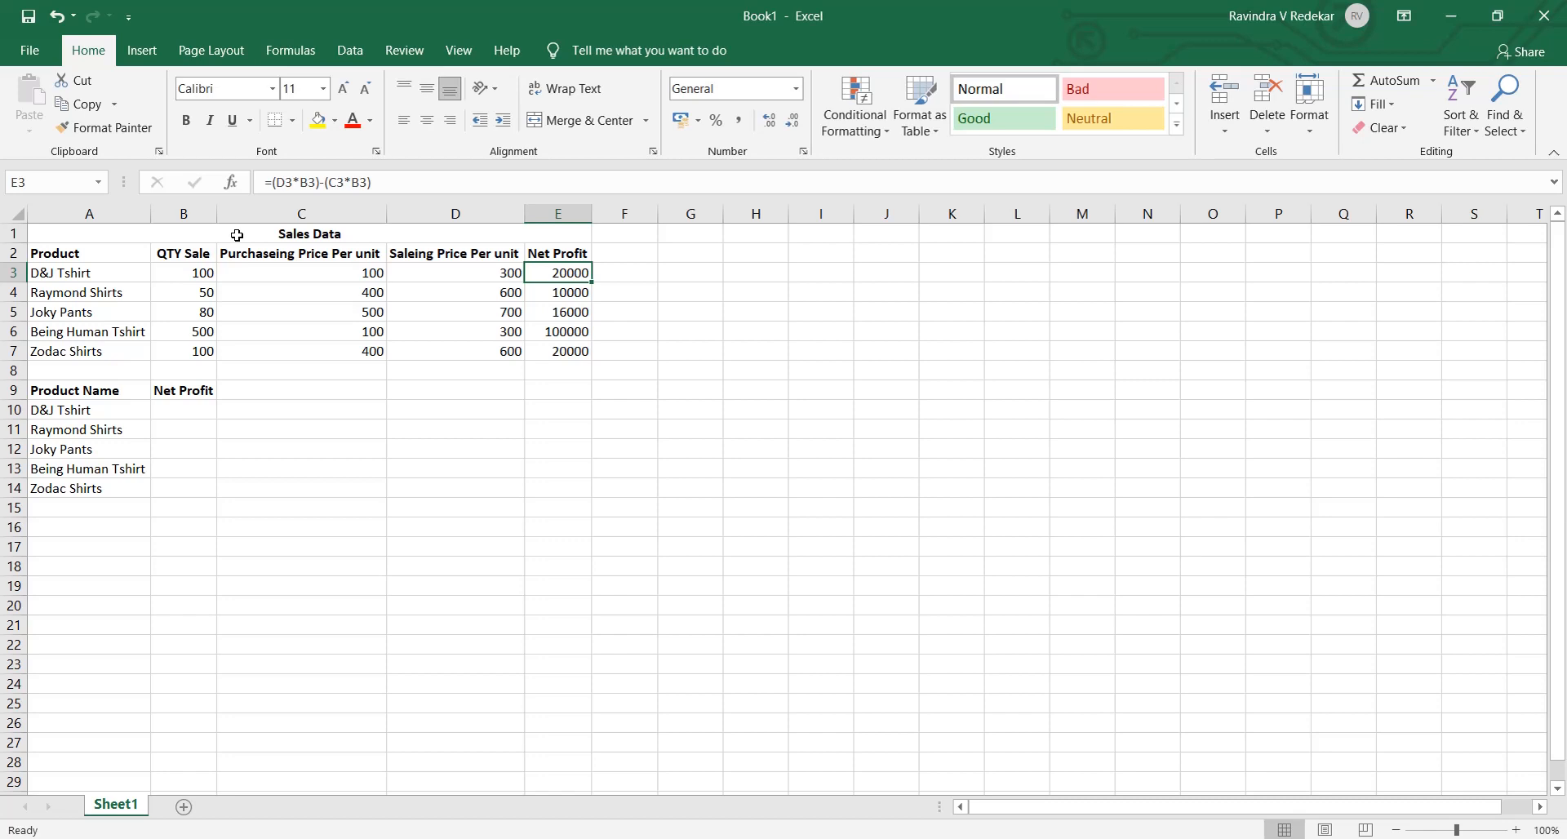
key(Left)
key(Left)
key(Left)
key(Left)
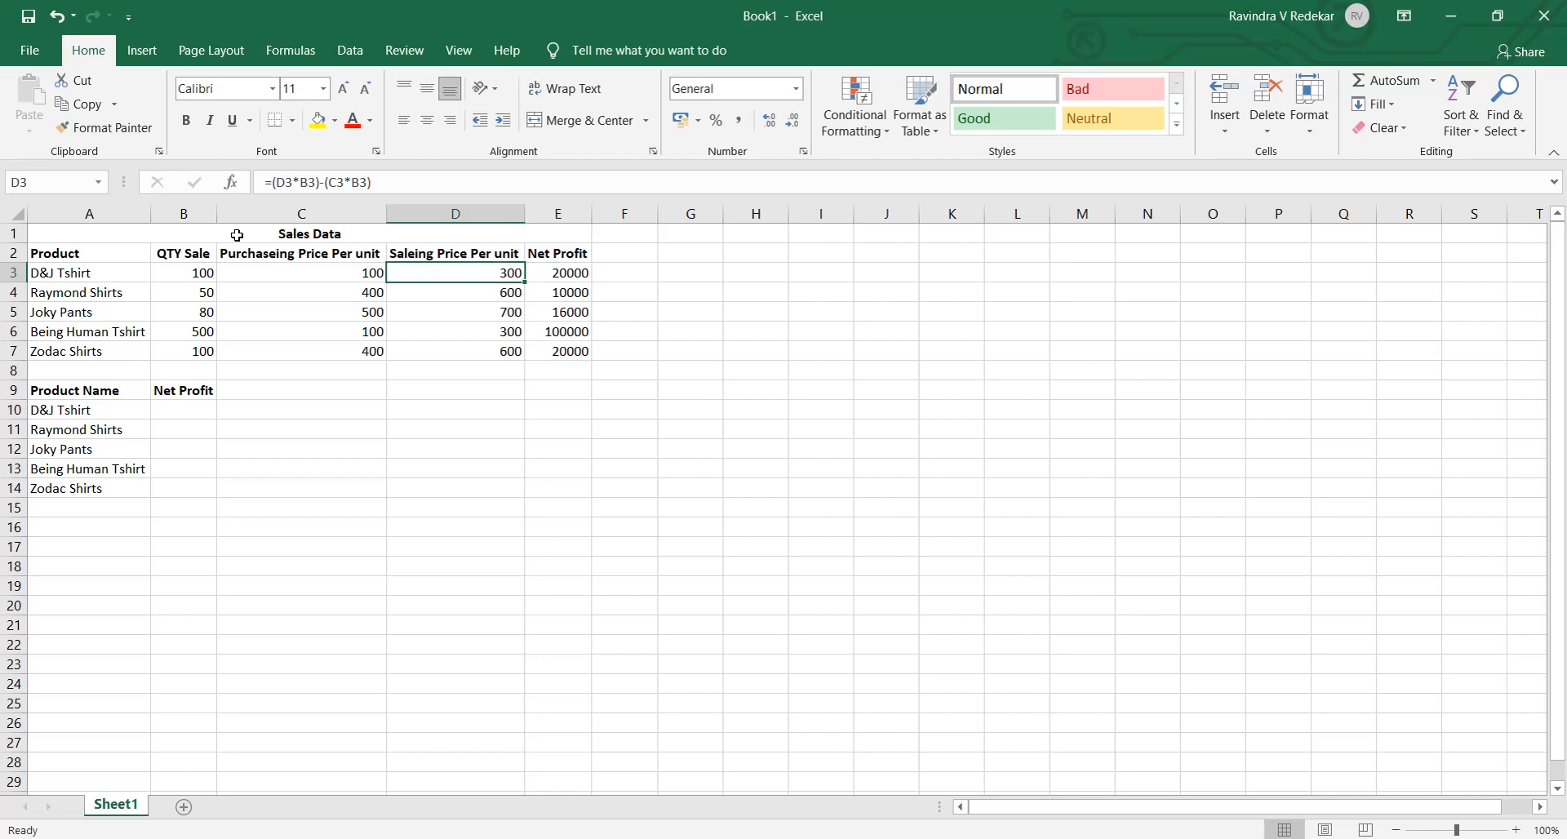
key(Down)
key(Up)
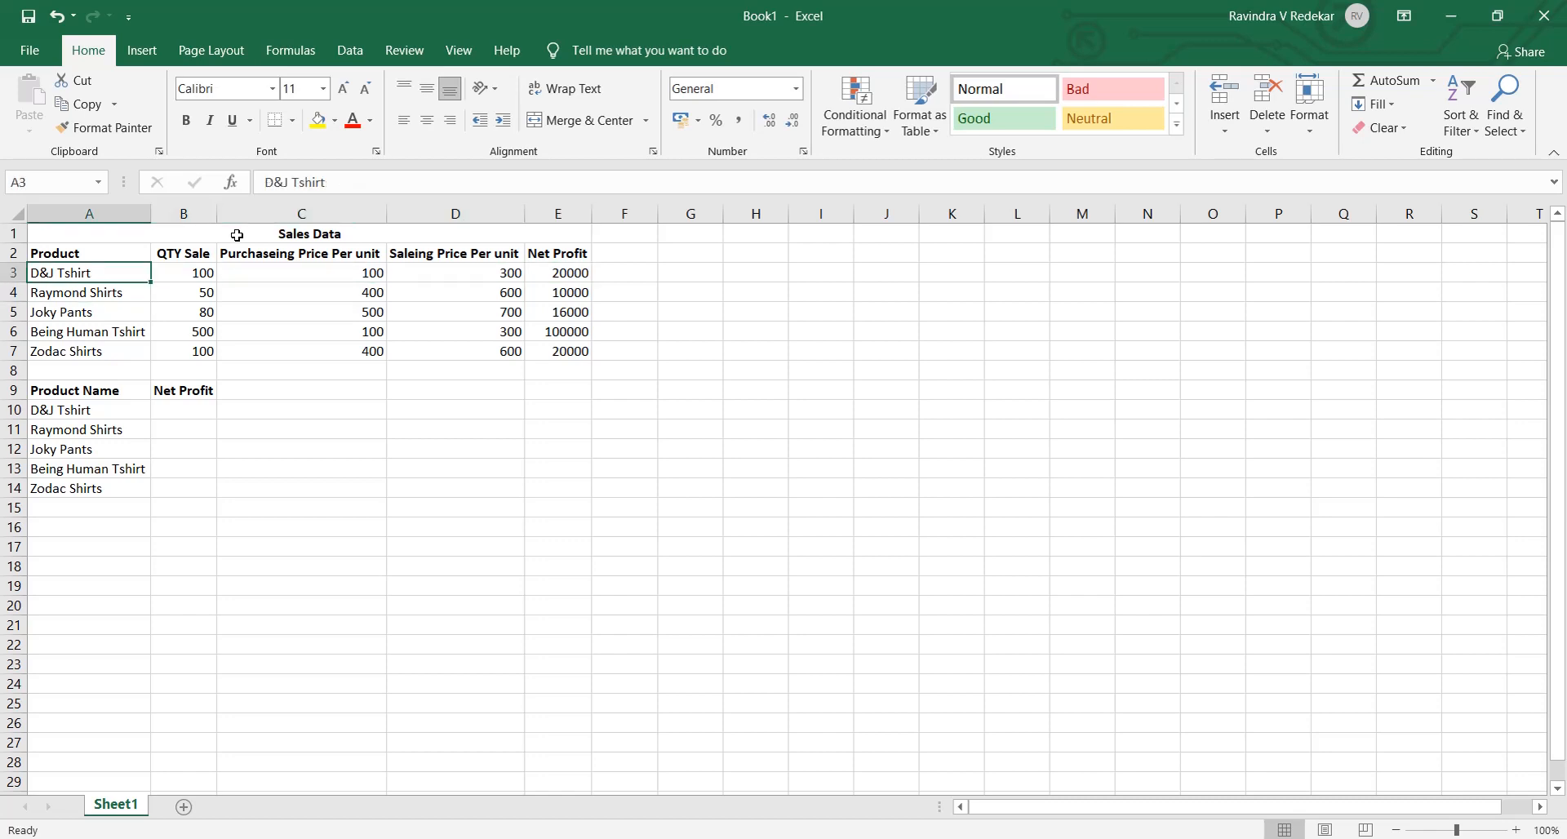
- Clear the product names in A11:A14, below D&J Tshirt in the lower table
key(Down)
key(Down)
key(Down)
key(Down)
key(Down)
key(Down)
key(Down)
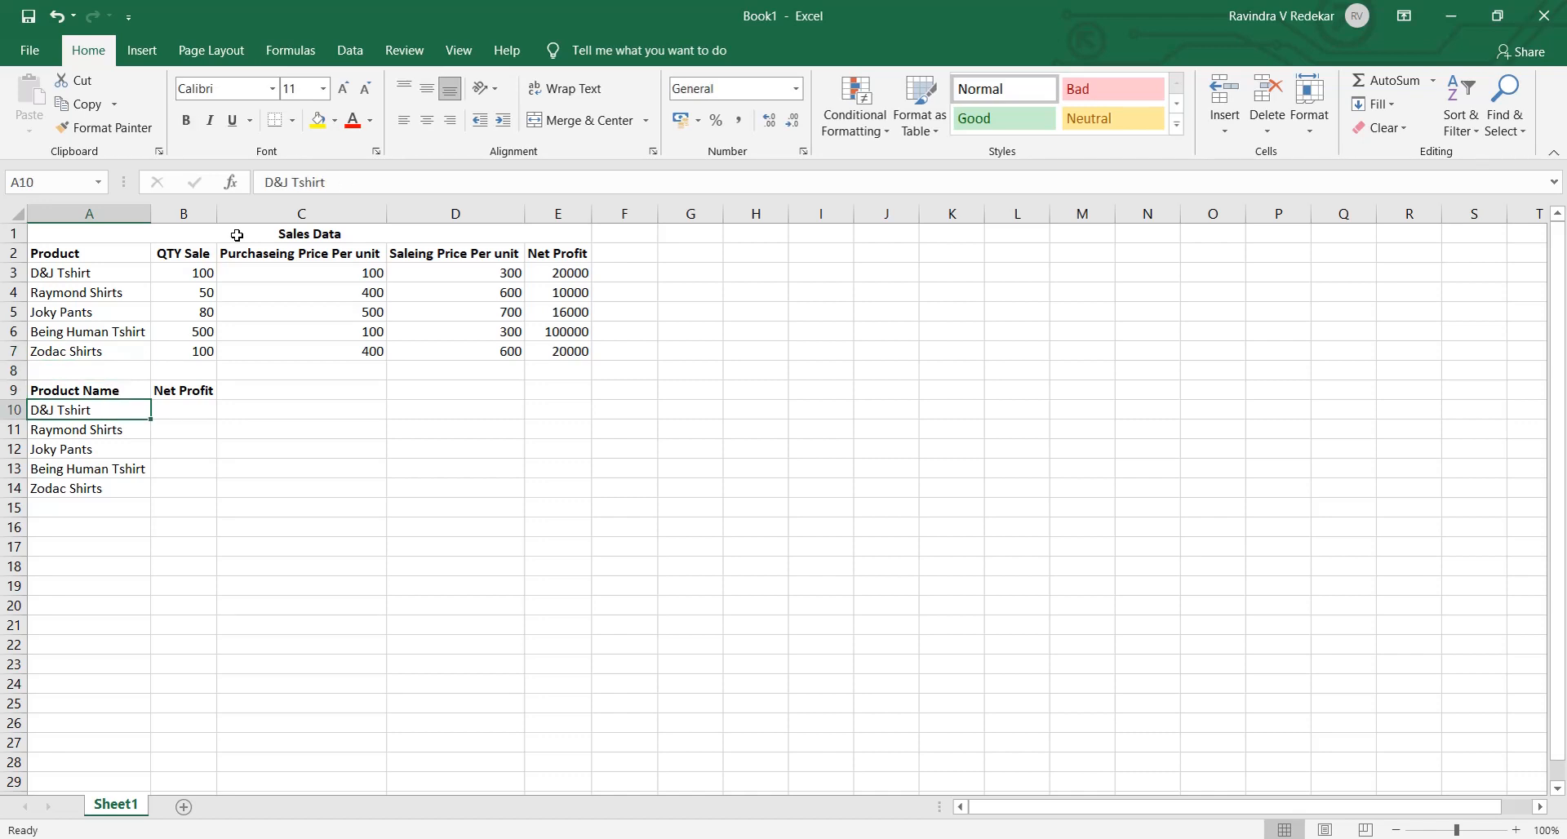
key(Down)
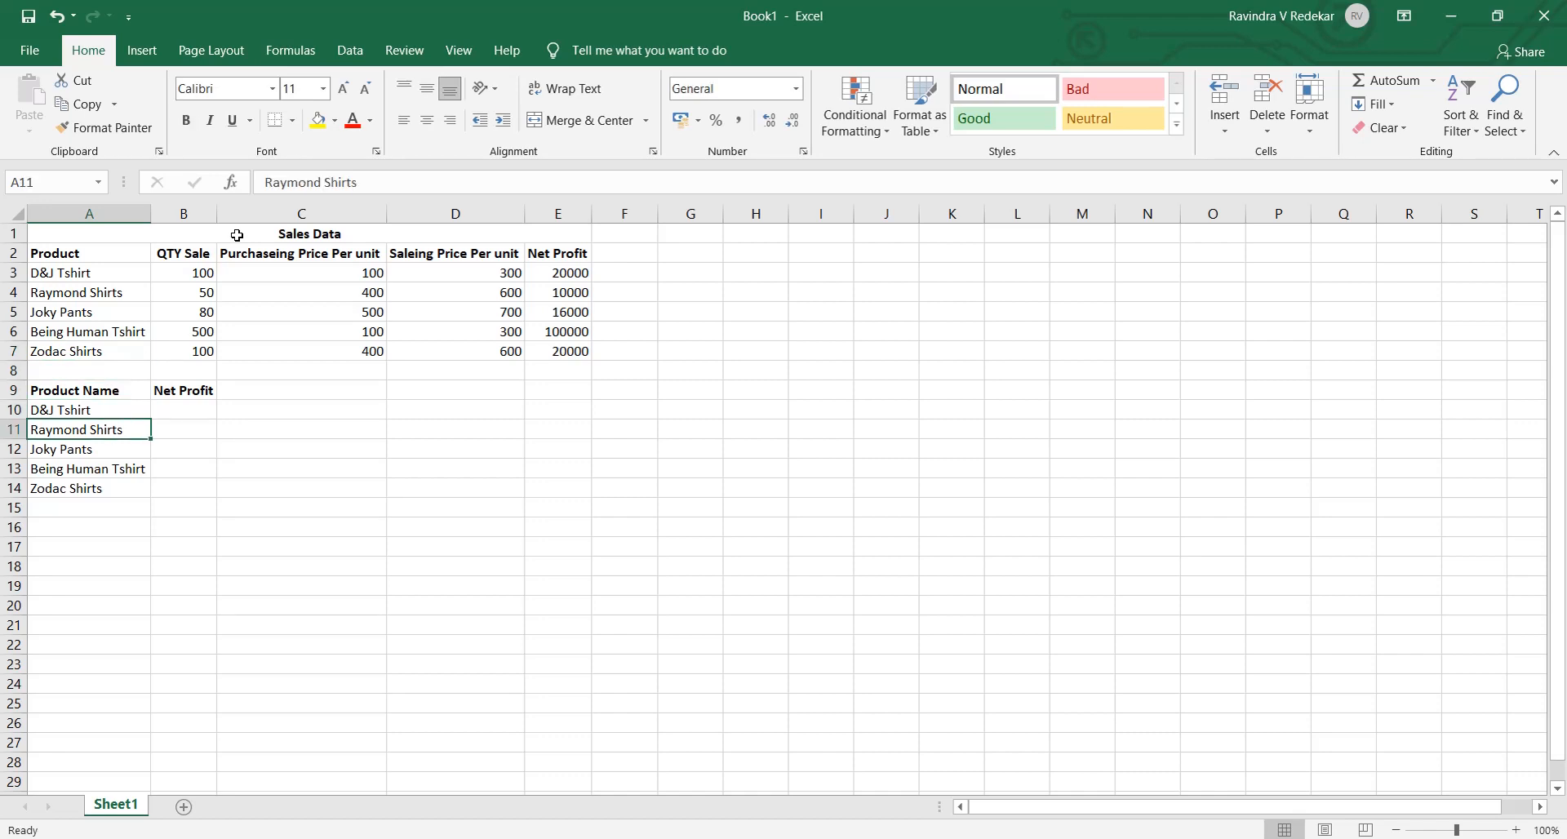
key(shift+Down)
key(shift+Down)
key(shift+Down)
key(Delete)
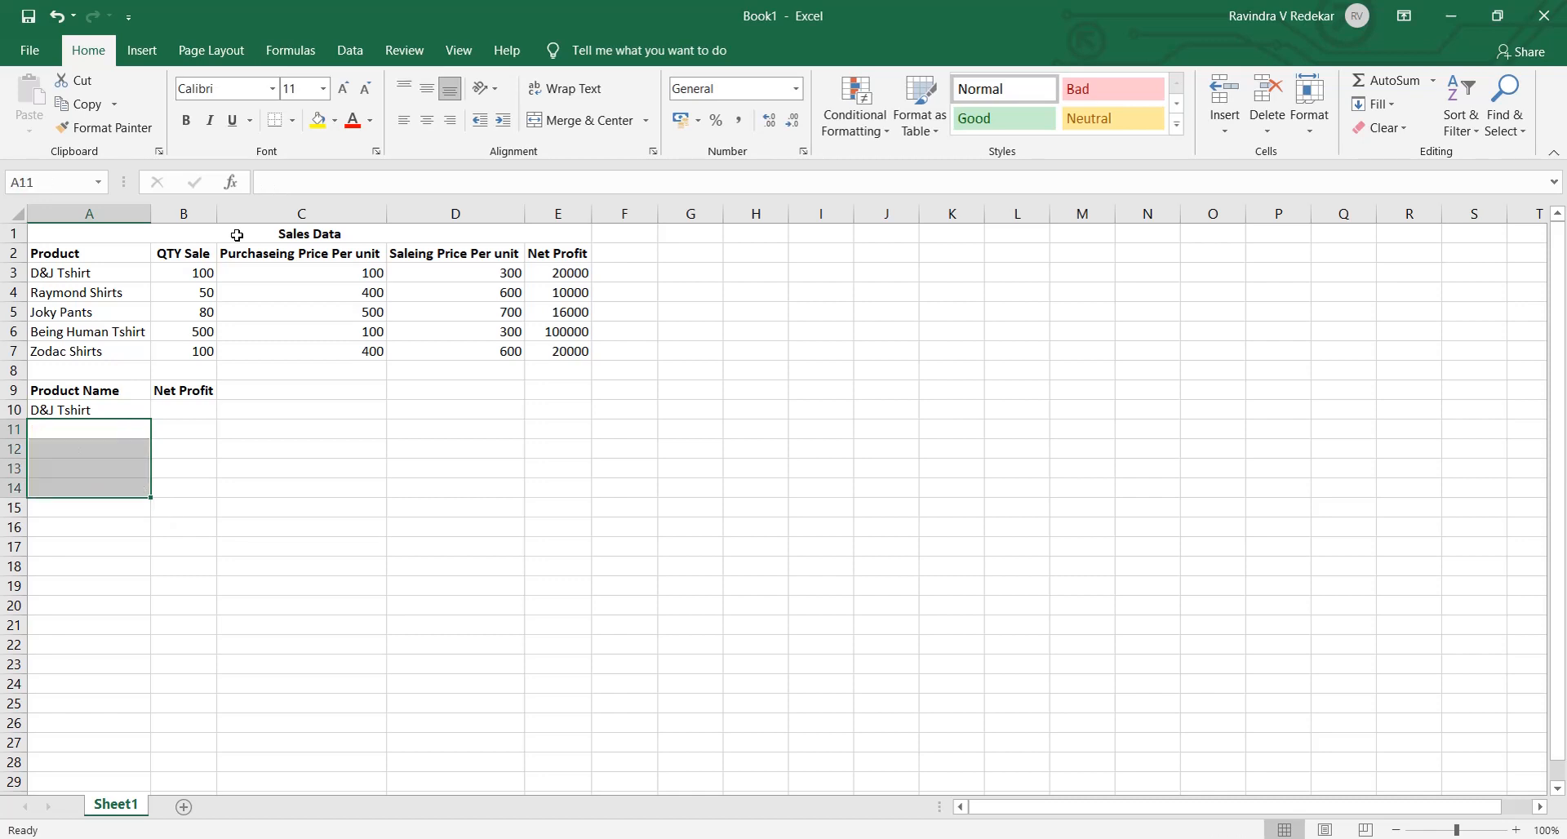
- Start a VLOOKUP formula in the Net Profit cell B10 with A10 as the lookup value
key(Up)
key(Up)
key(Down)
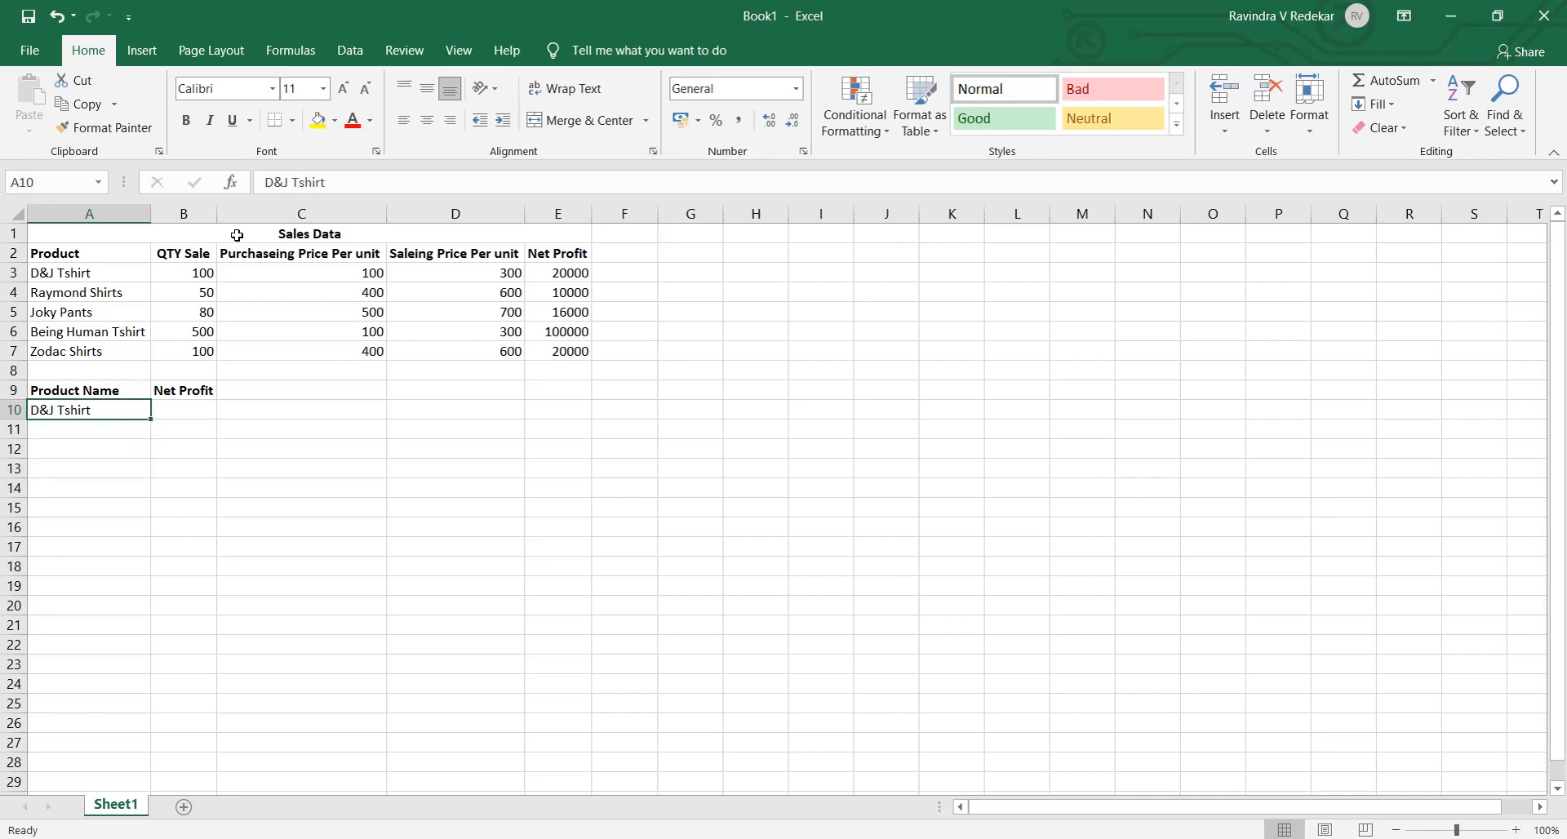
key(Right)
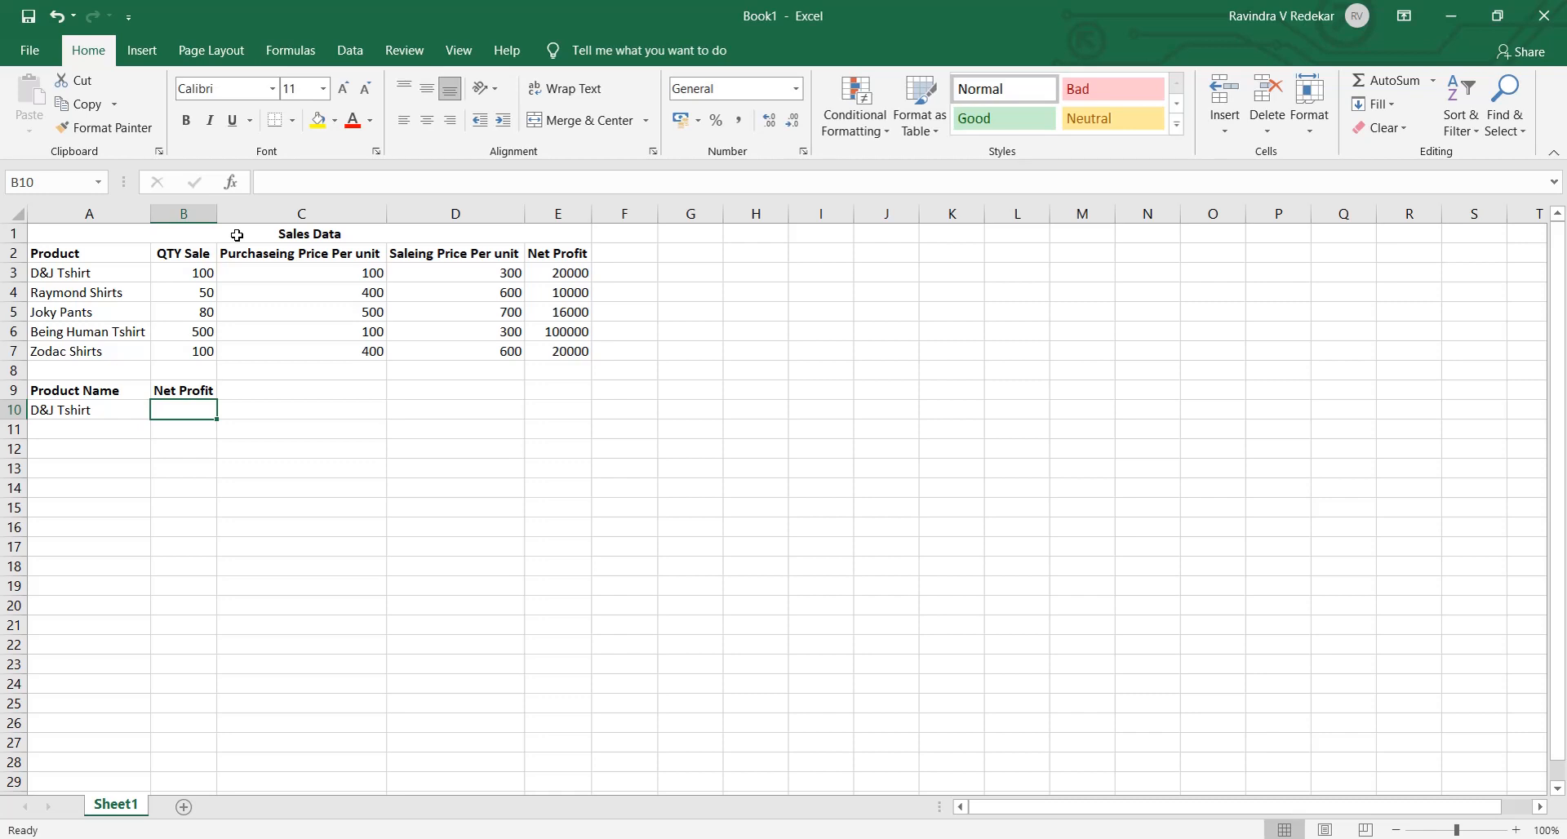
text(=vlo)
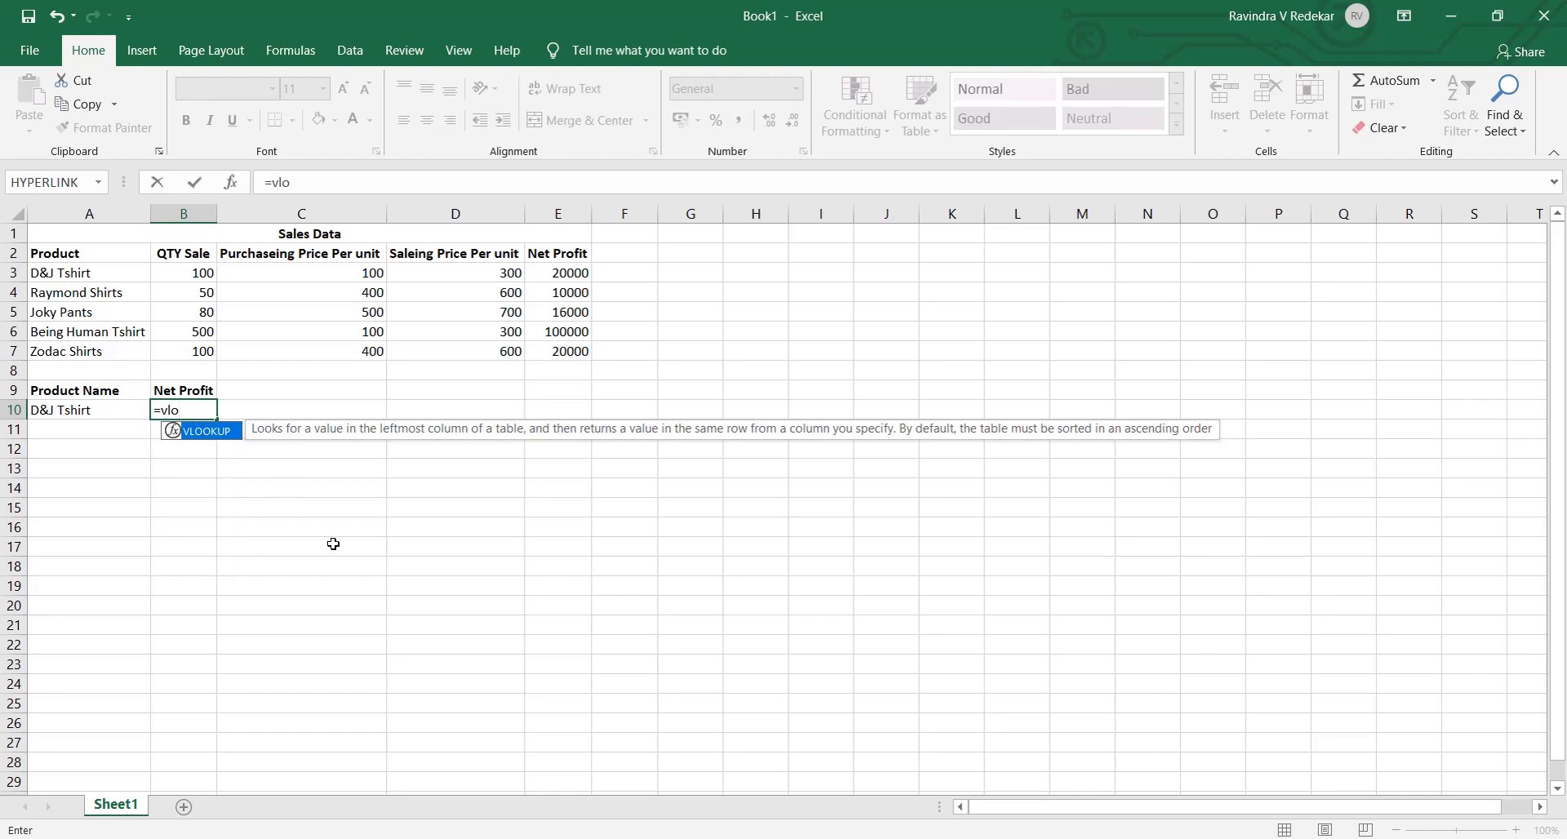
key(Tab)
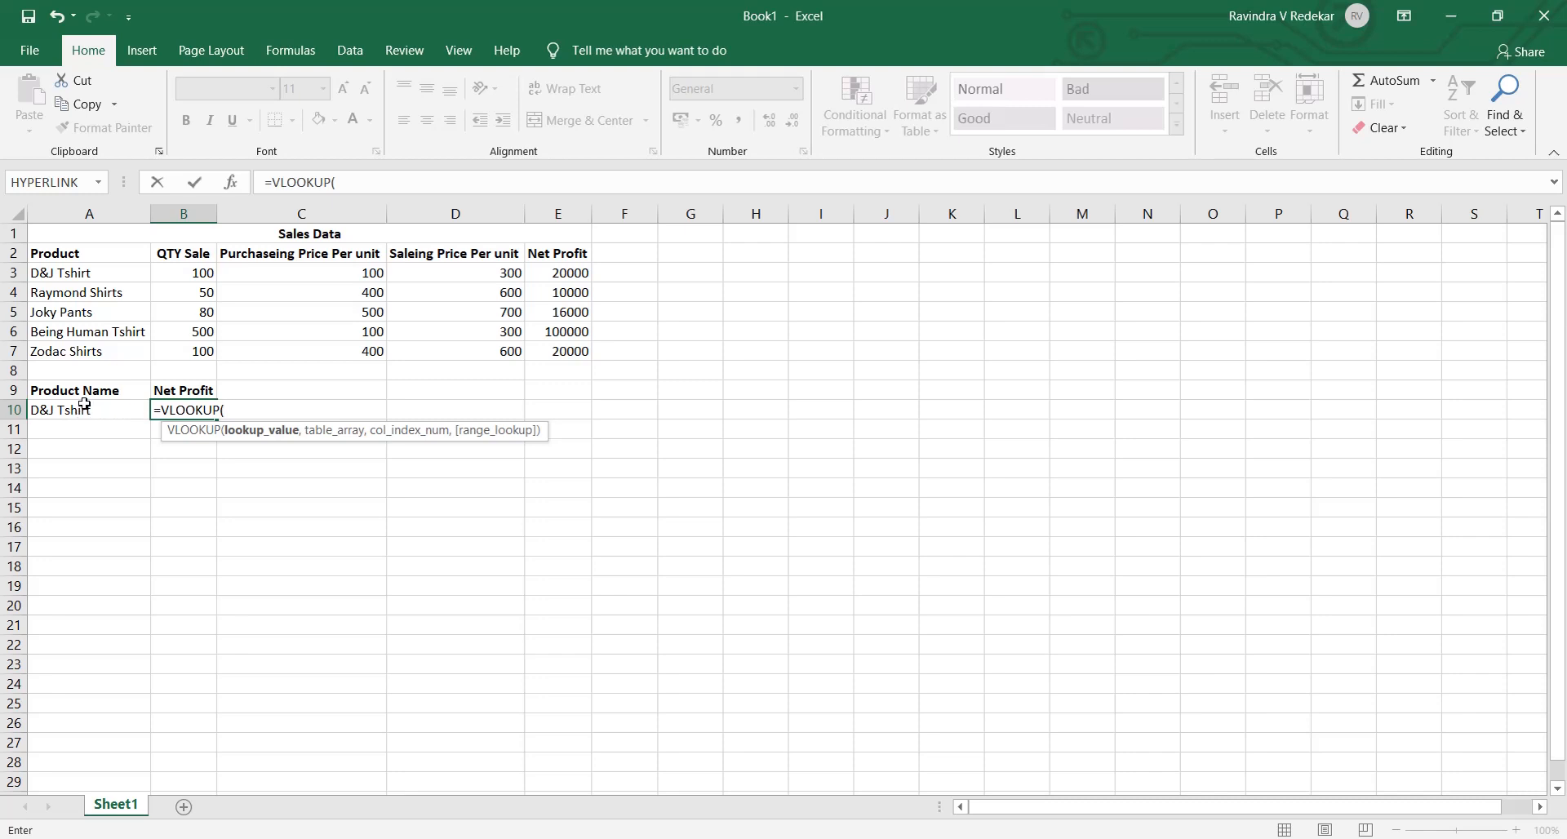
click(85, 406)
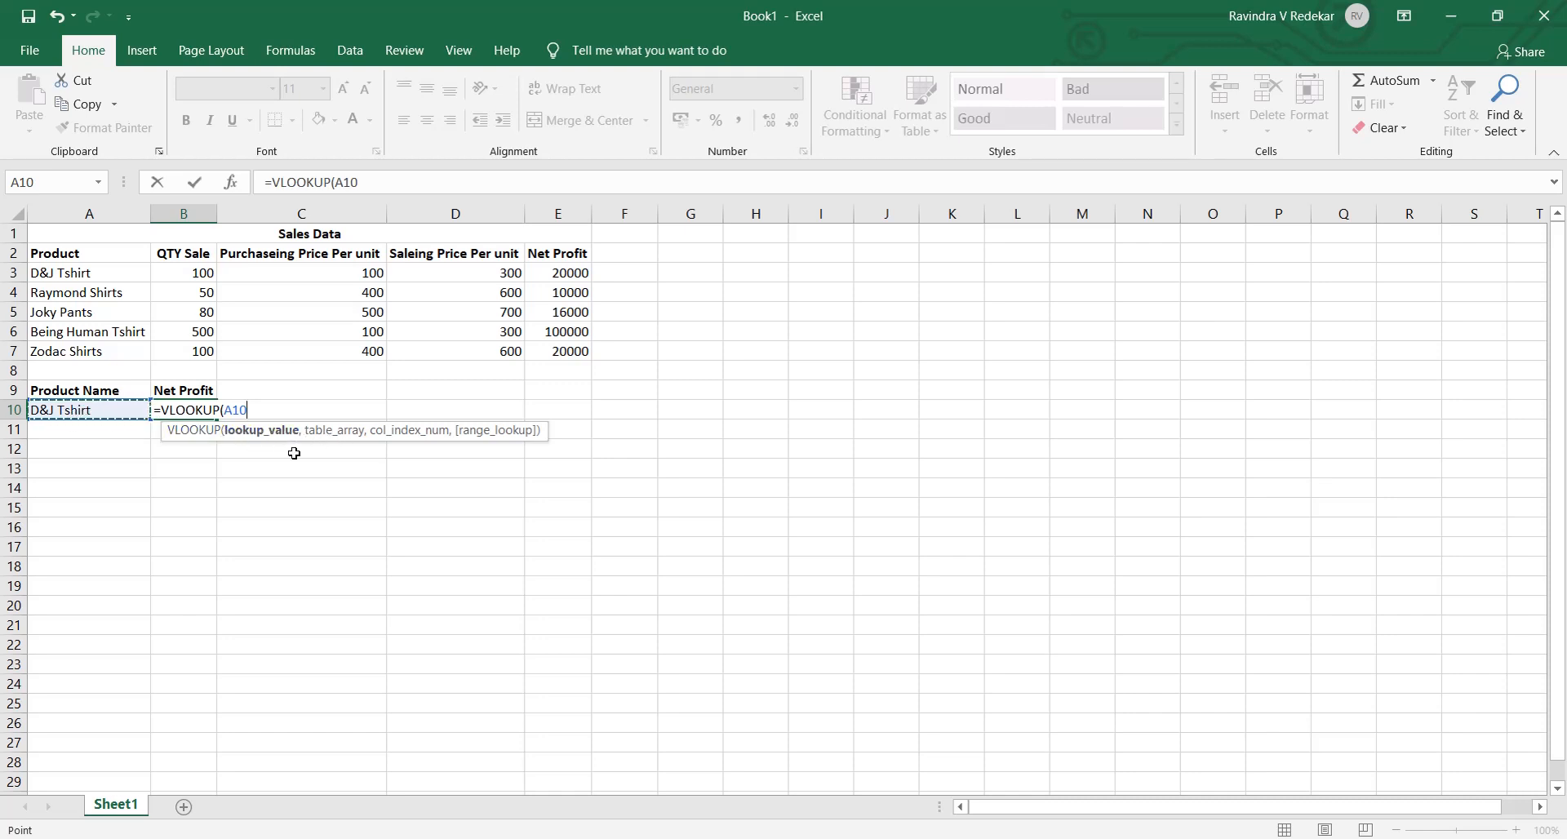
text(,)
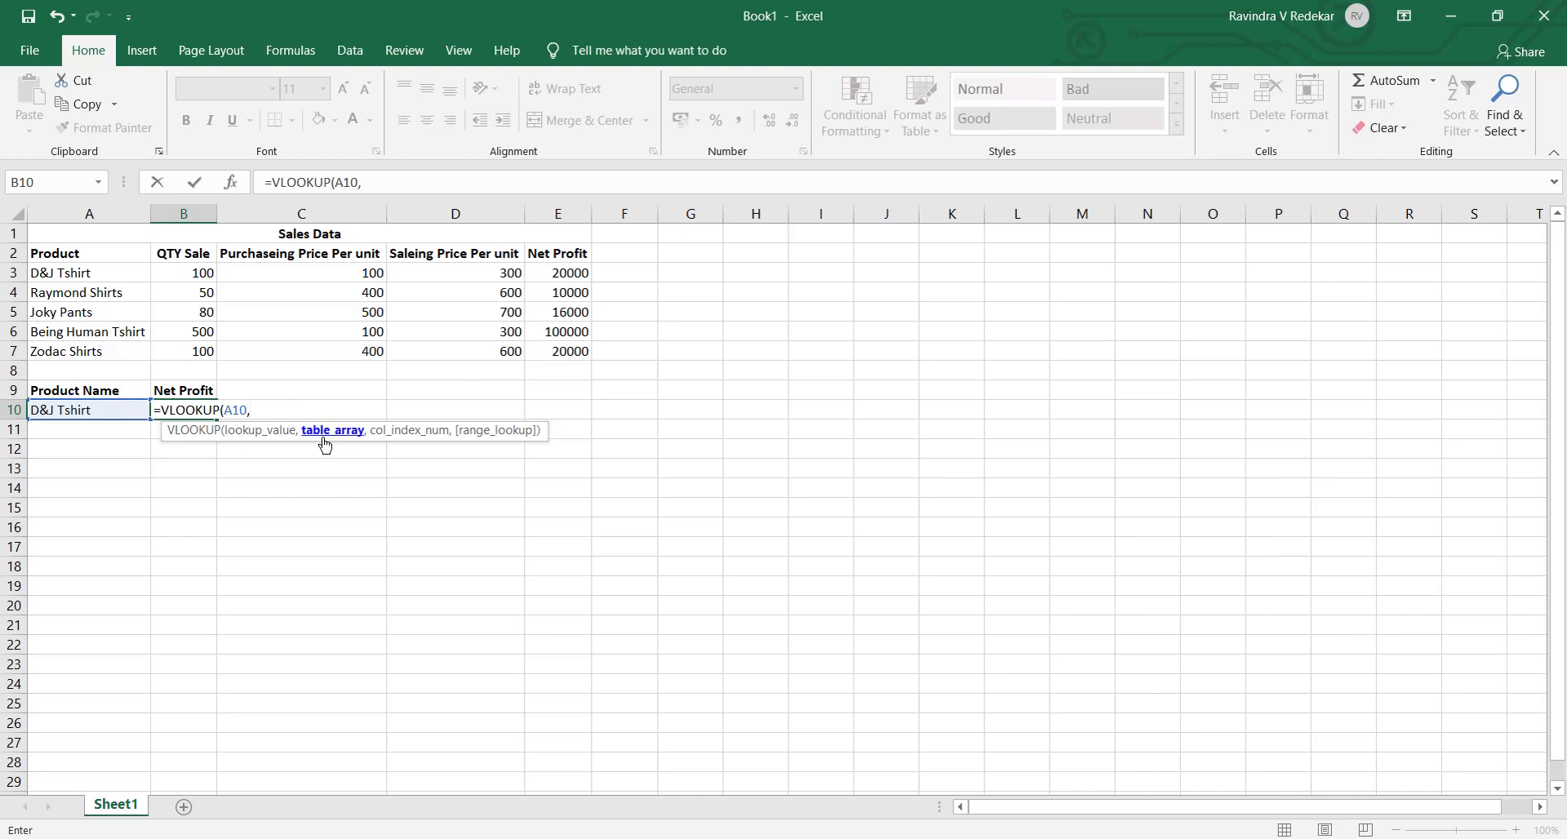
- Set the VLOOKUP table array to the sales data rows as the absolute range $A$3:$E$7
click(47, 272)
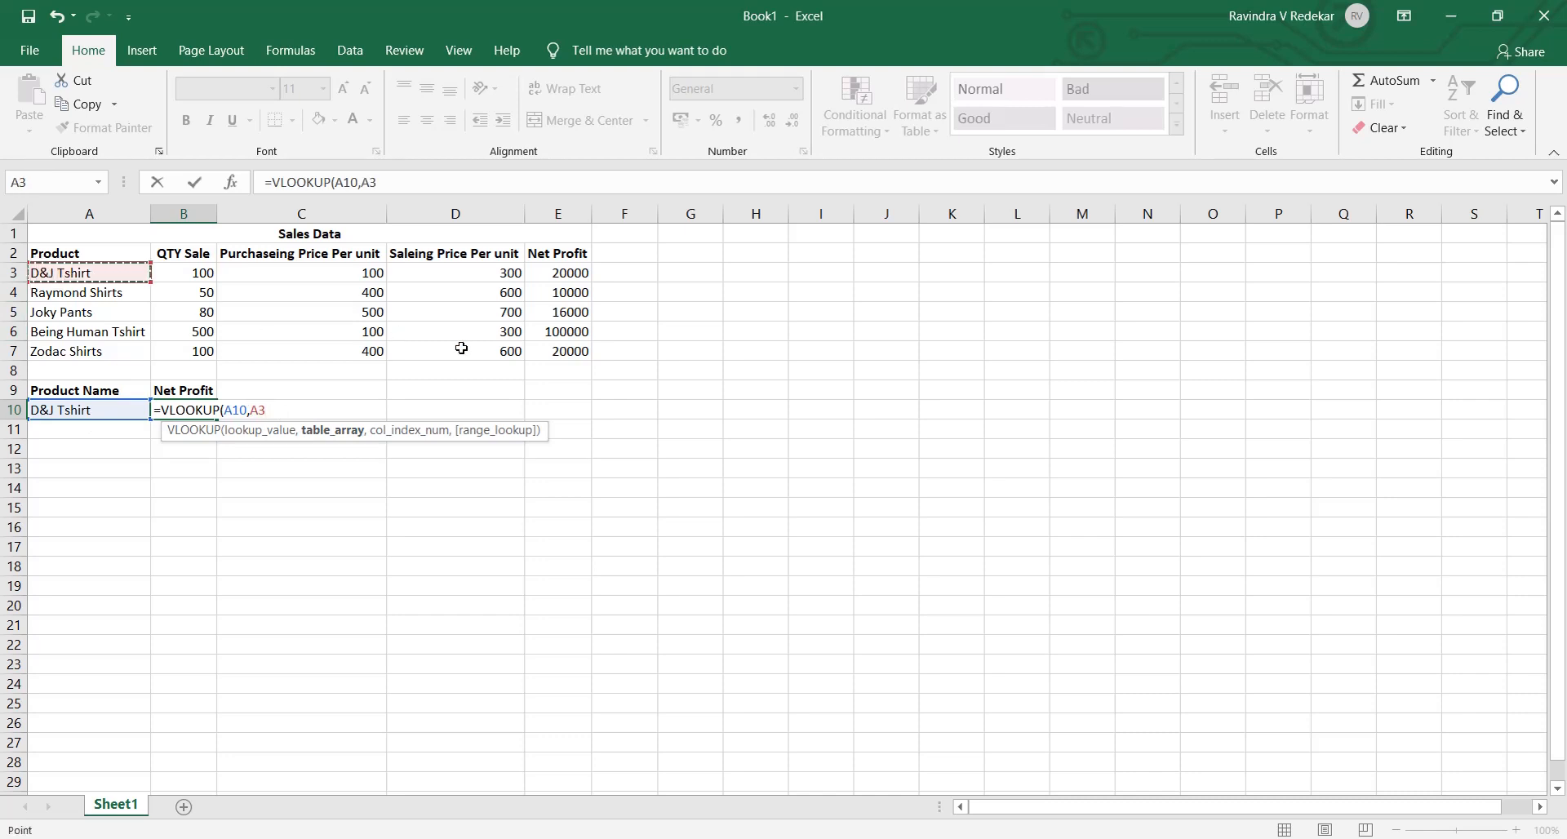
shift+click(581, 352)
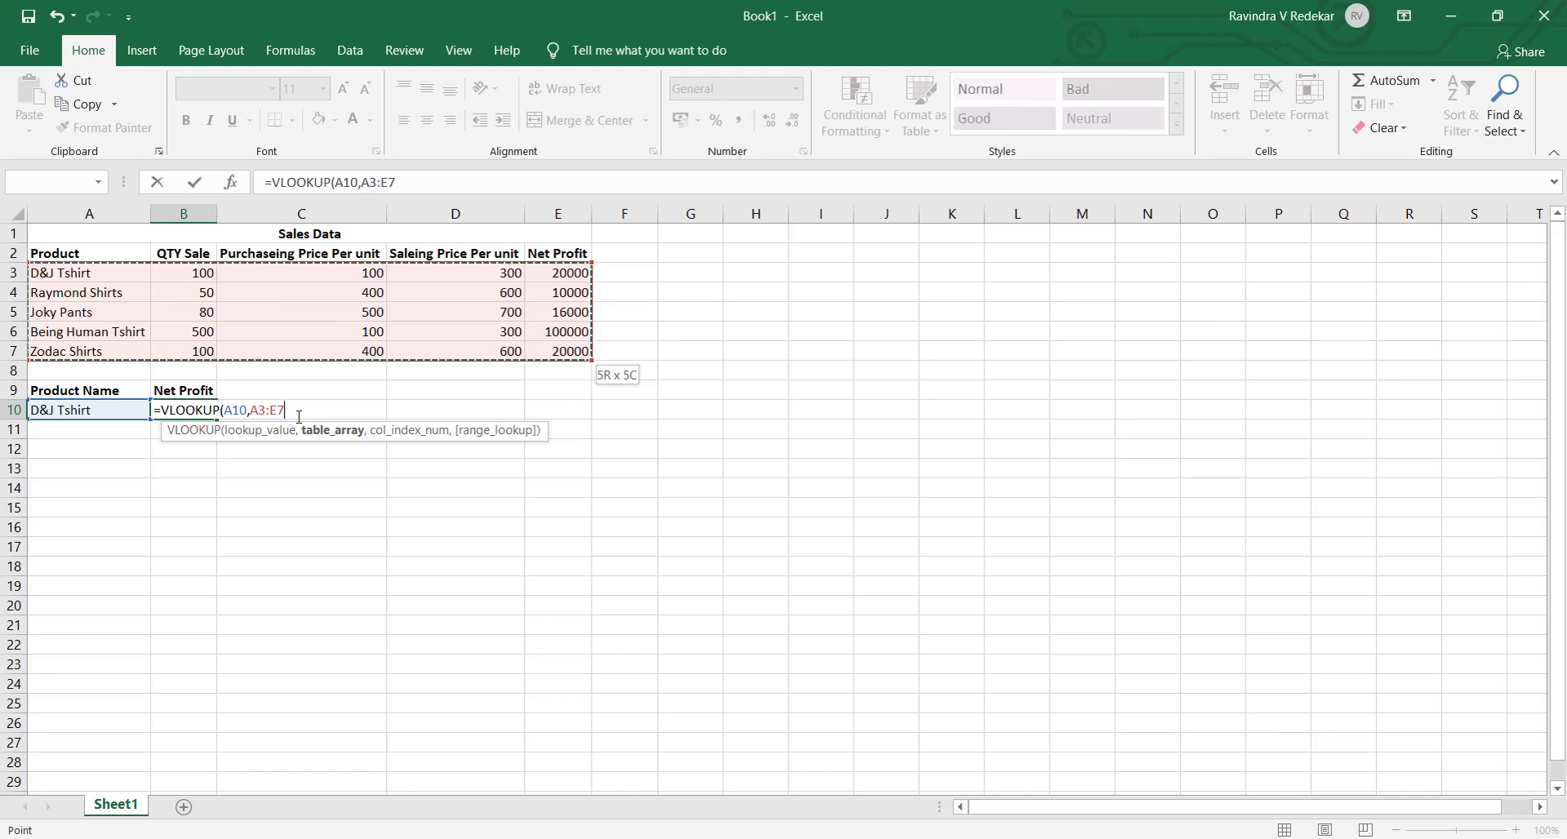
key(F4)
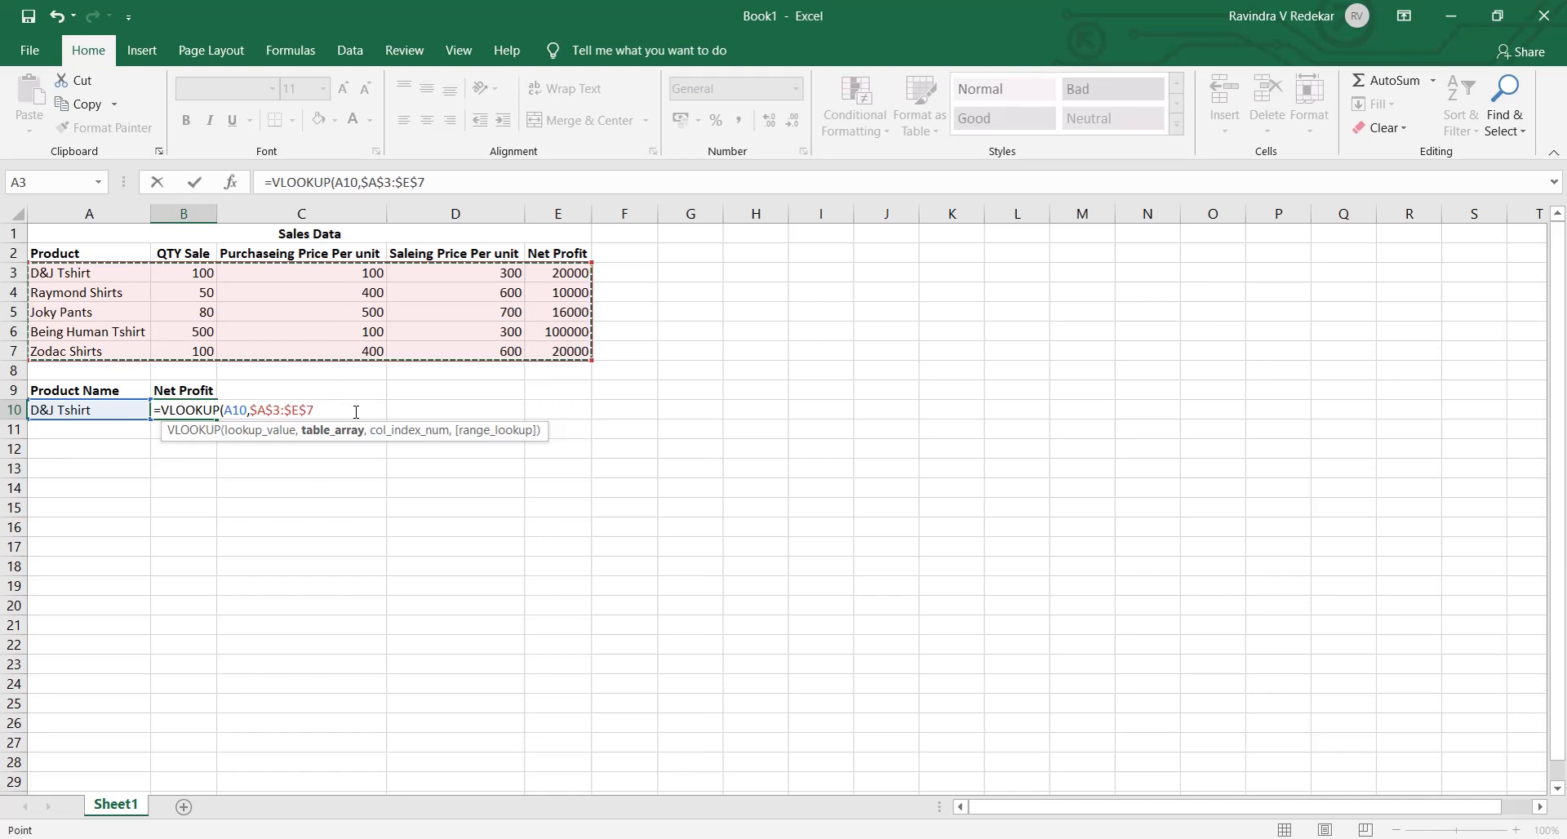
text(,)
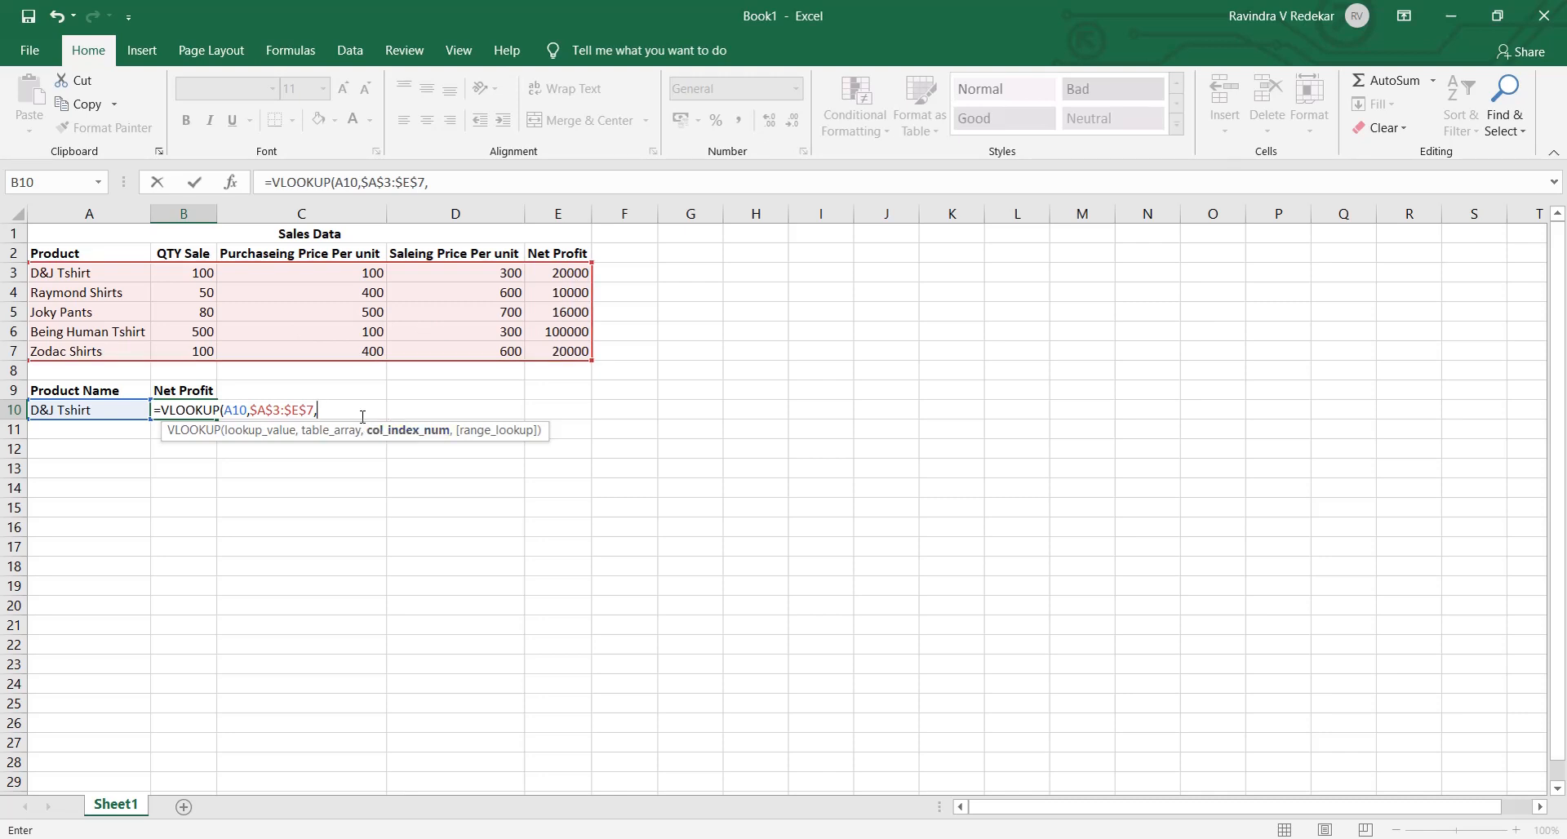
- Complete the VLOOKUP formula in B10 with column index 5 and False for an exact match
text(5,)
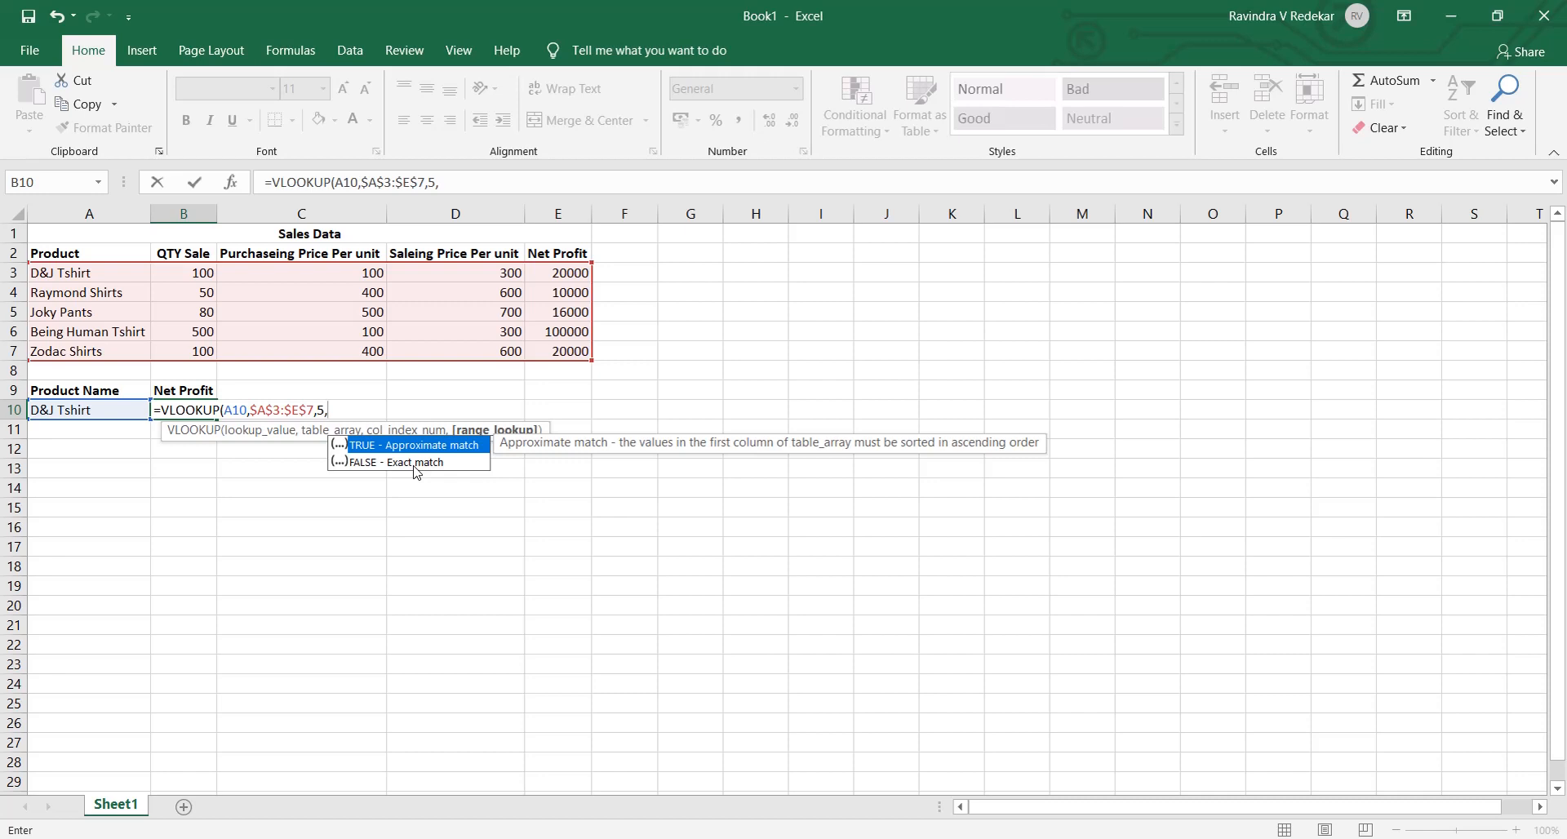
text(False()
key(BackSpace)
text())
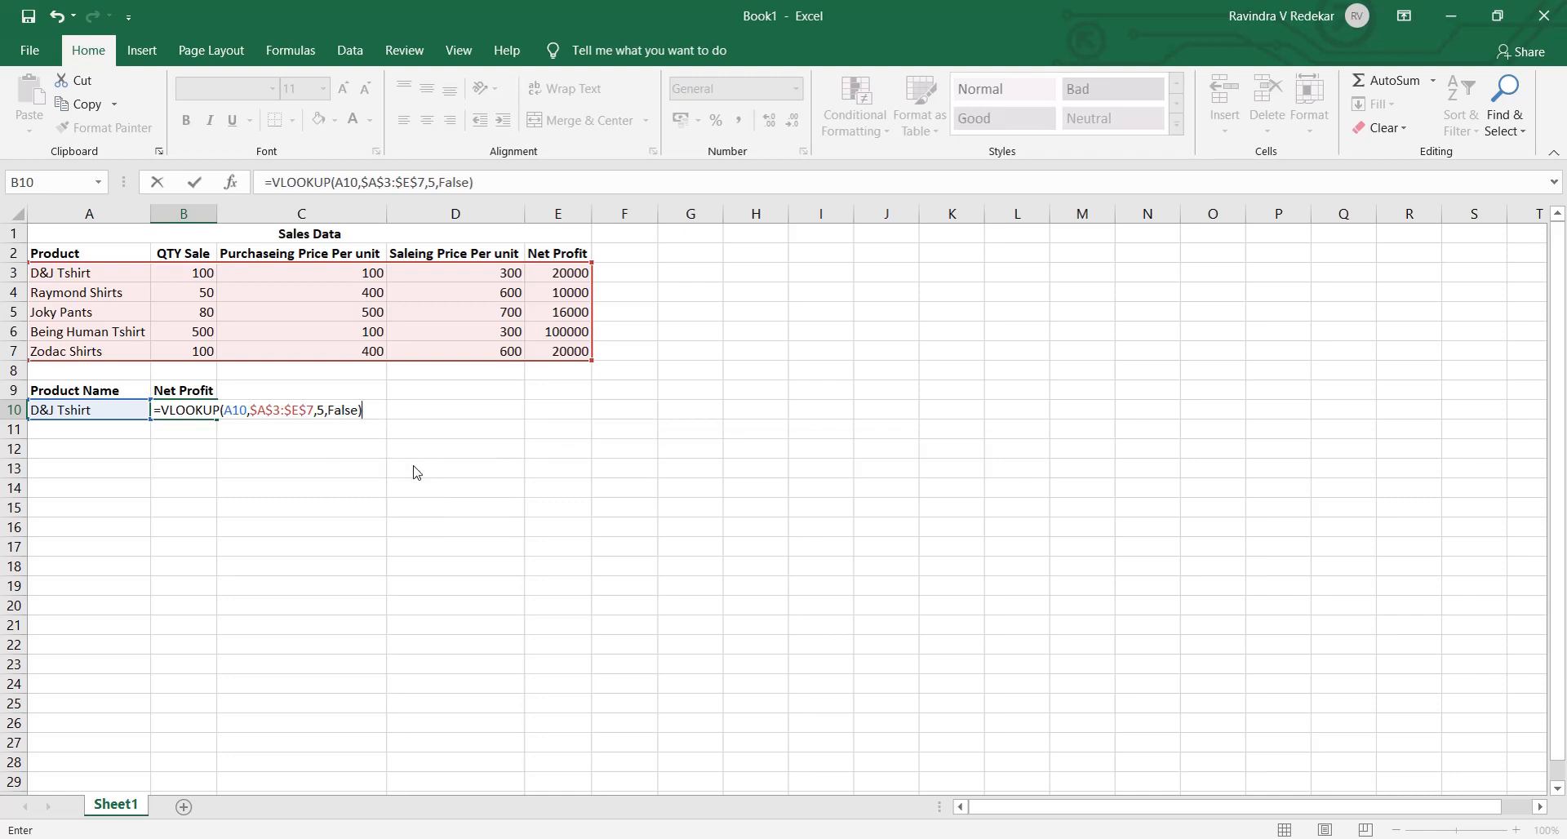
key(Return)
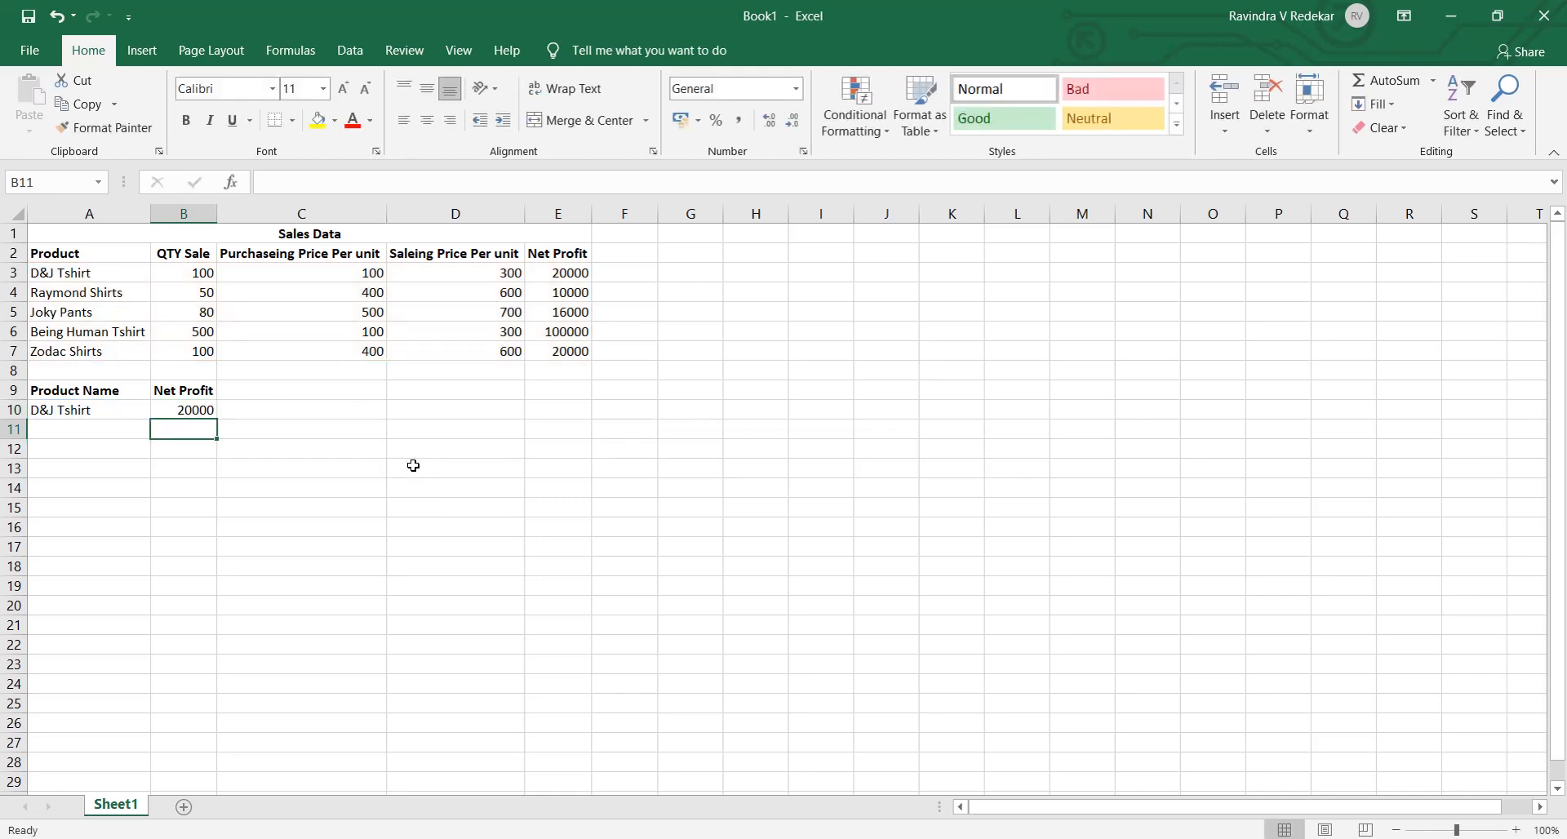
- Compare the lookup result in B10 with the D&J Tshirt Net Profit in the Sales Data table
click(202, 411)
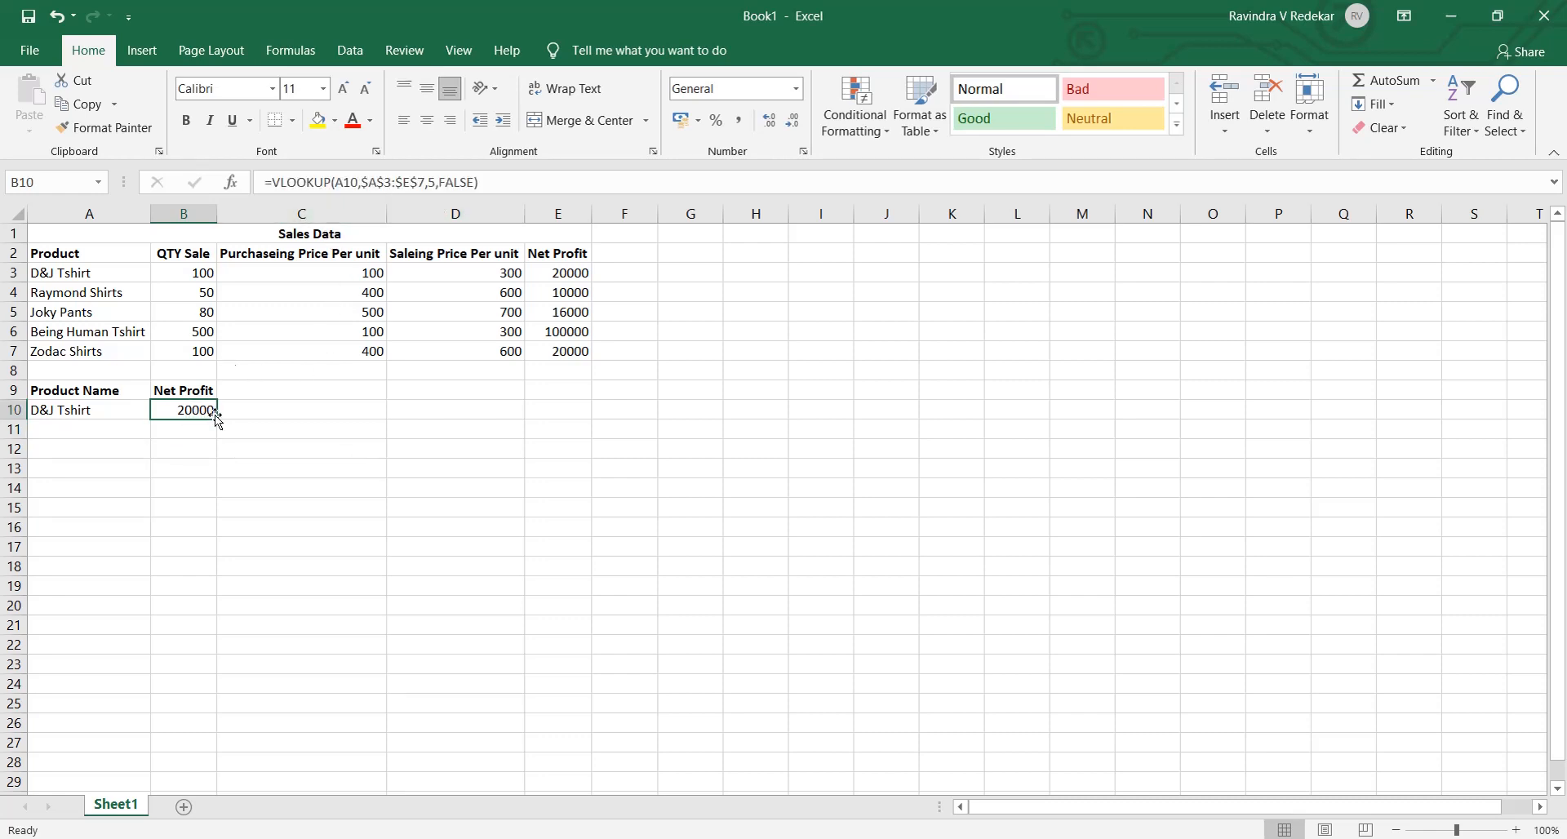
click(70, 412)
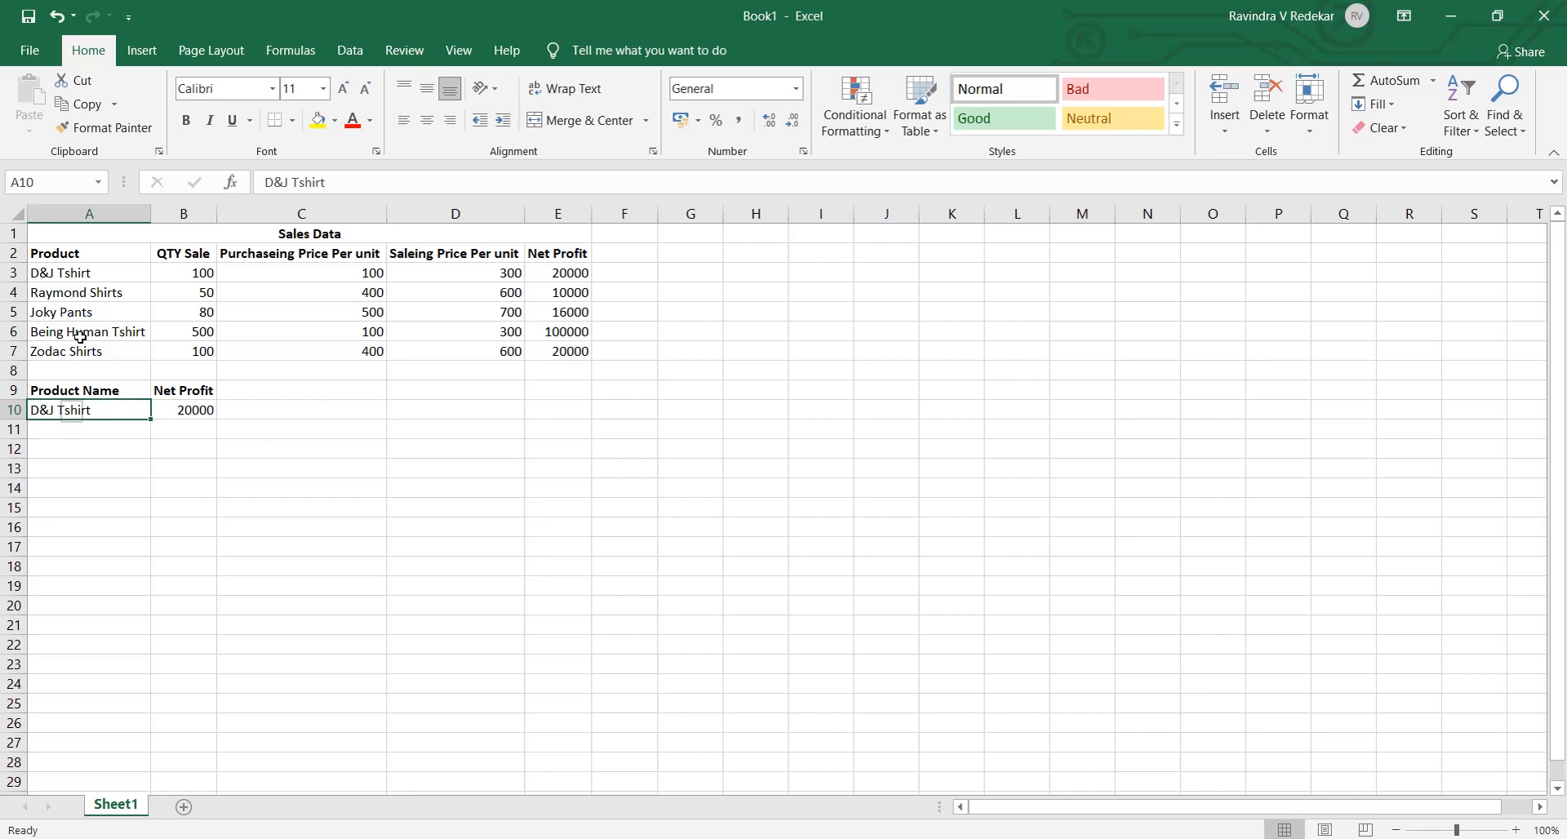
click(97, 286)
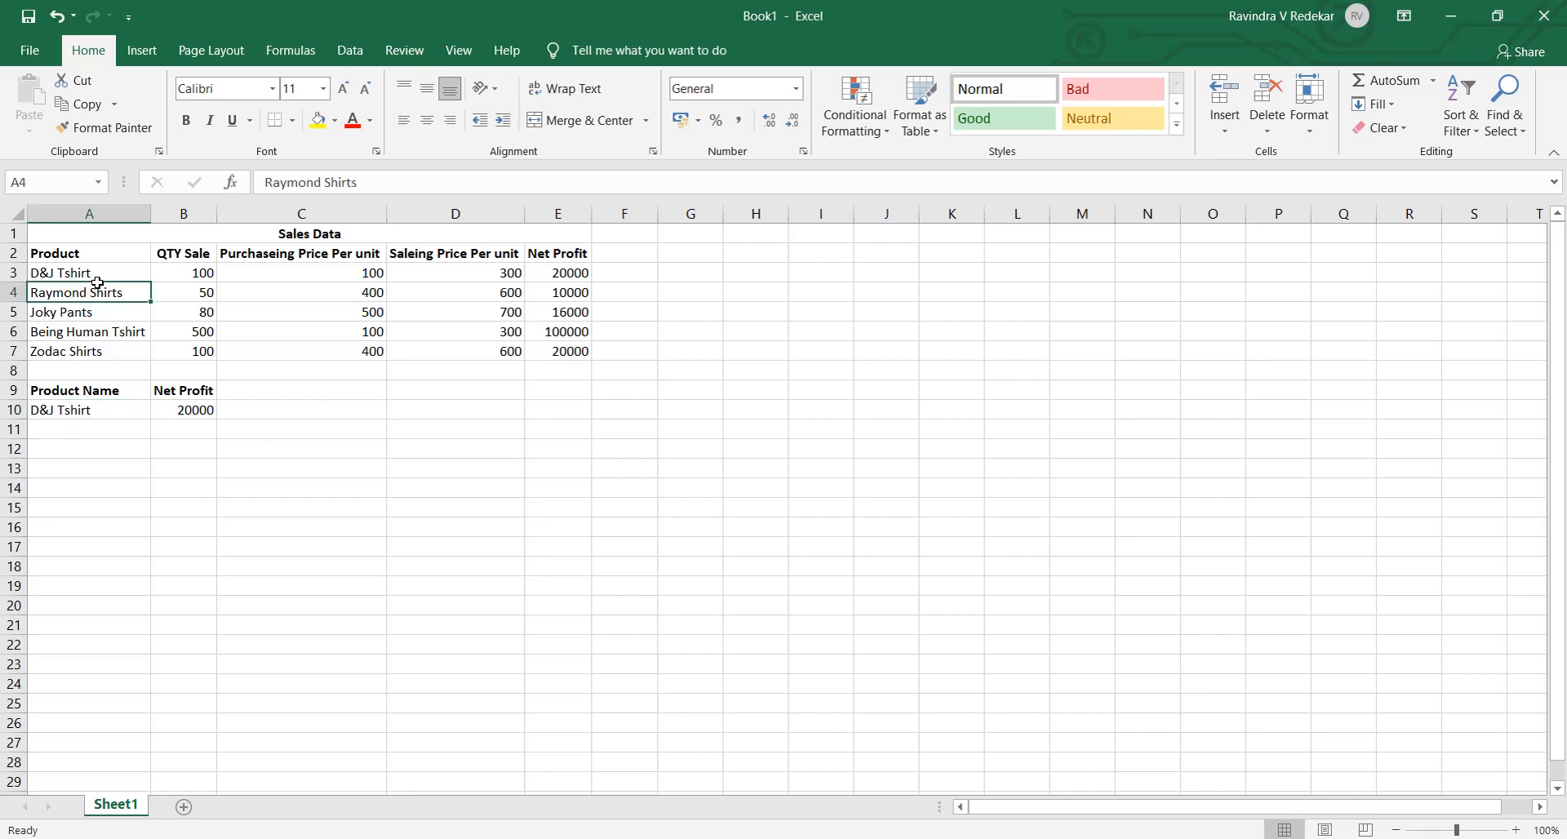
click(585, 273)
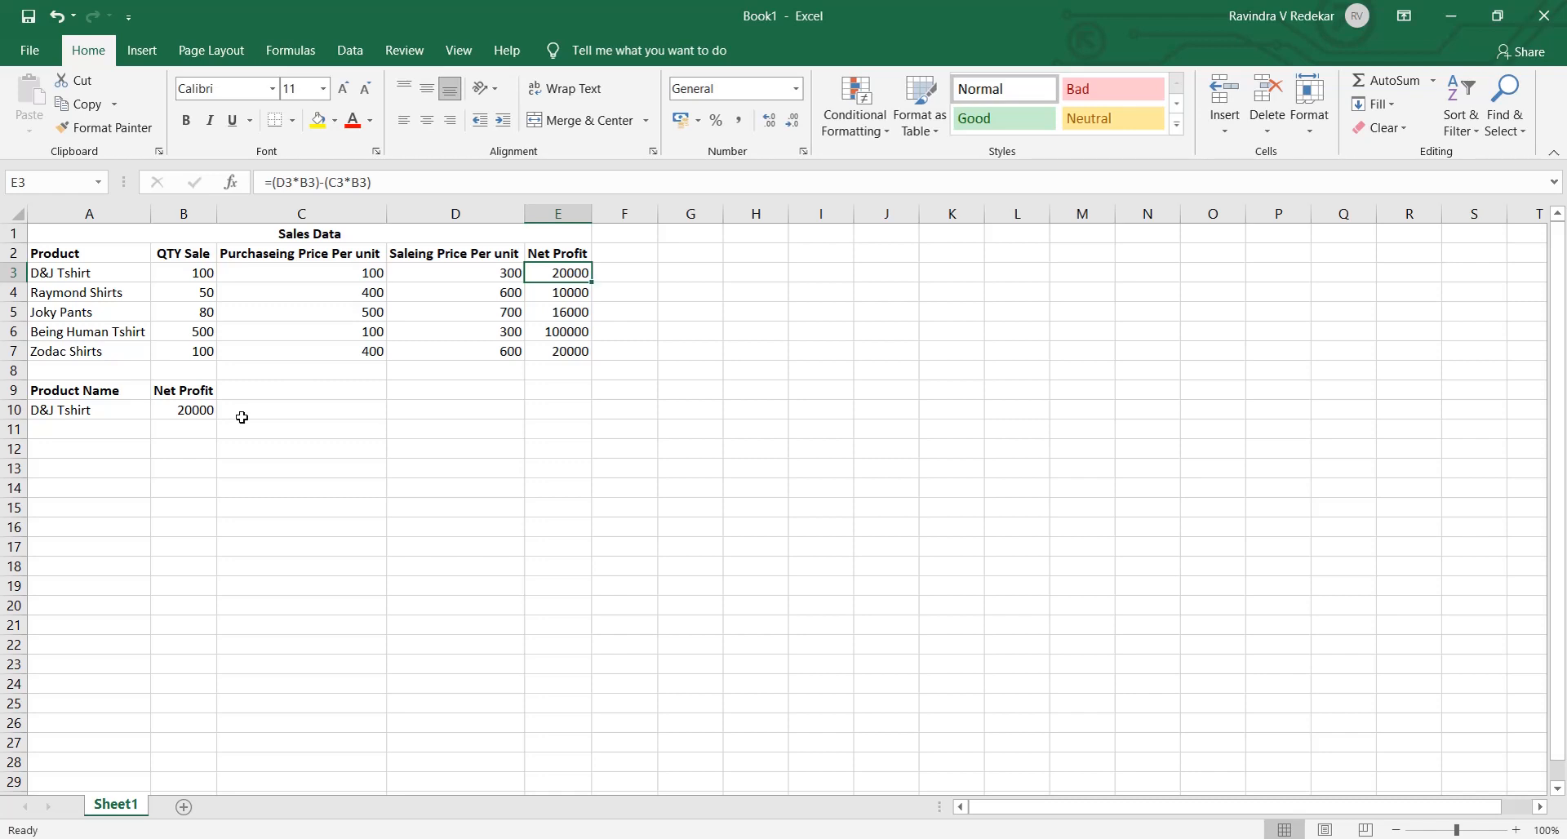
click(188, 410)
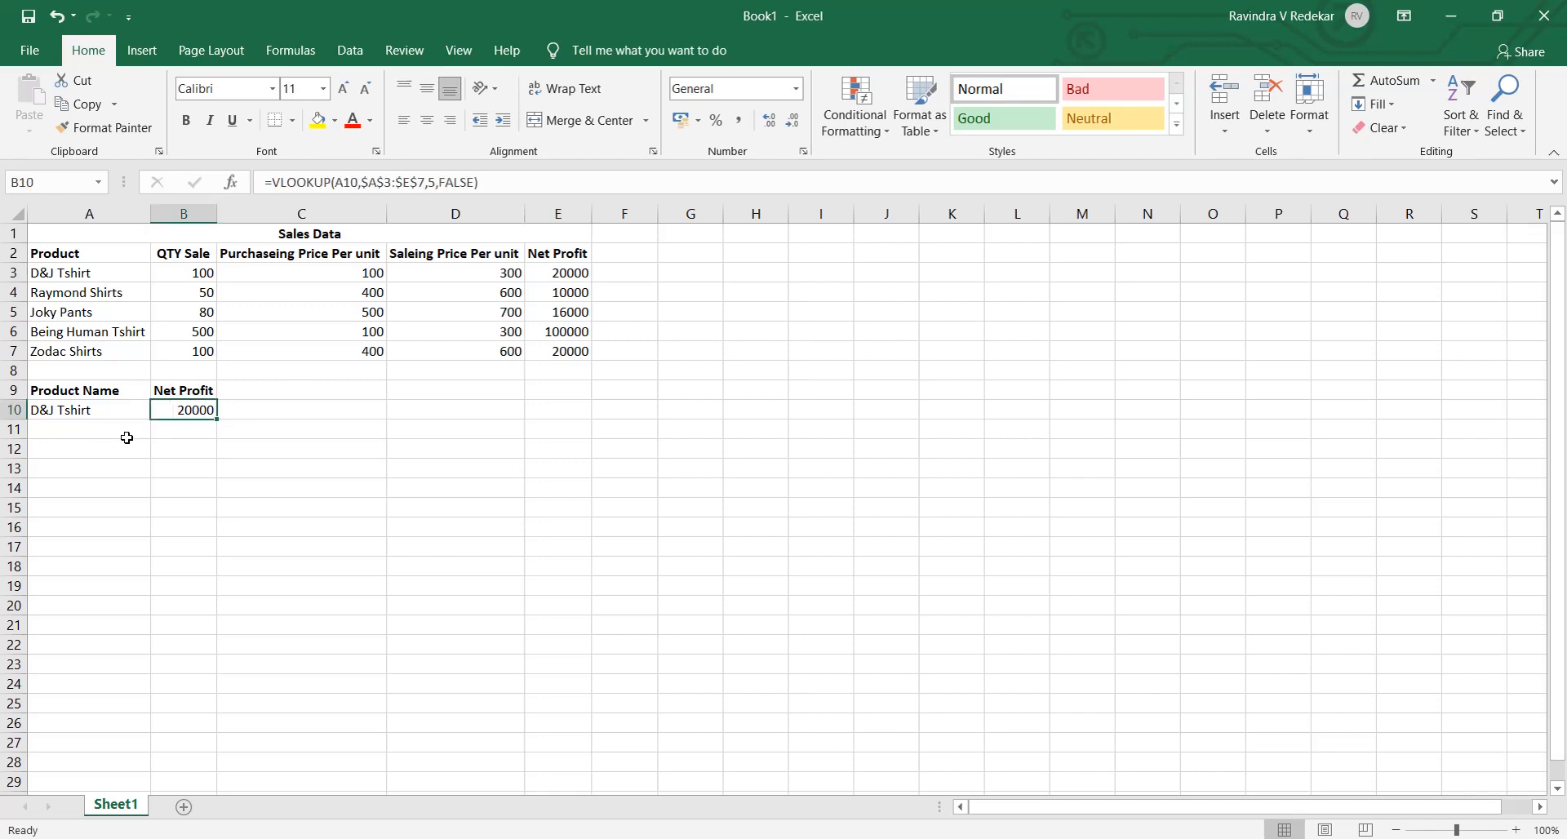
- Copy the product name Being Human Tshirt from A6 into the lookup table at A11
click(88, 441)
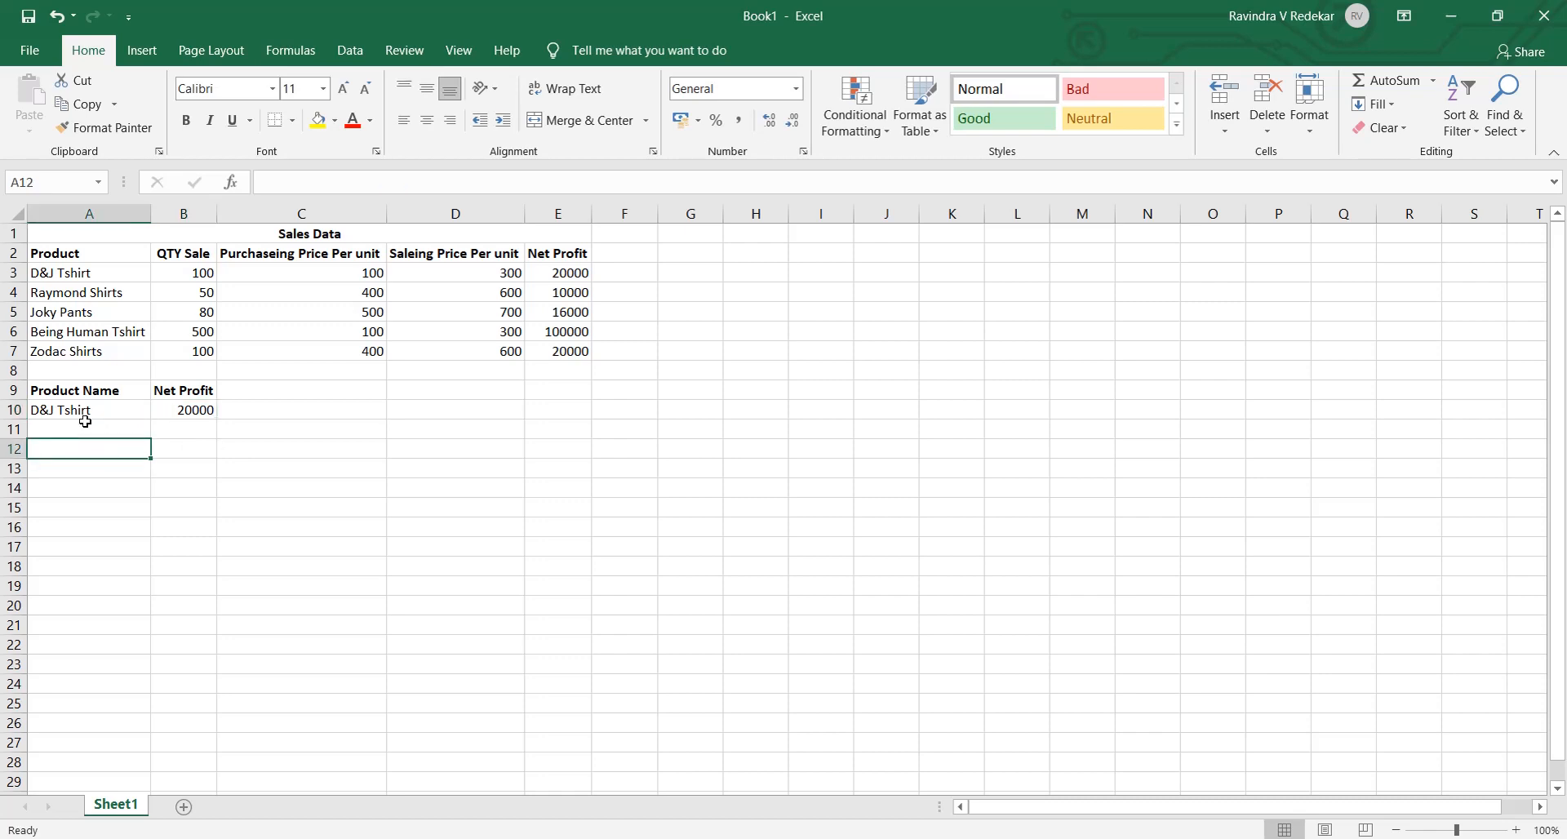
click(85, 428)
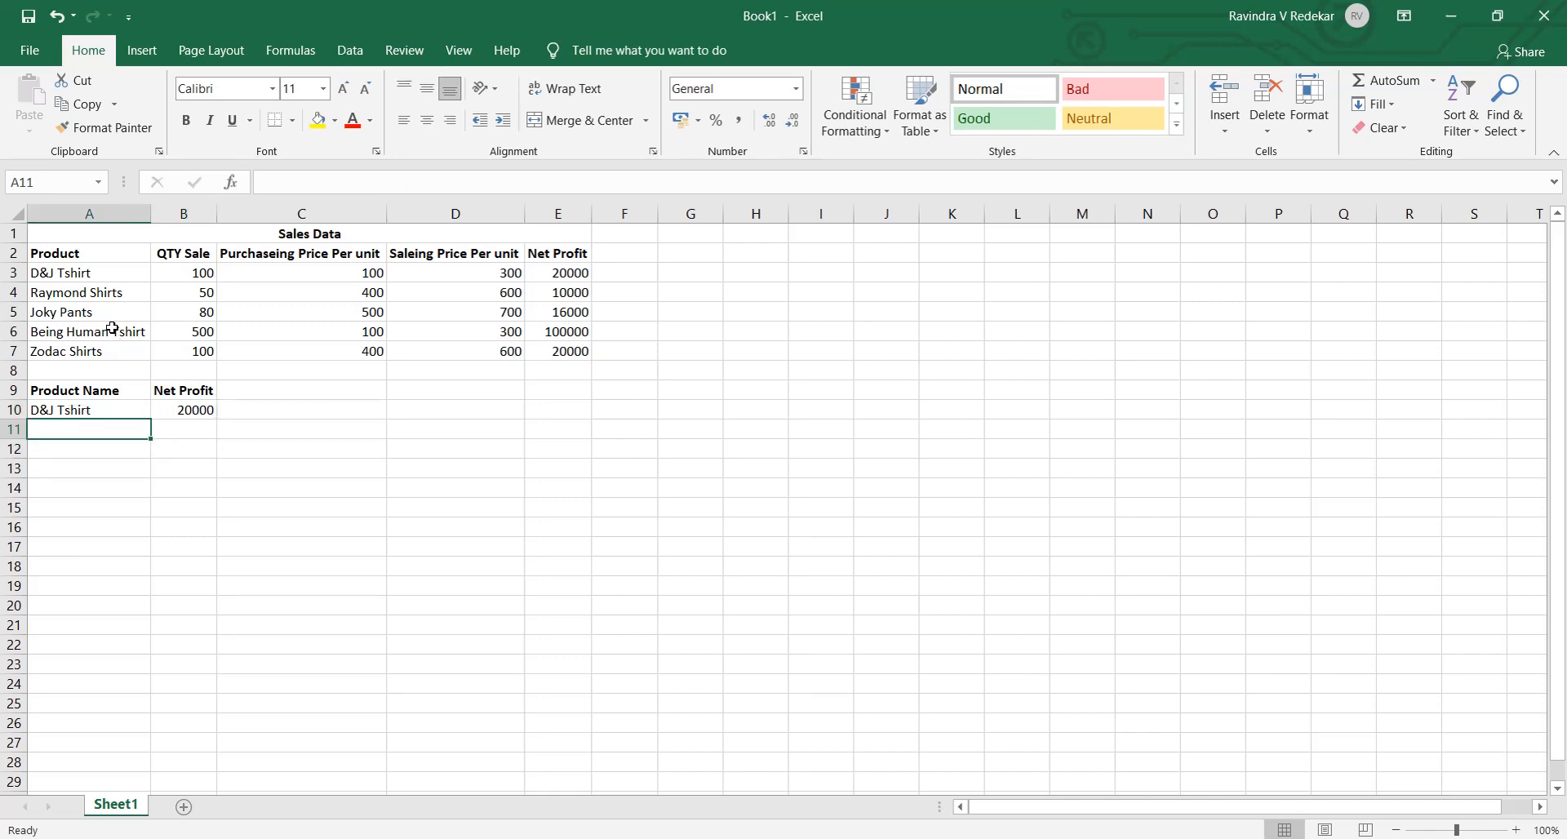
click(106, 297)
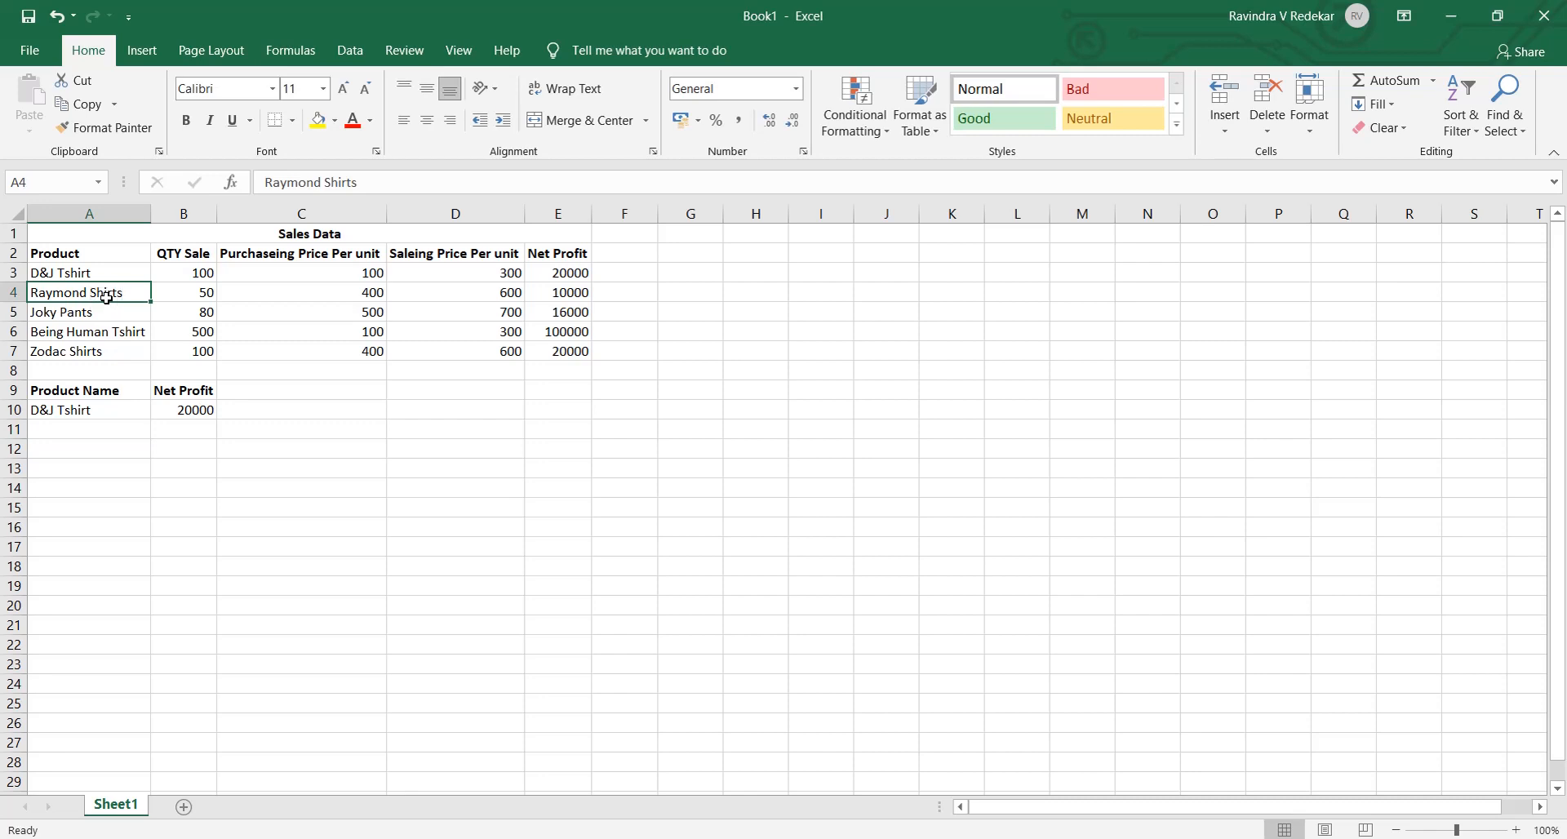
key(Down)
key(Down)
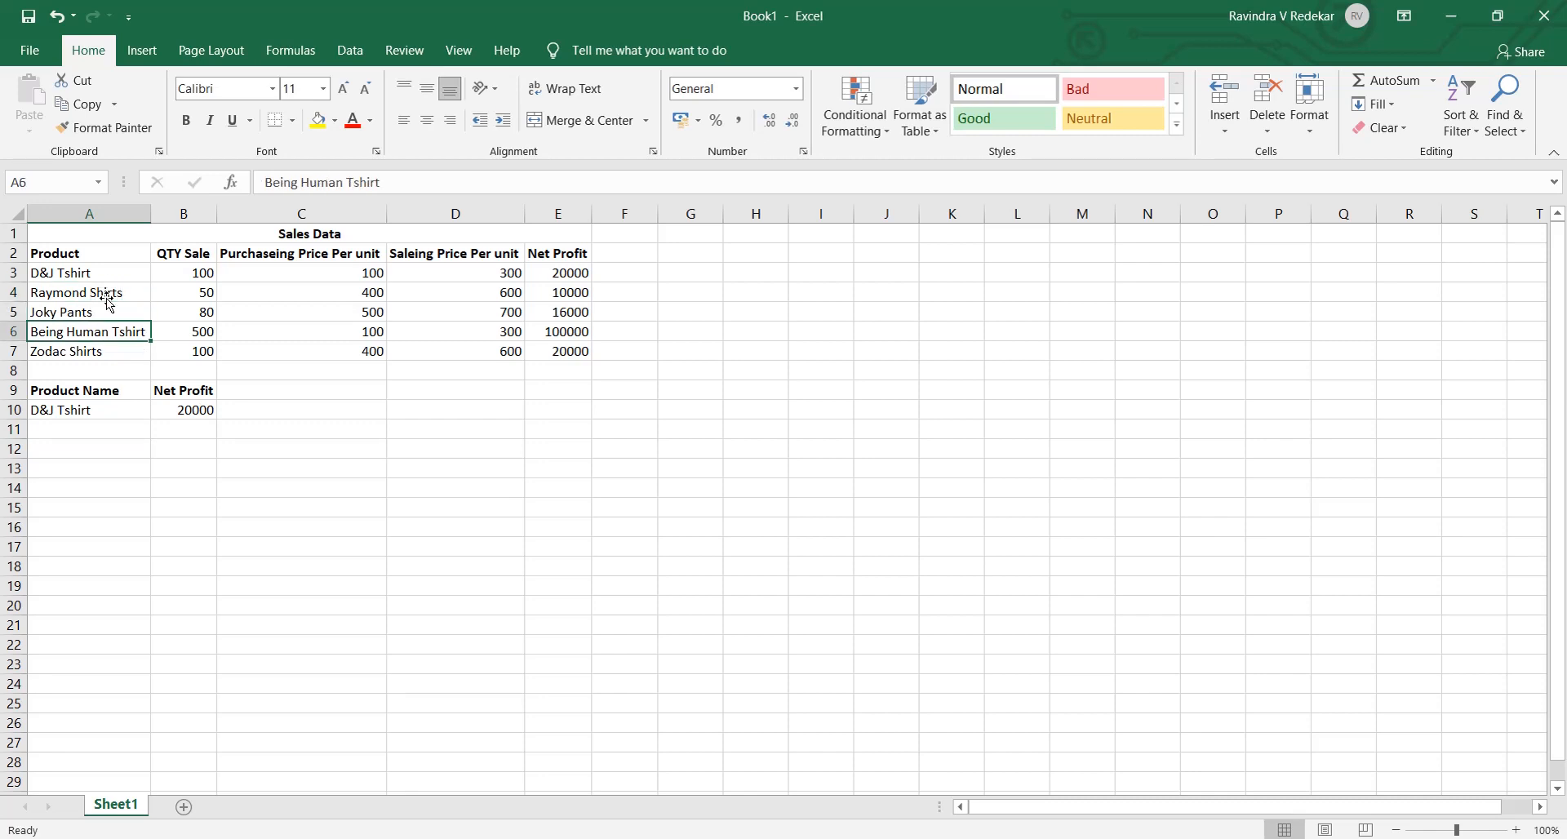
key(ctrl+c)
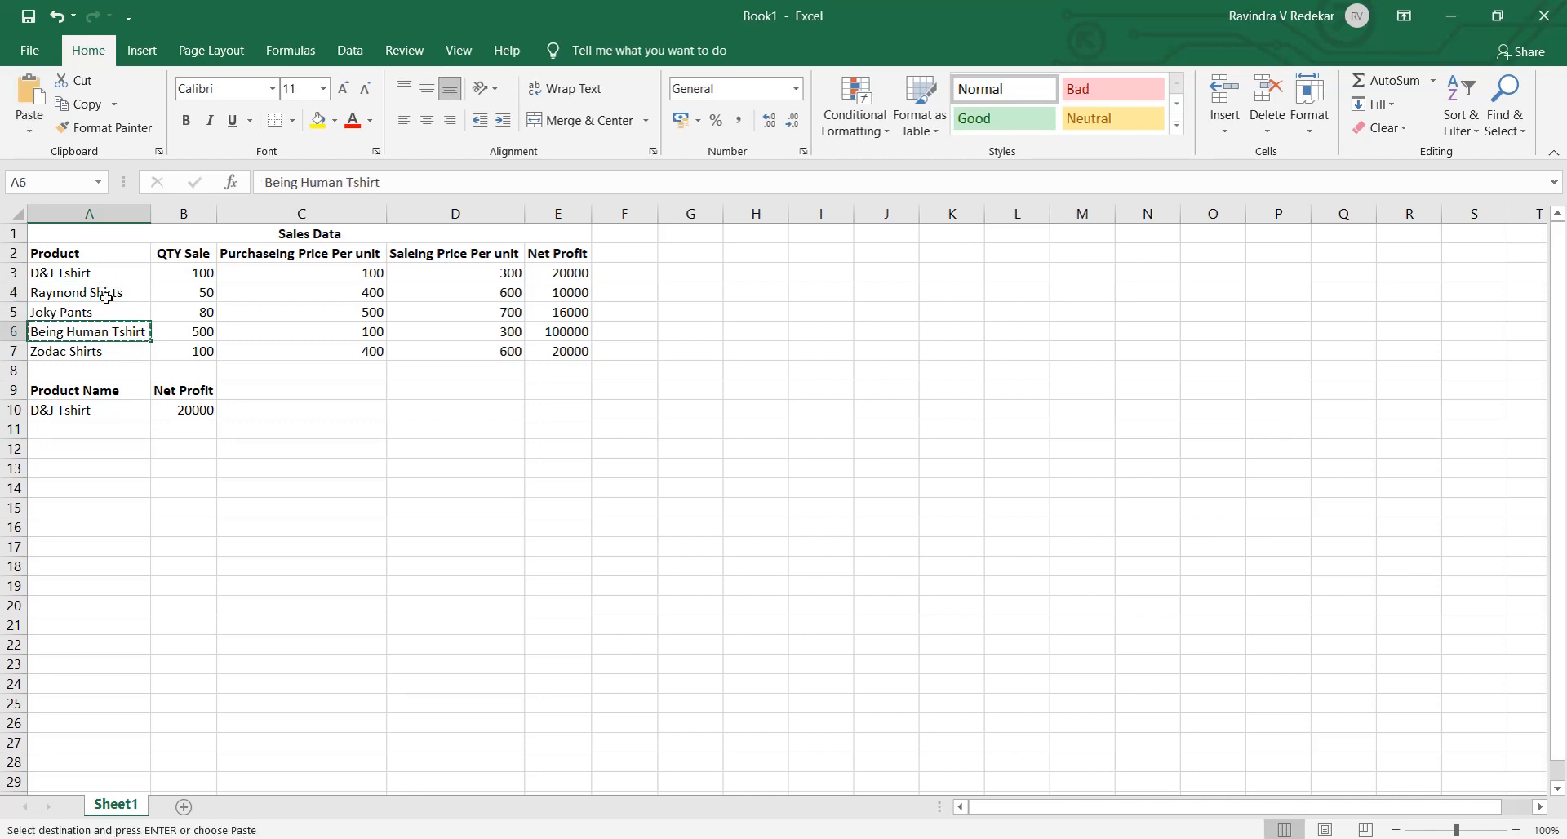
click(89, 422)
key(ctrl+v)
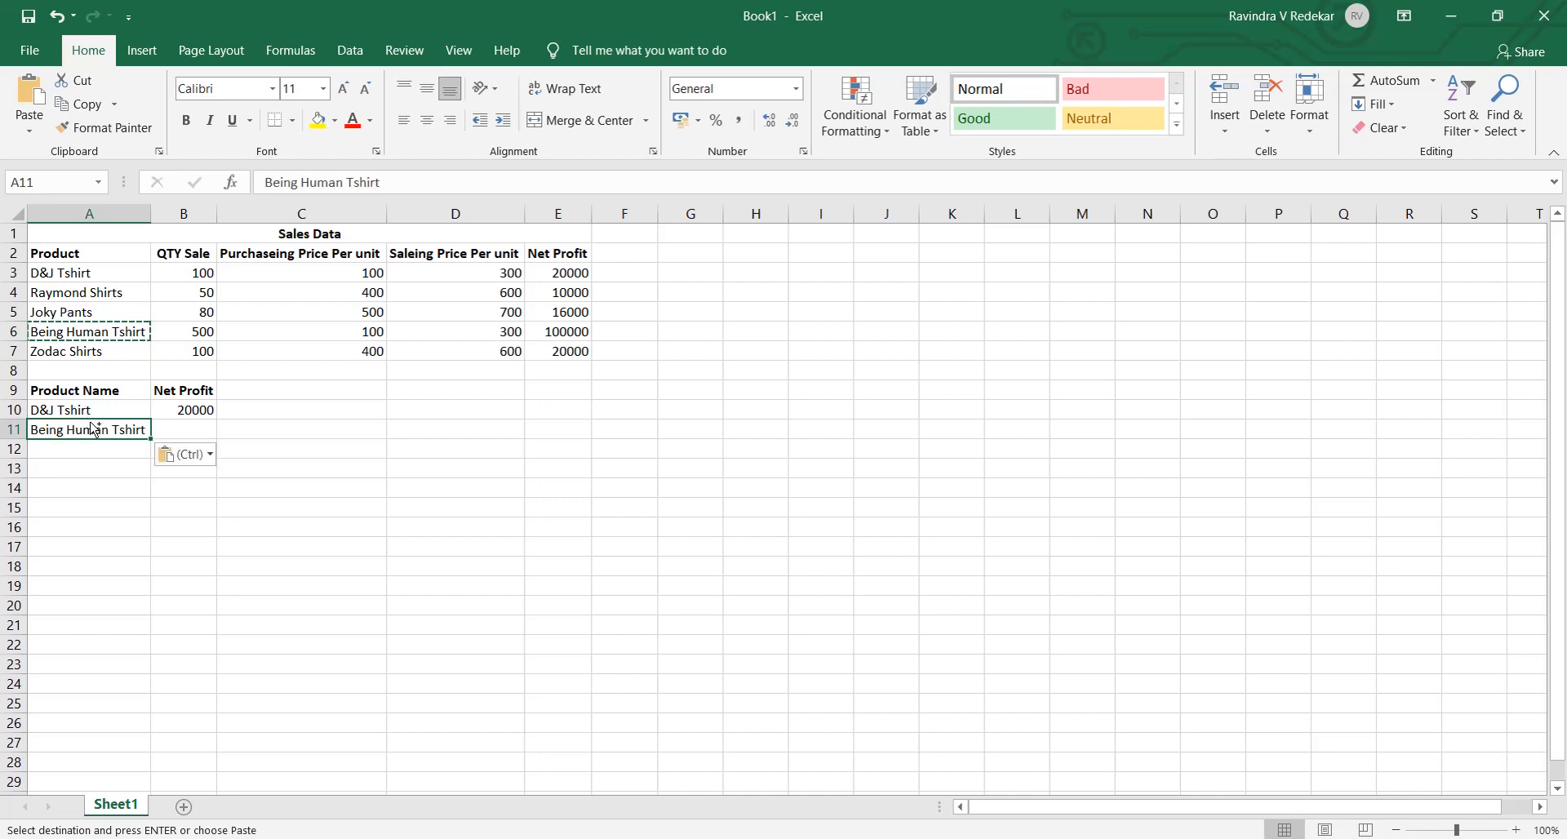
- Fill the VLOOKUP formula from B10 down into the Net Profit cell B11
click(195, 430)
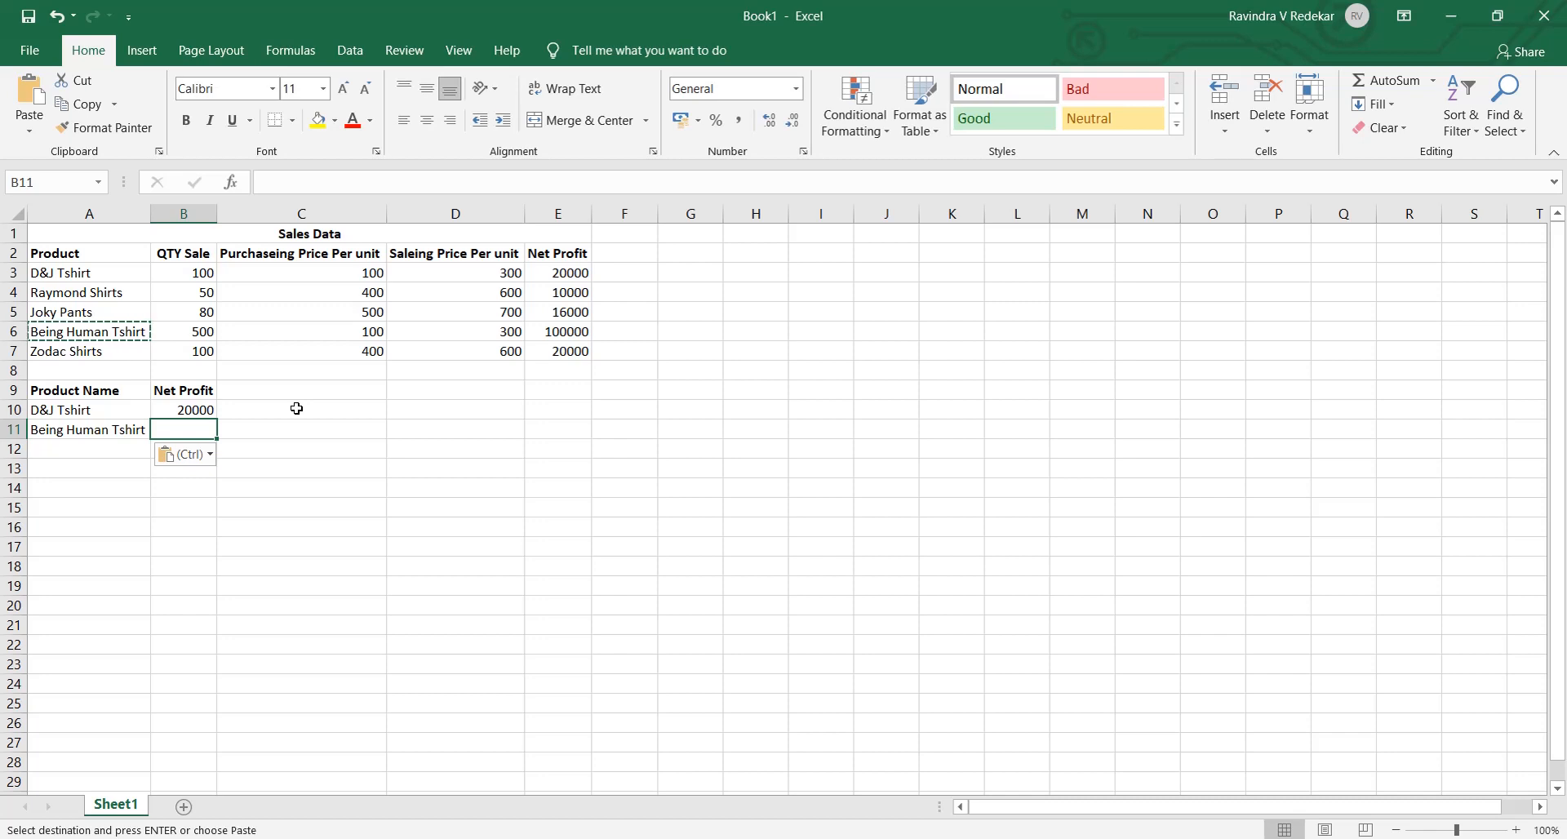
key(ctrl+d)
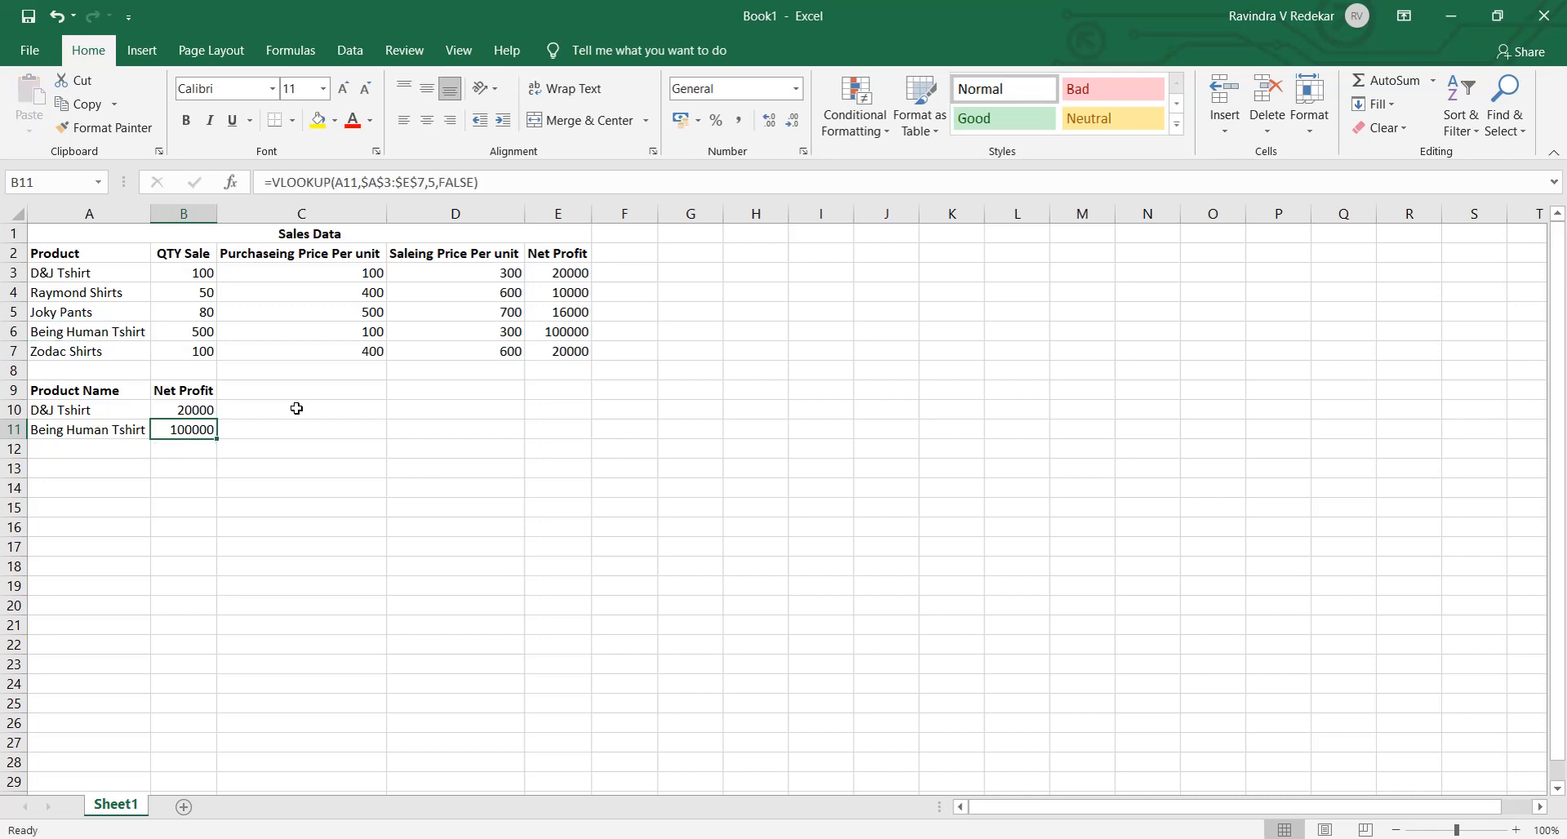
click(211, 412)
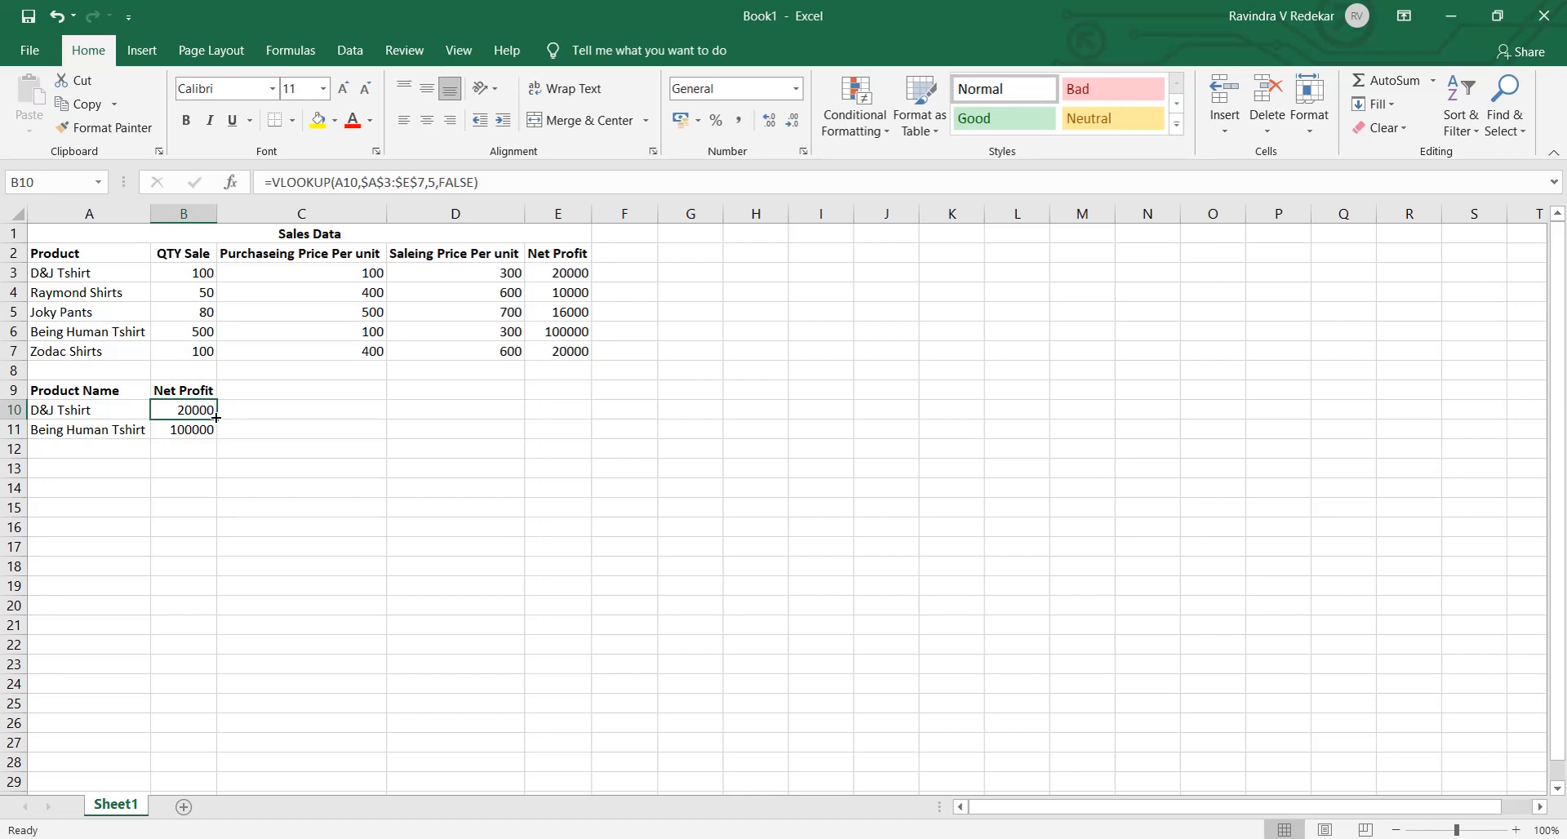
drag(216, 421, 219, 441)
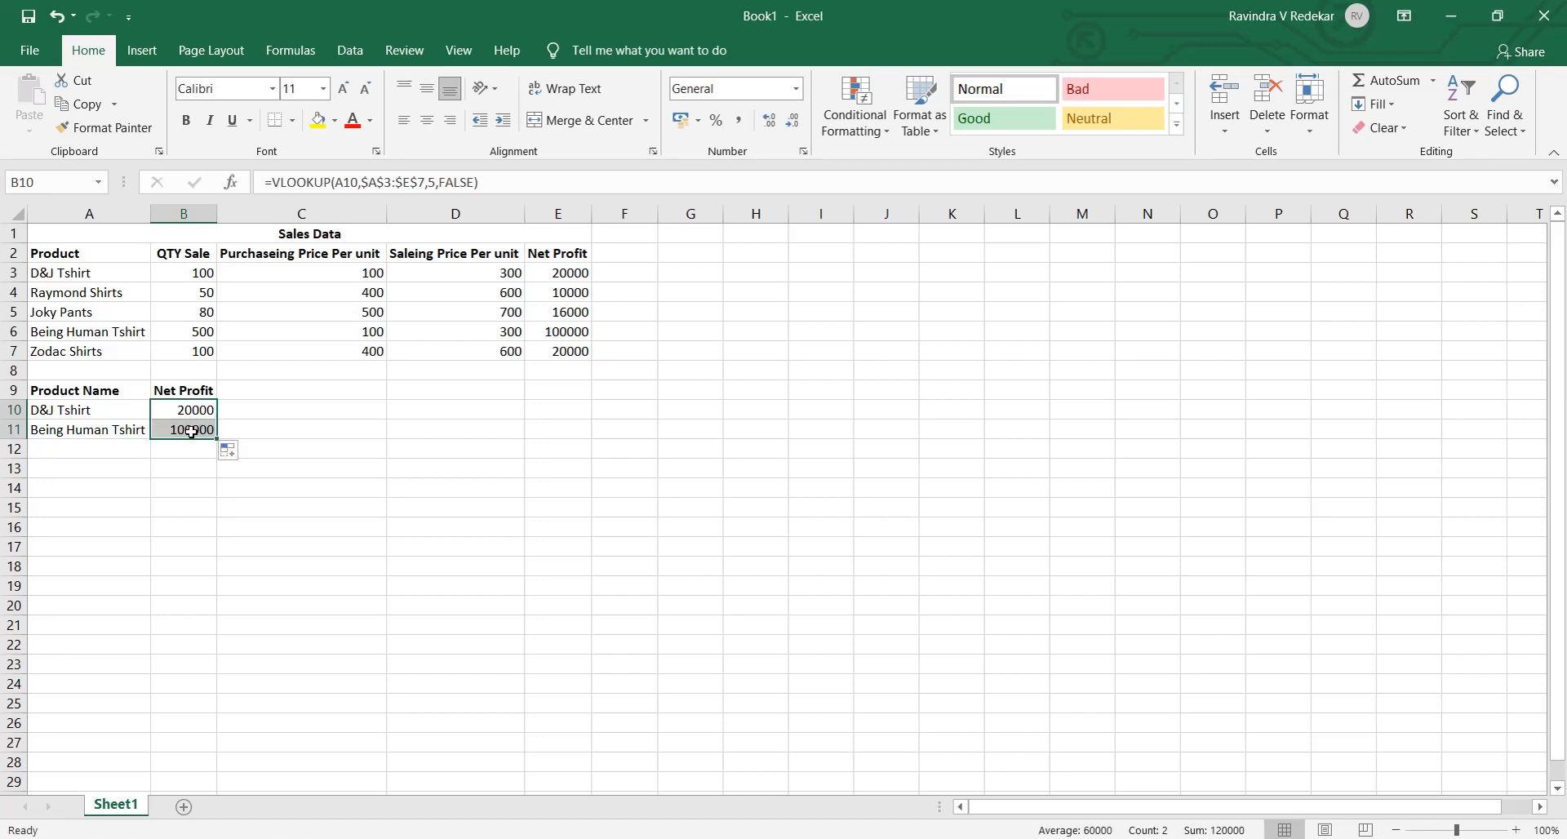
- Compare the Being Human Tshirt lookup result with its Net Profit in the Sales Data table and review the B11 formula
click(193, 431)
click(93, 433)
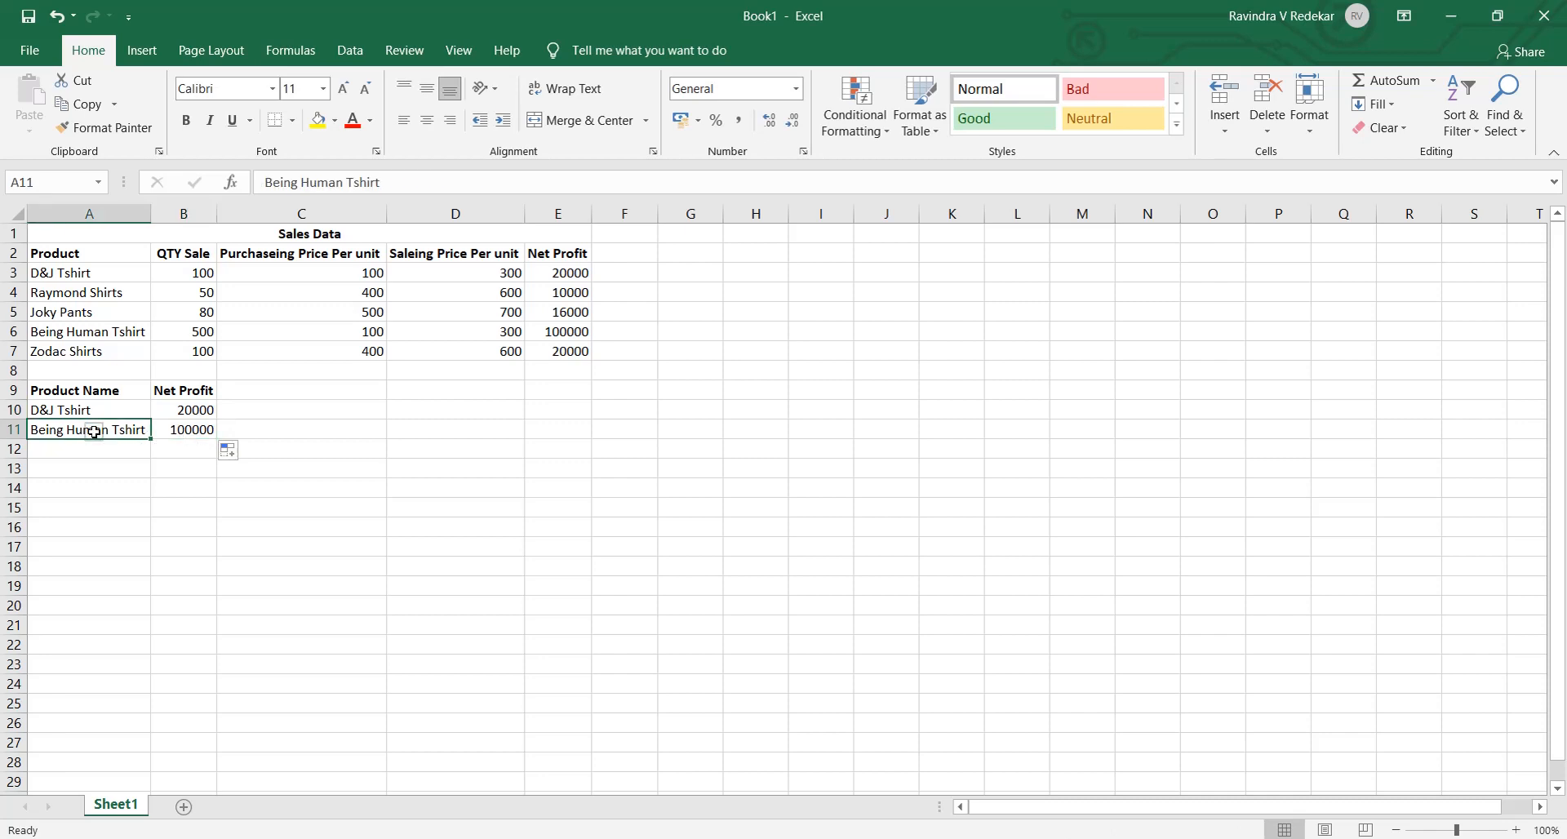
click(581, 332)
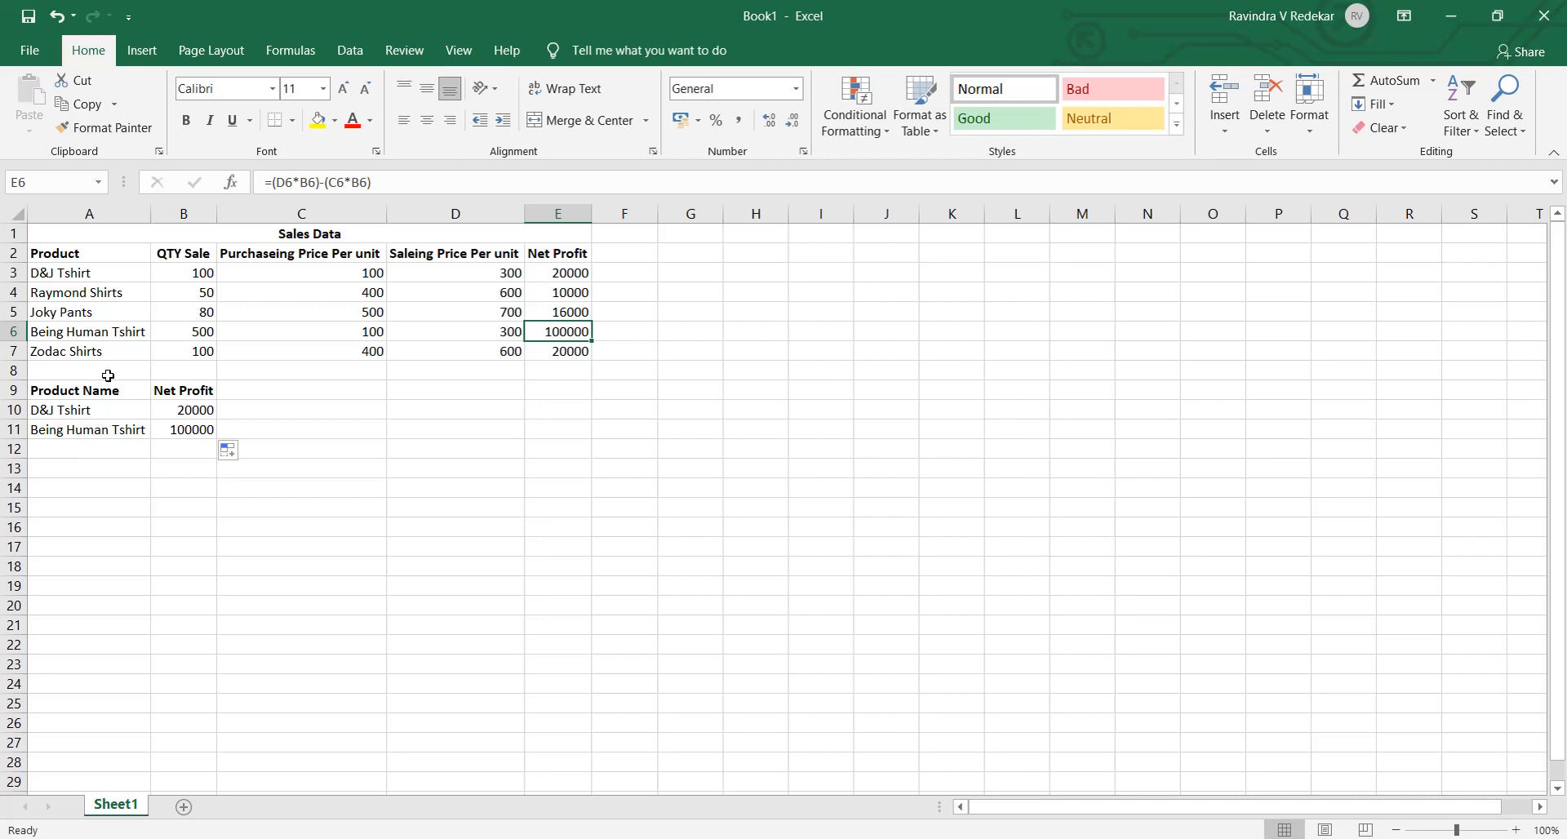
double_click(211, 430)
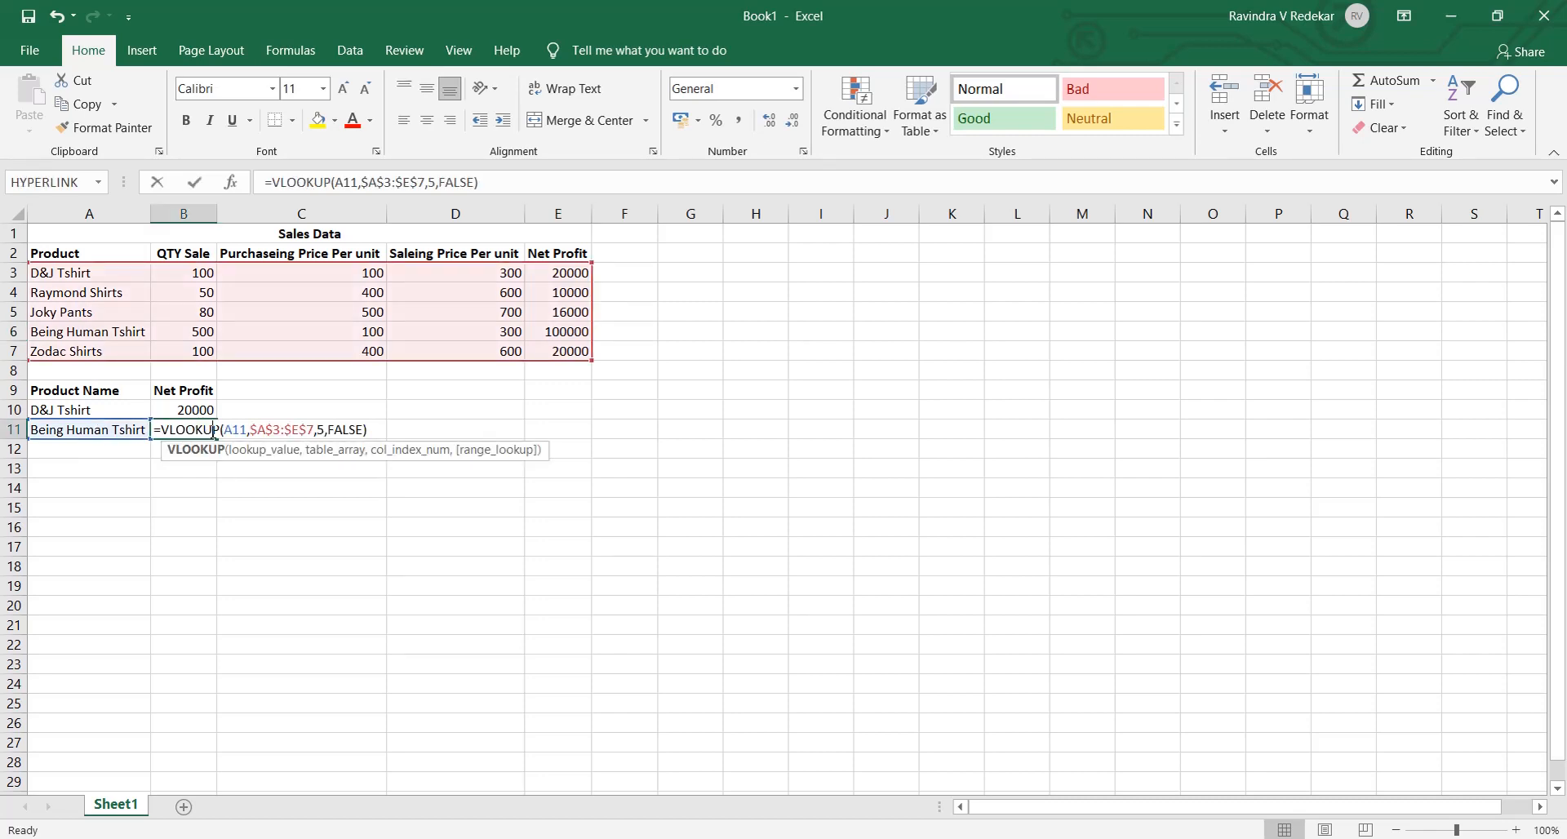
key(Escape)
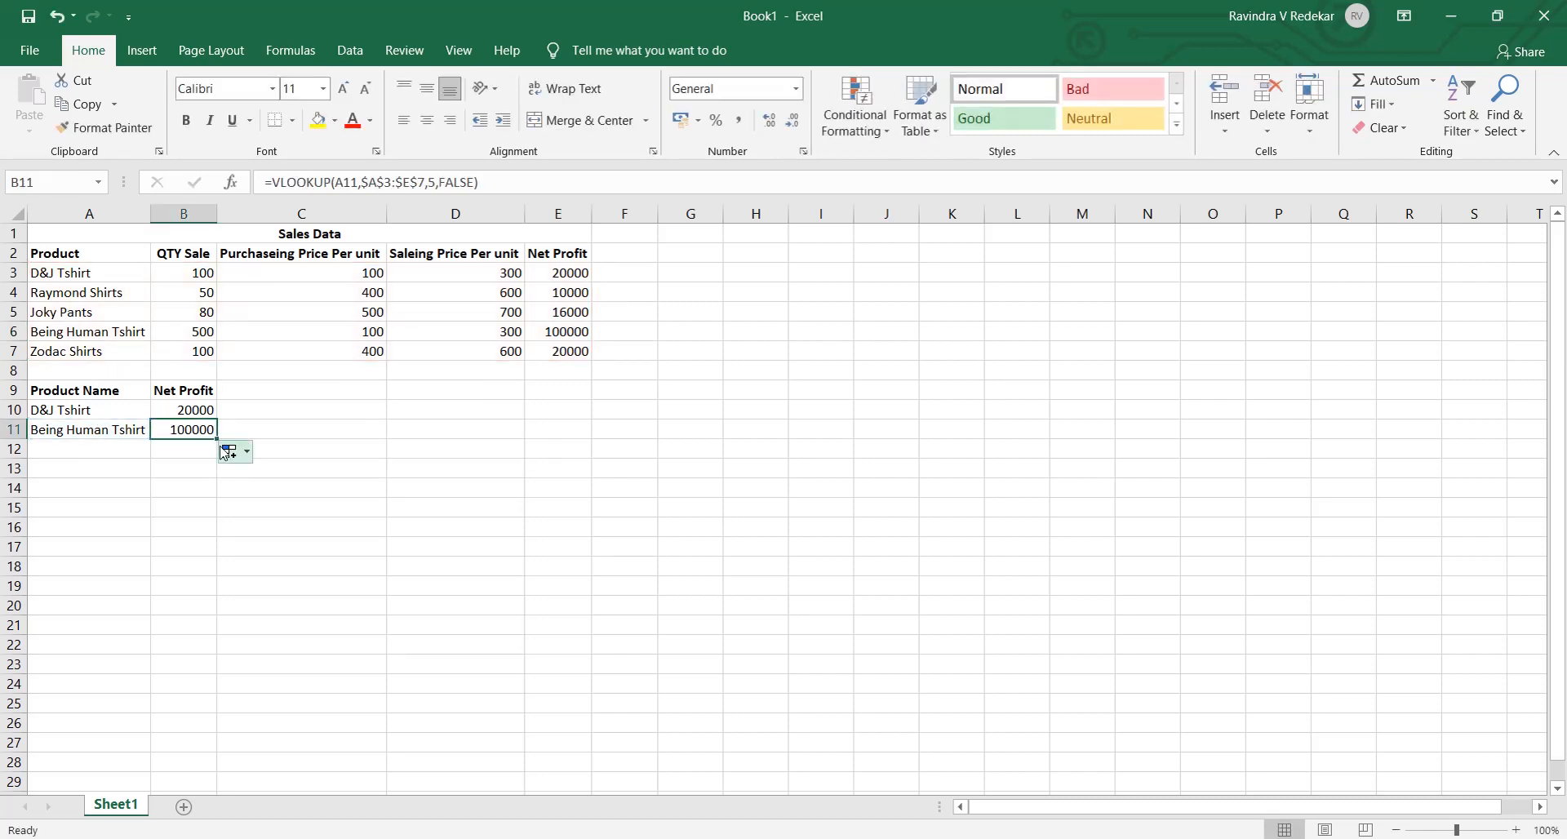
- Fill the VLOOKUP formula from B11 down through B15 and check the formula in B12
drag(215, 441, 216, 512)
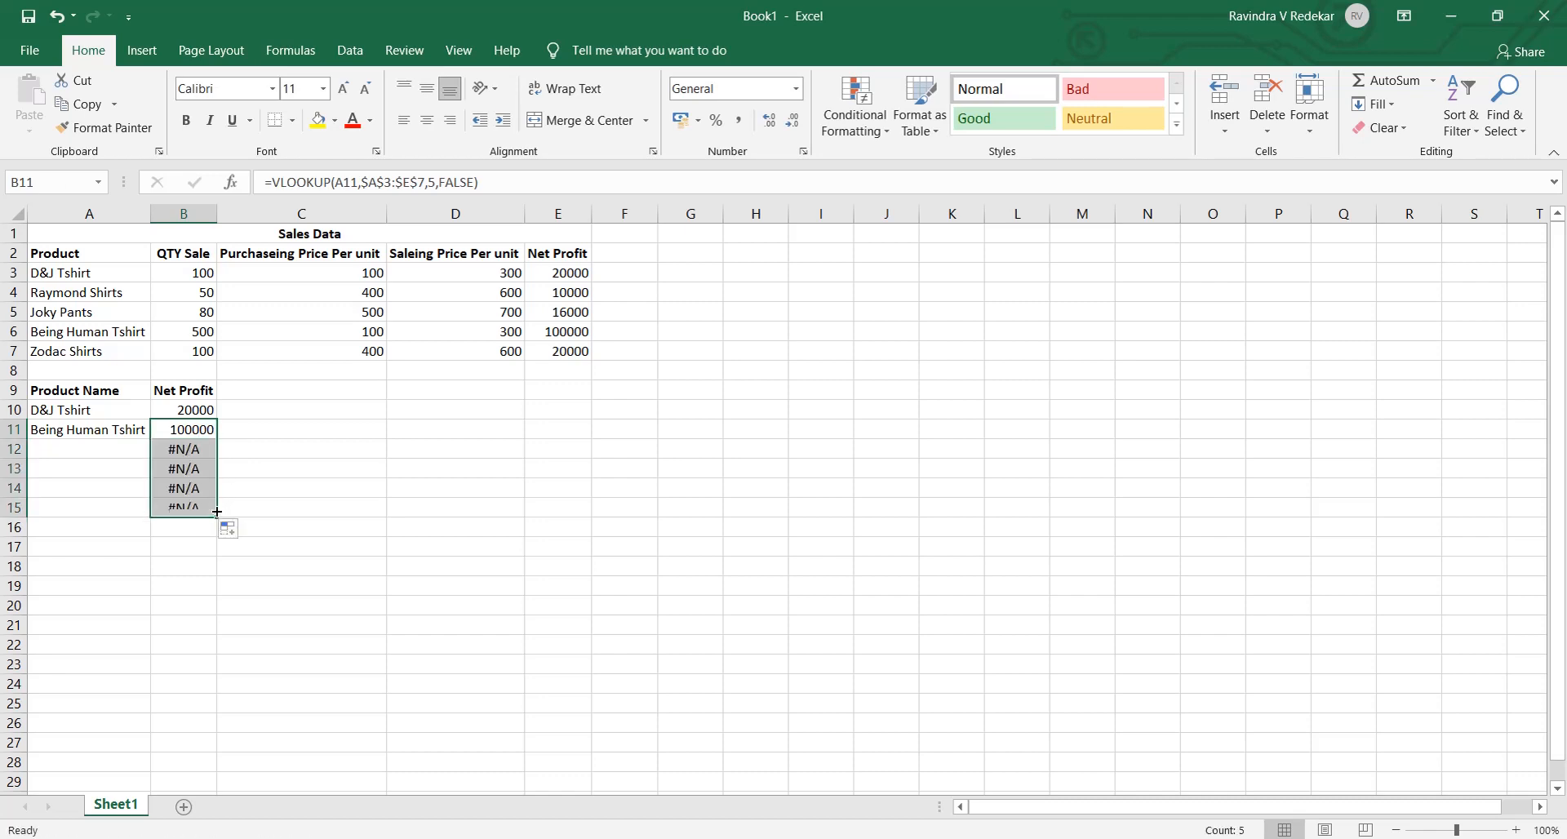
click(117, 451)
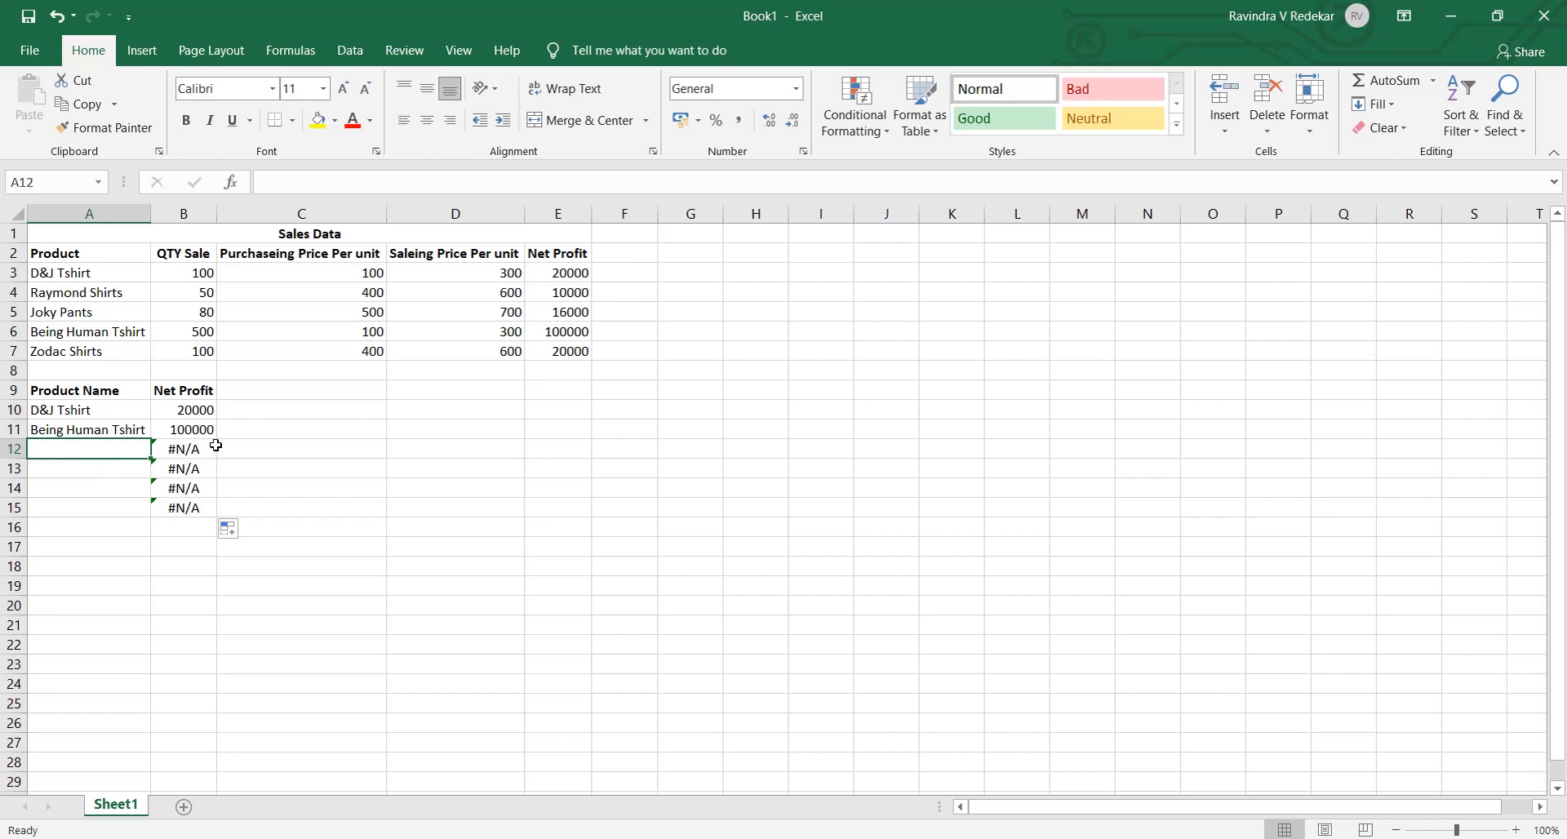
click(211, 451)
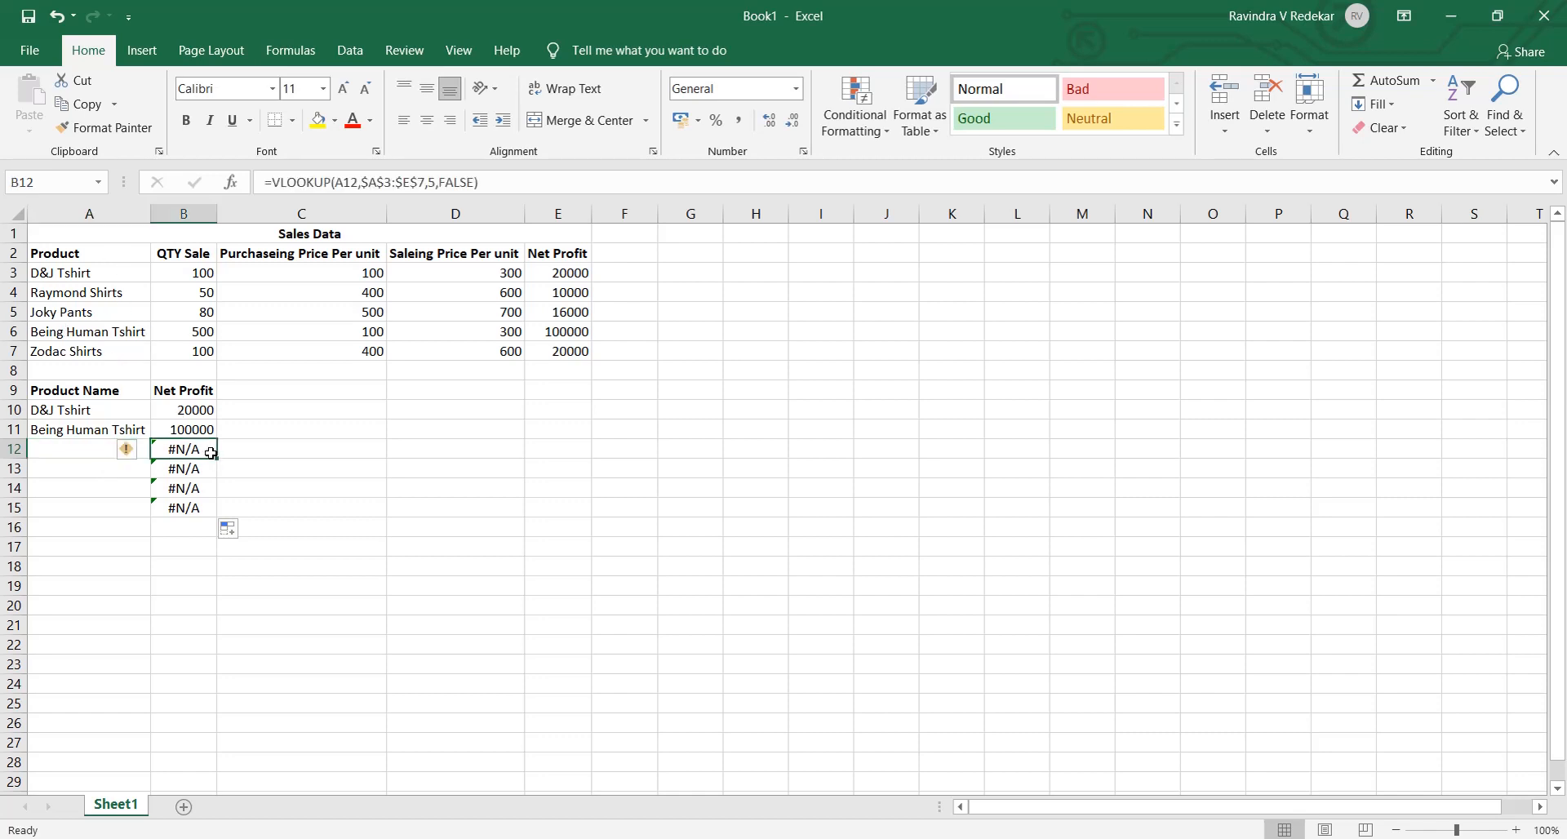
- Enter Joky Pants as the product name in A12
click(108, 454)
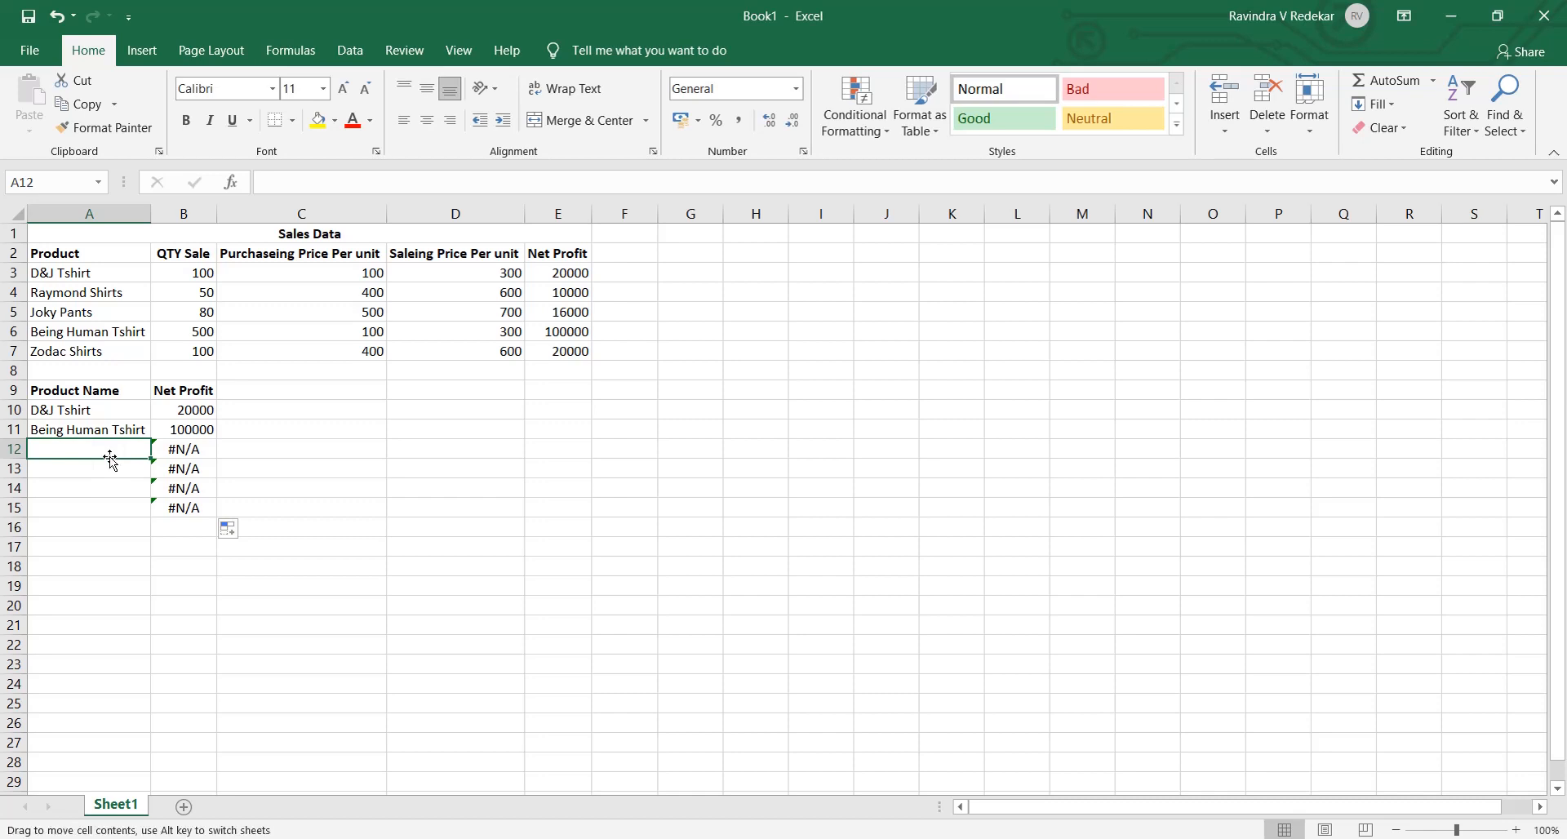
double_click(109, 456)
text(J)
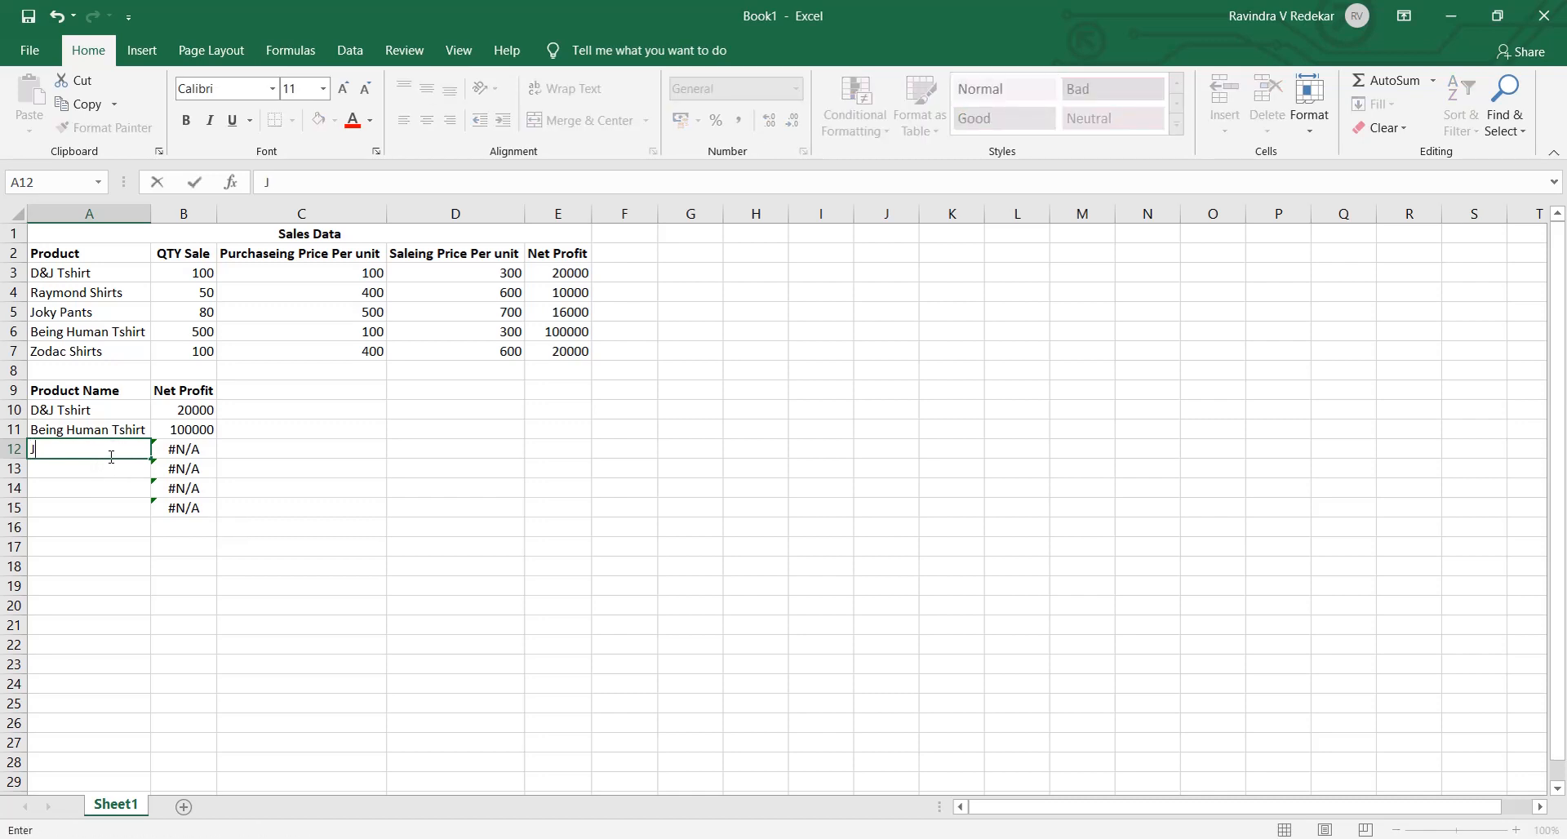
text(oky Pants)
key(Return)
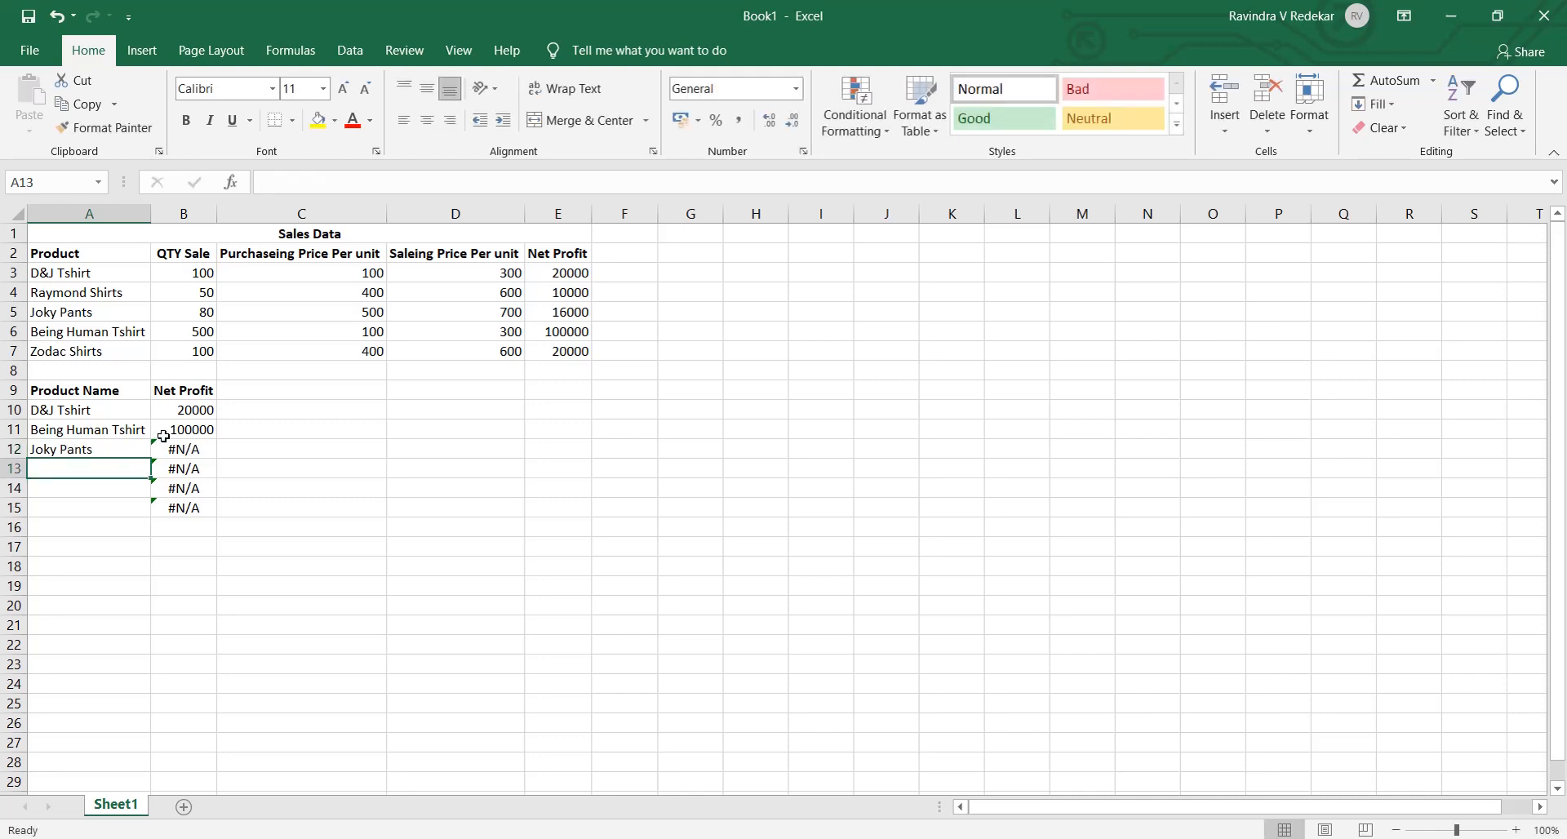
- Re-enter the product name in A12 to refresh the lookup and check the Net Profit formula in B12
click(190, 447)
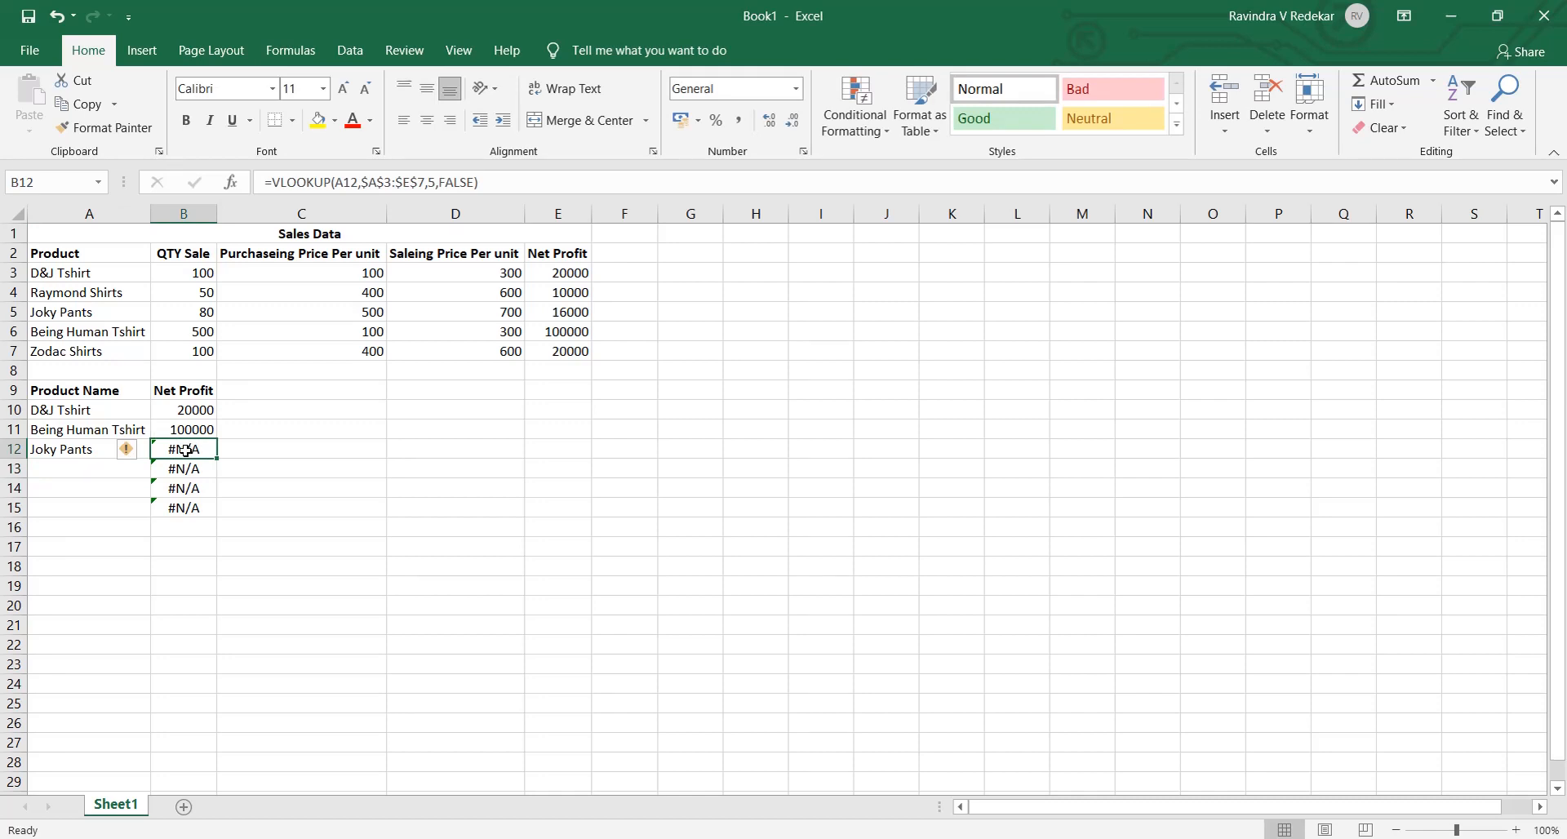
click(51, 451)
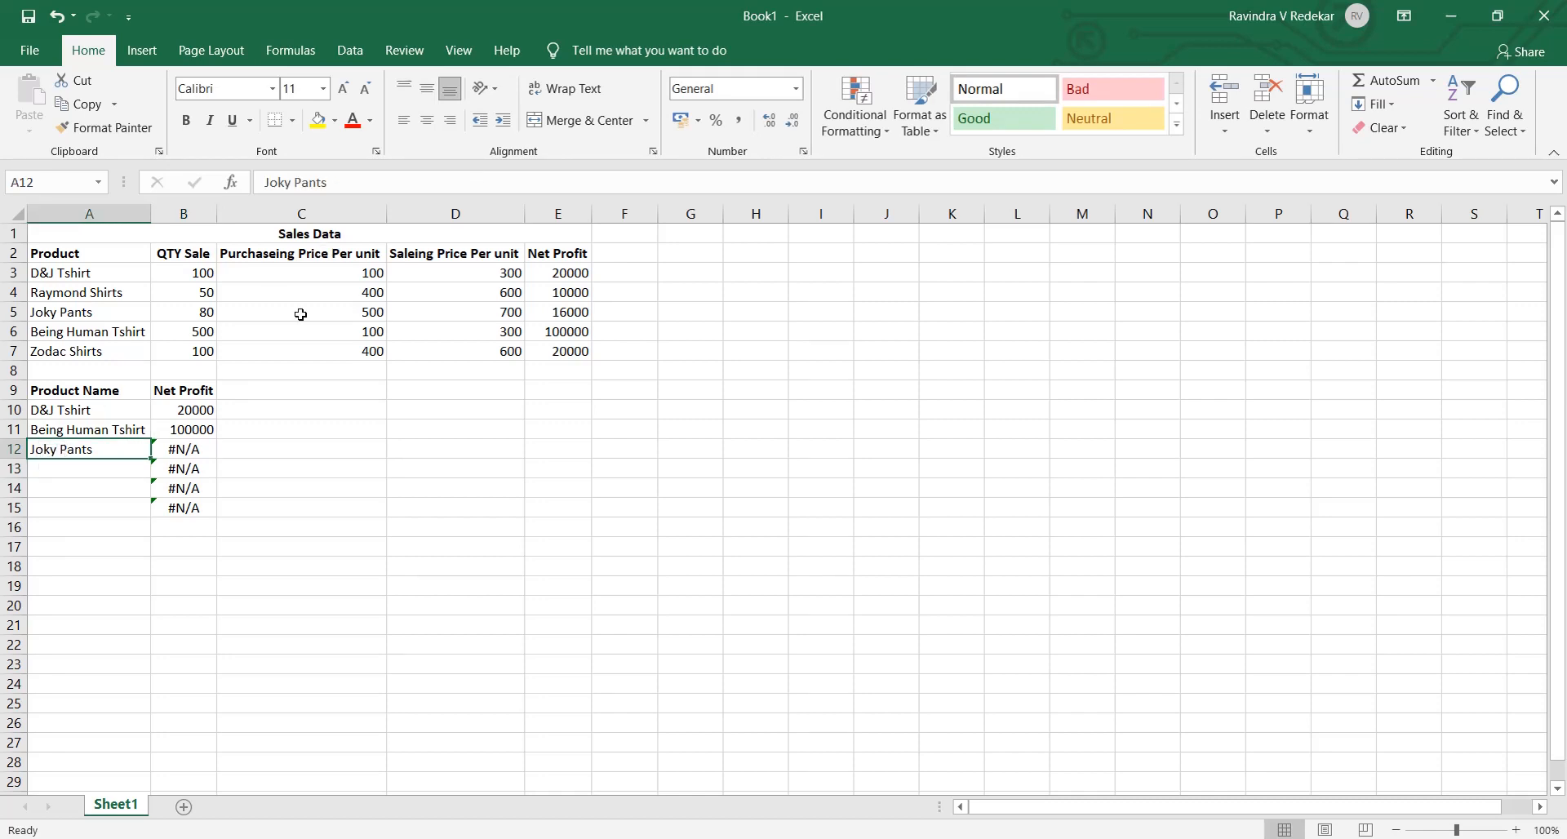
key(F2)
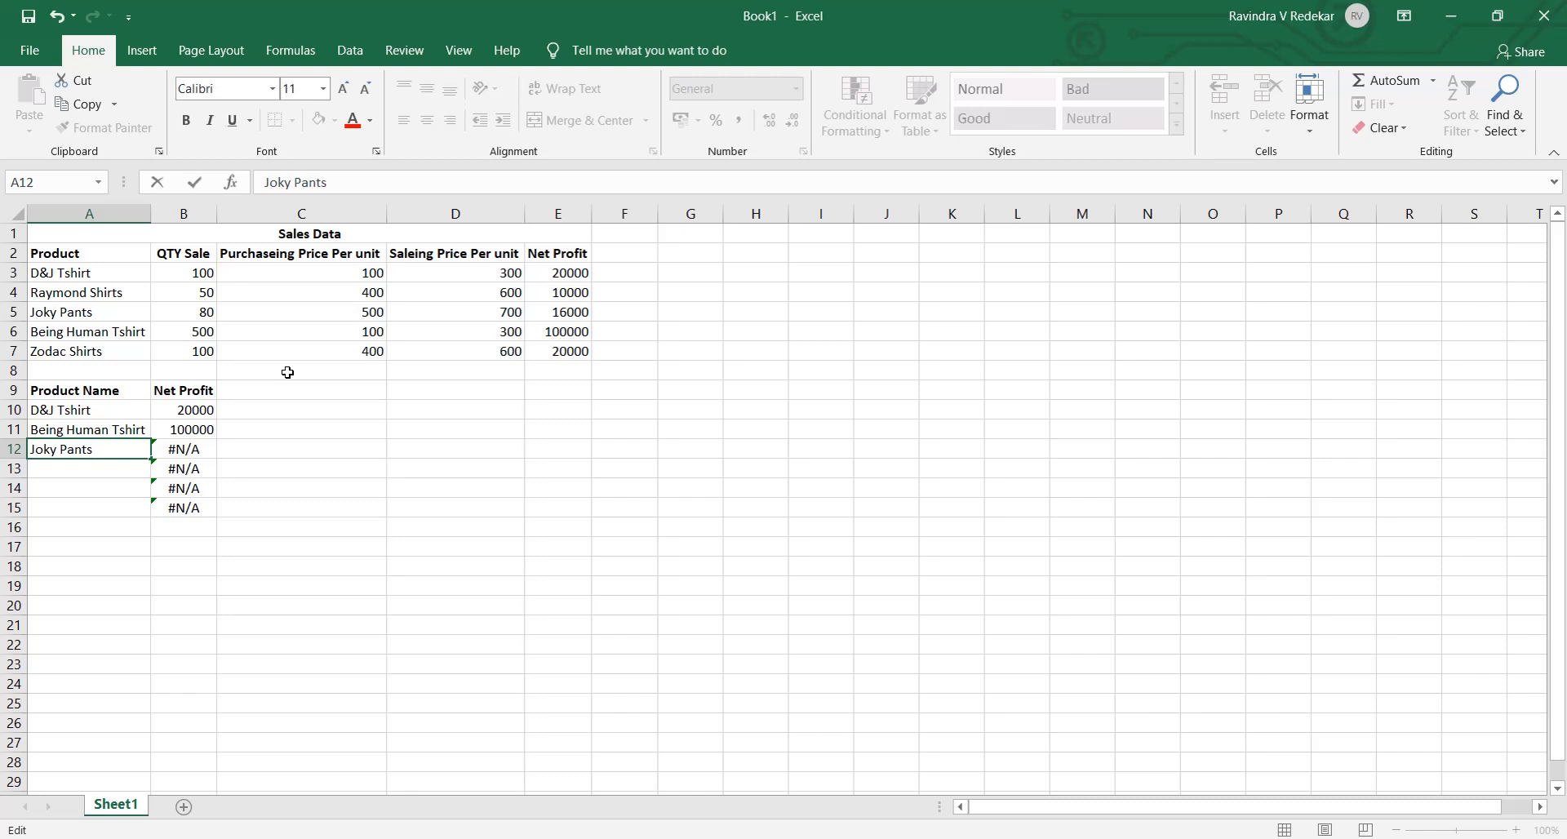
key(Return)
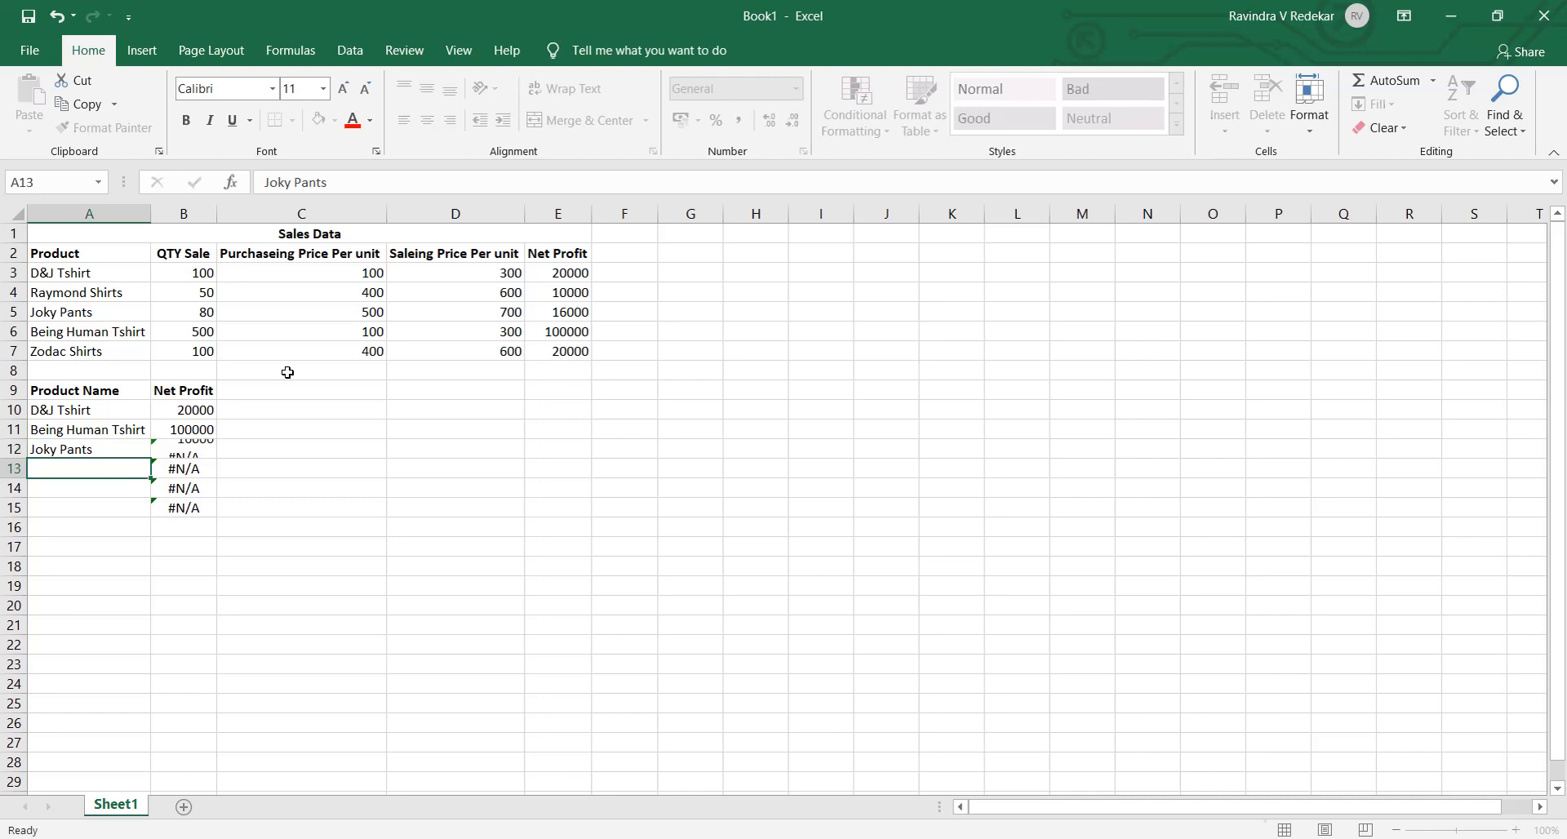
key(Up)
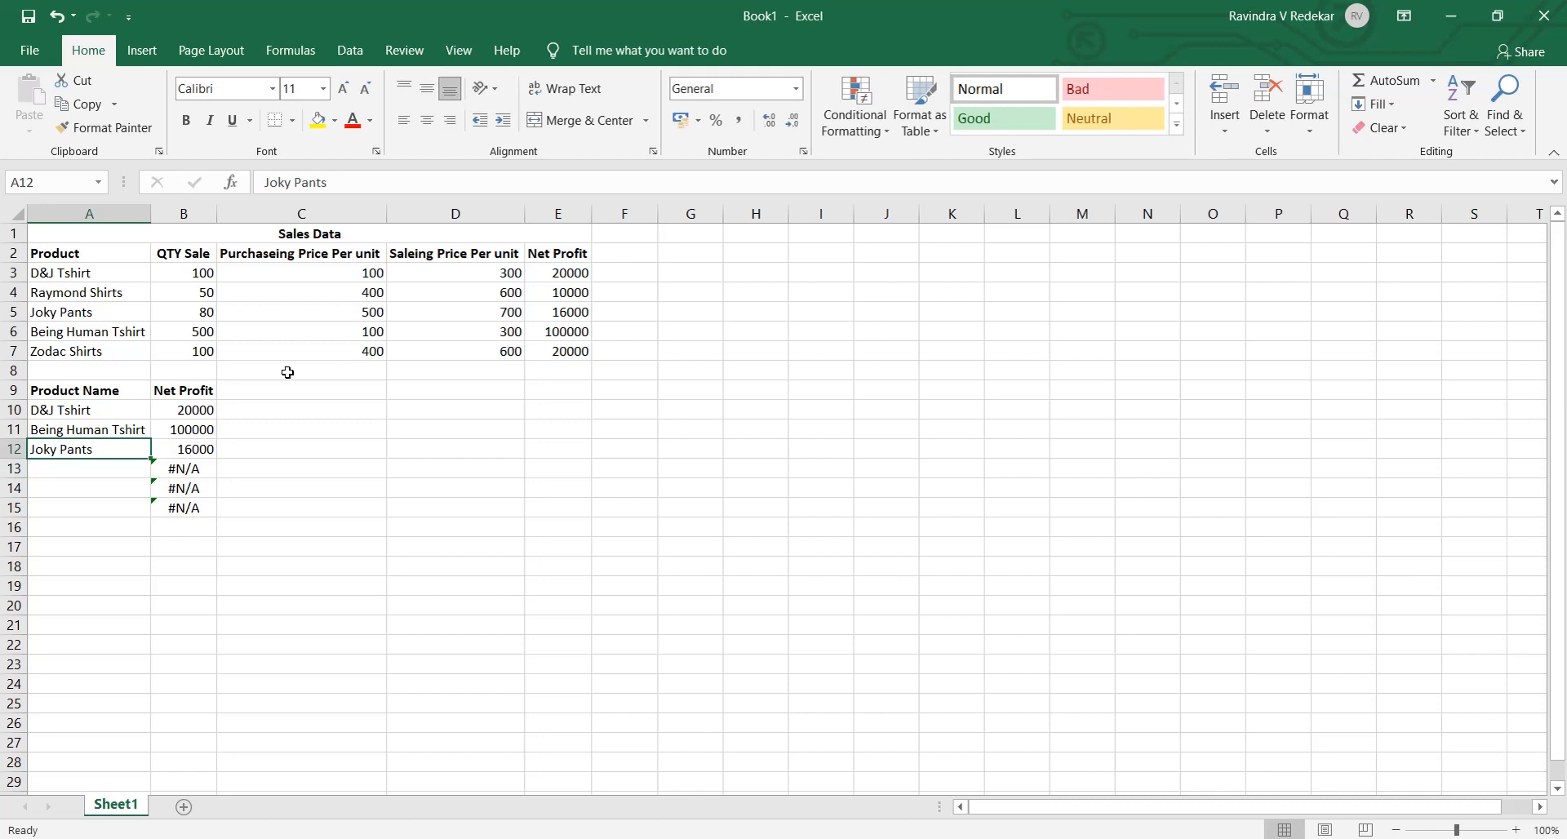
key(Right)
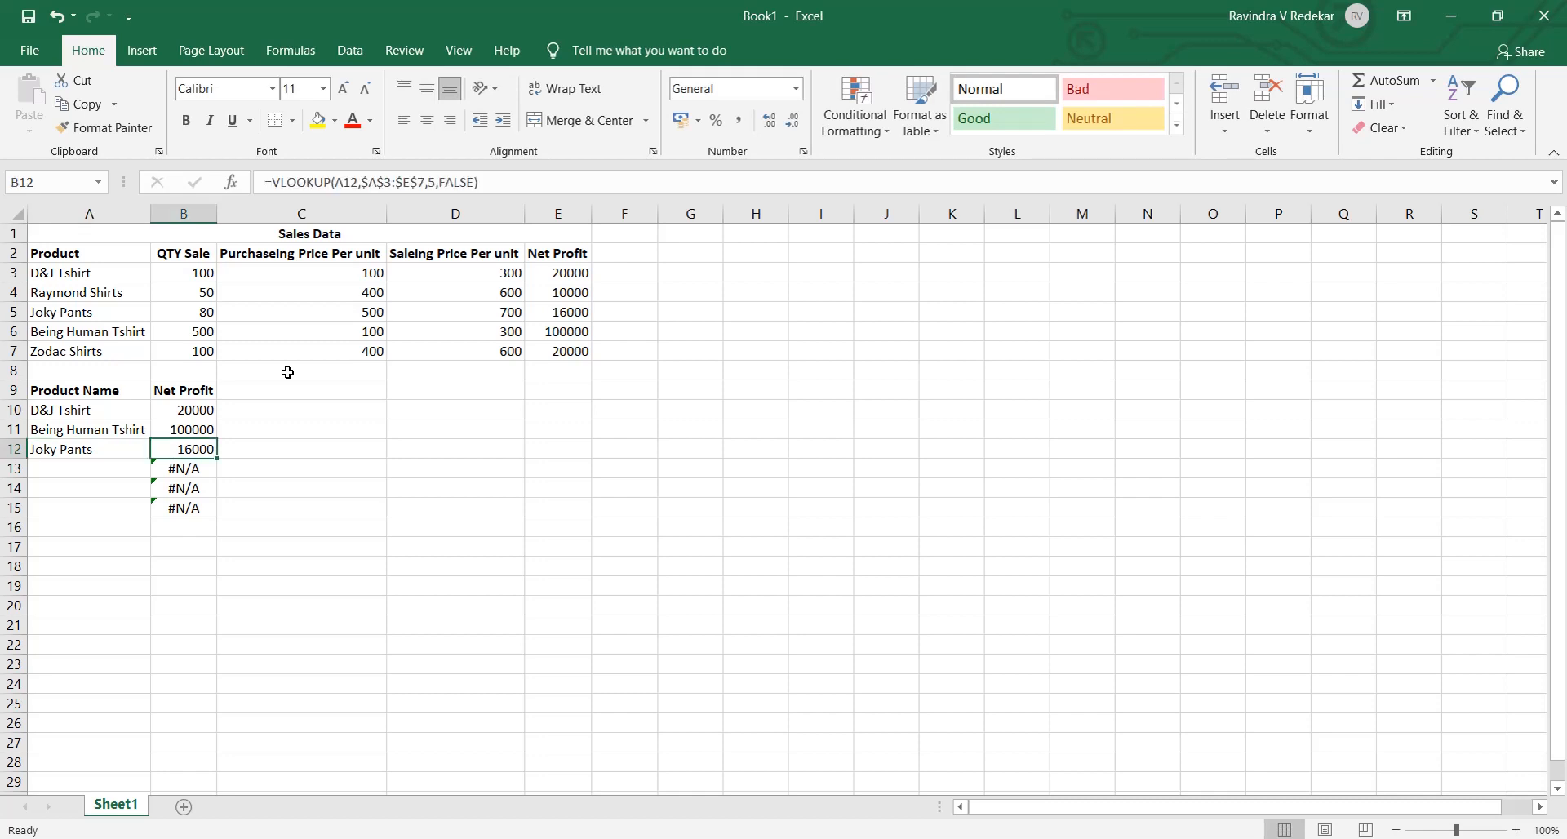
- Enter Zodac Shirts as the product name in A13
key(Left)
key(Down)
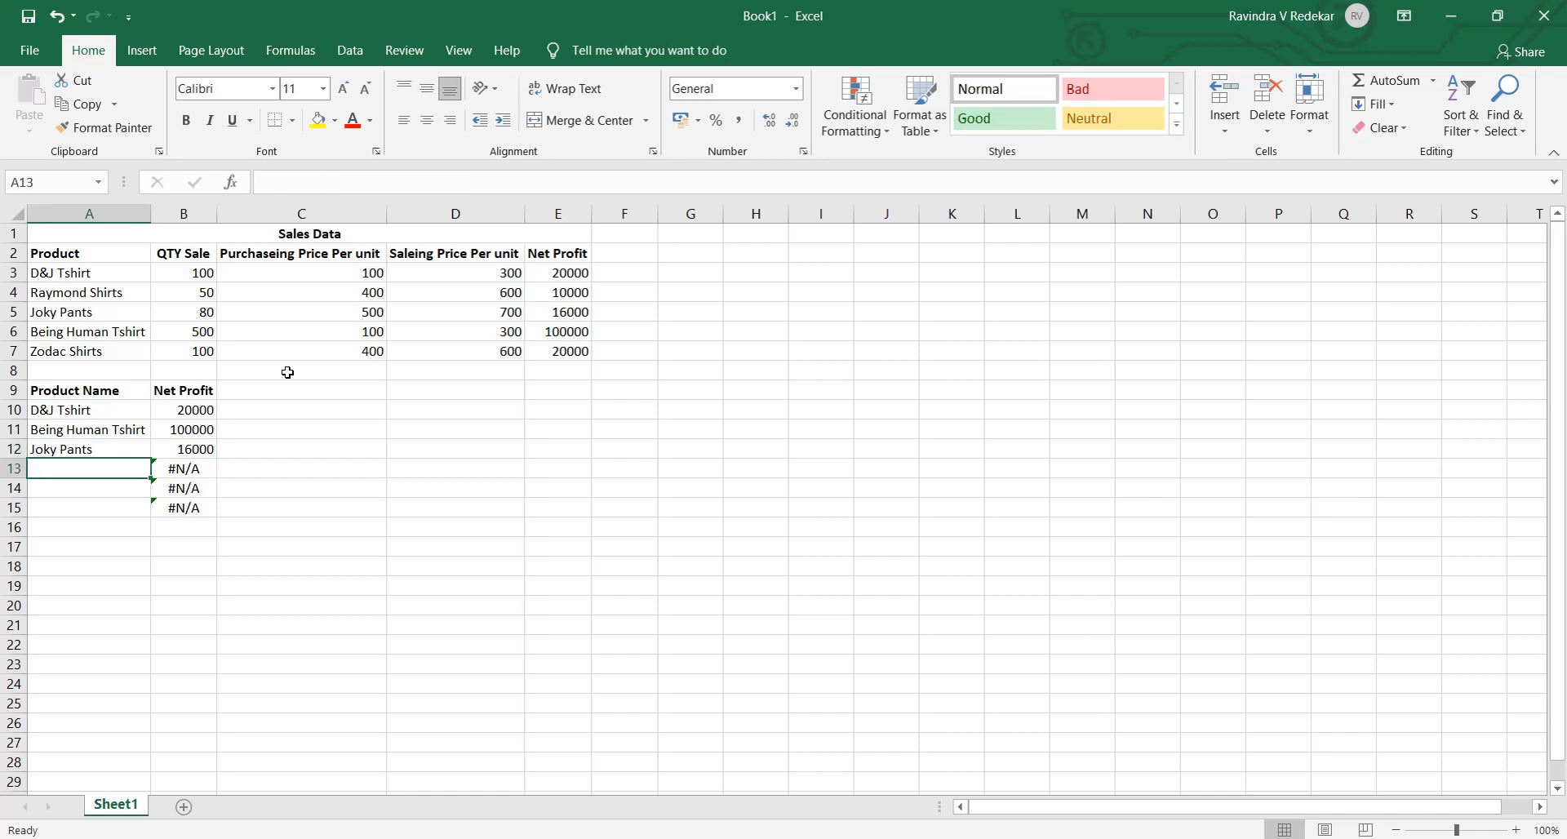
text(Z)
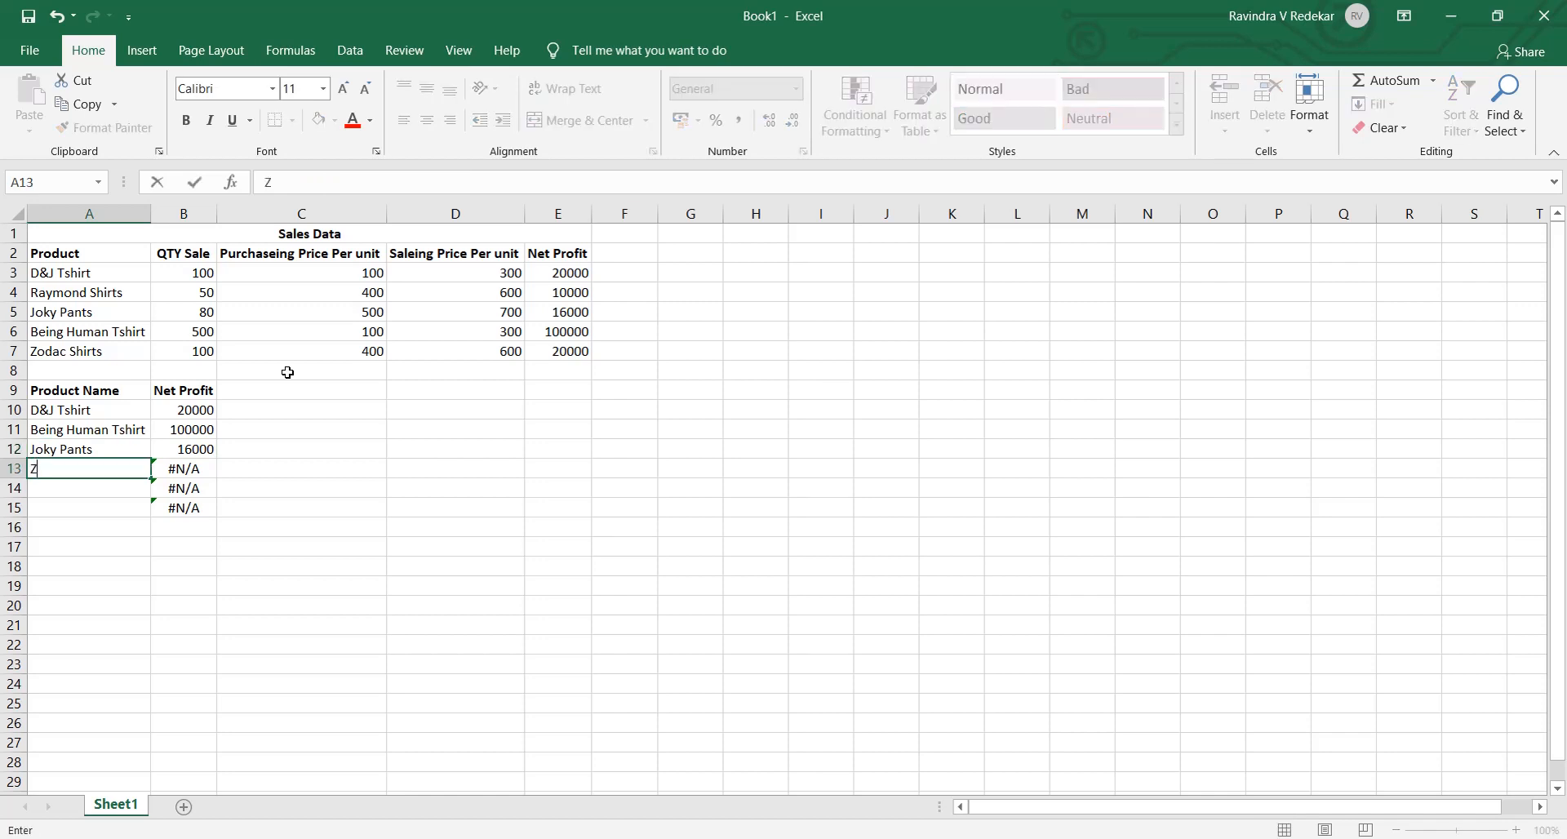
text(odac Shirts)
key(Return)
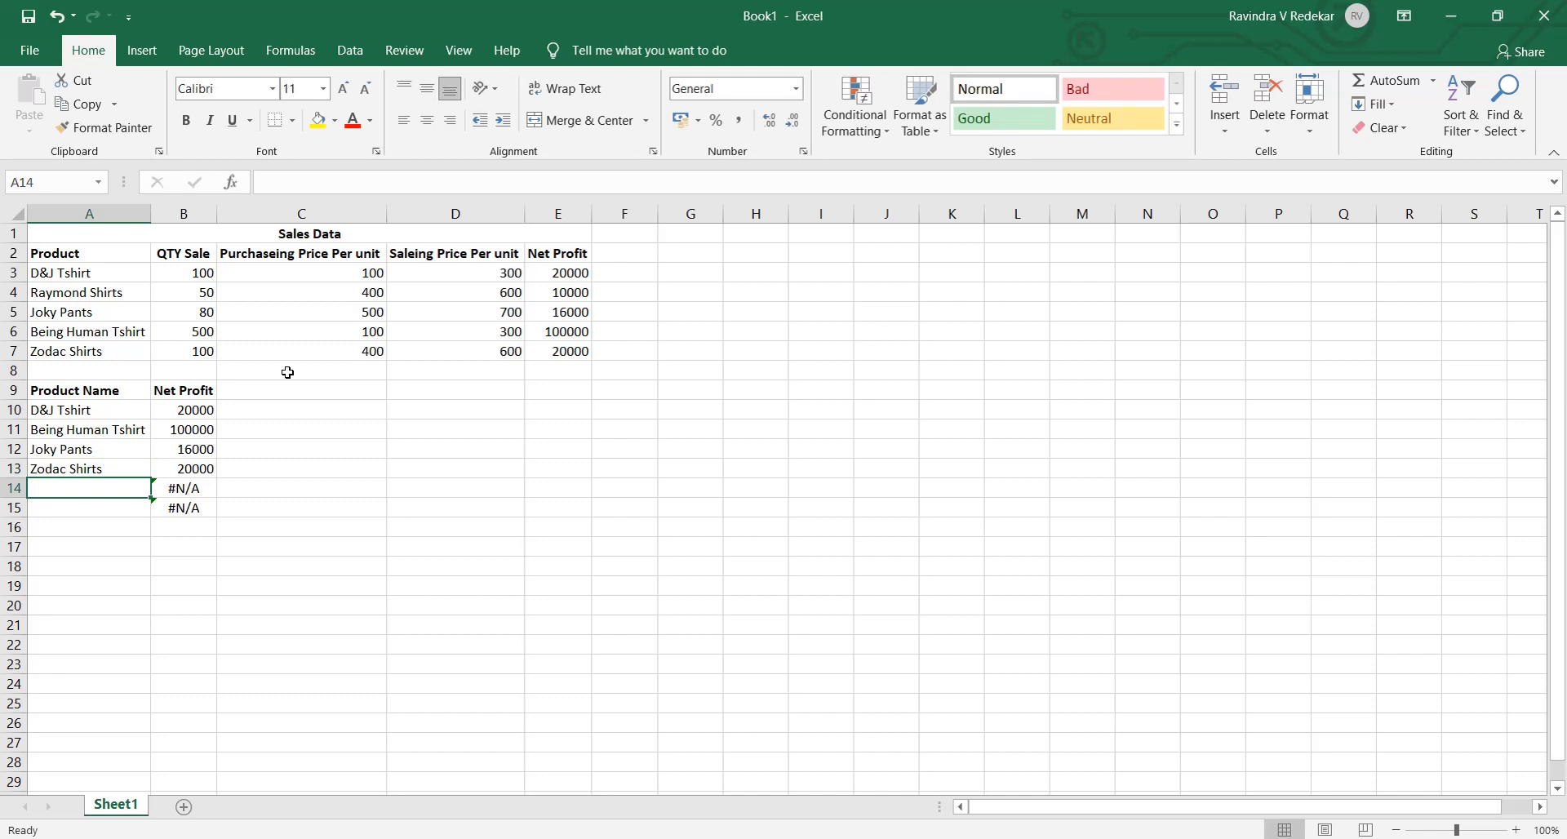
text(Being Hu)
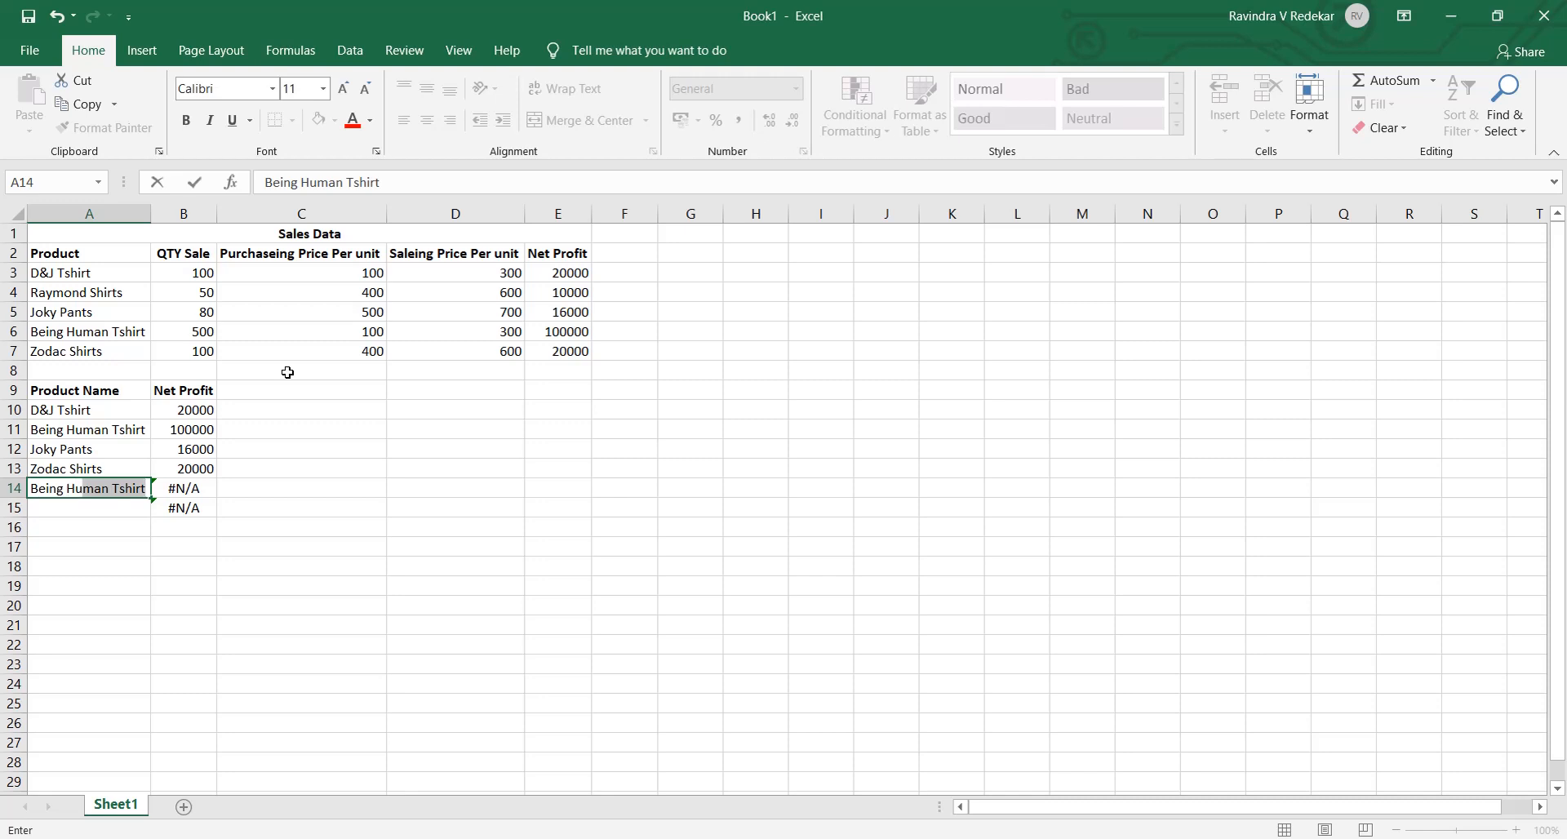
text(an Tshi)
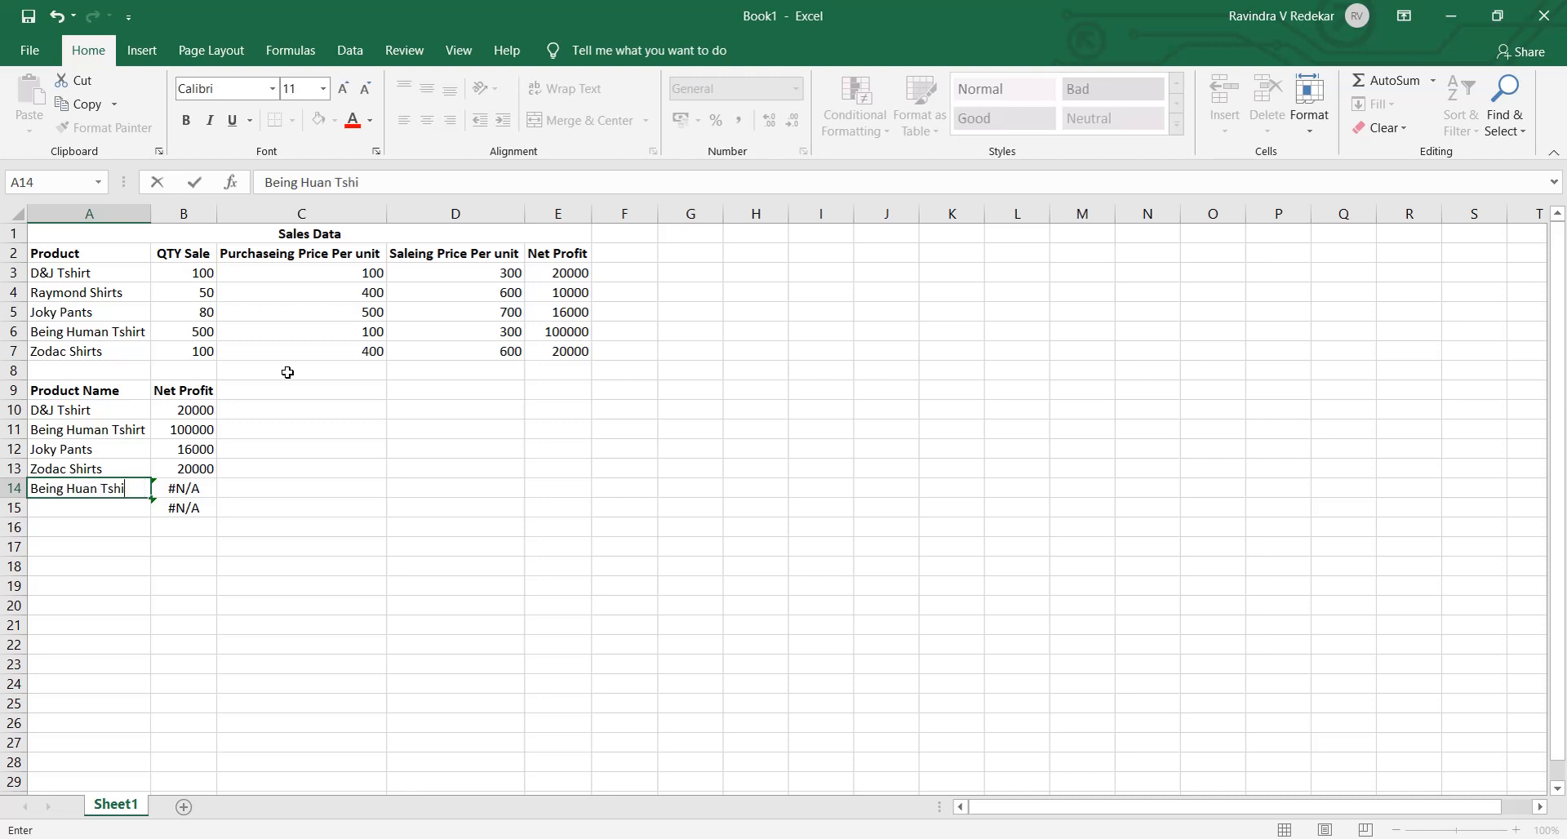
key(BackSpace)
key(BackSpace)
key(BackSpace)
key(BackSpace)
key(BackSpace)
key(BackSpace)
key(BackSpace)
key(BackSpace)
key(BackSpace)
key(BackSpace)
key(BackSpace)
key(BackSpace)
key(BackSpace)
key(BackSpace)
key(BackSpace)
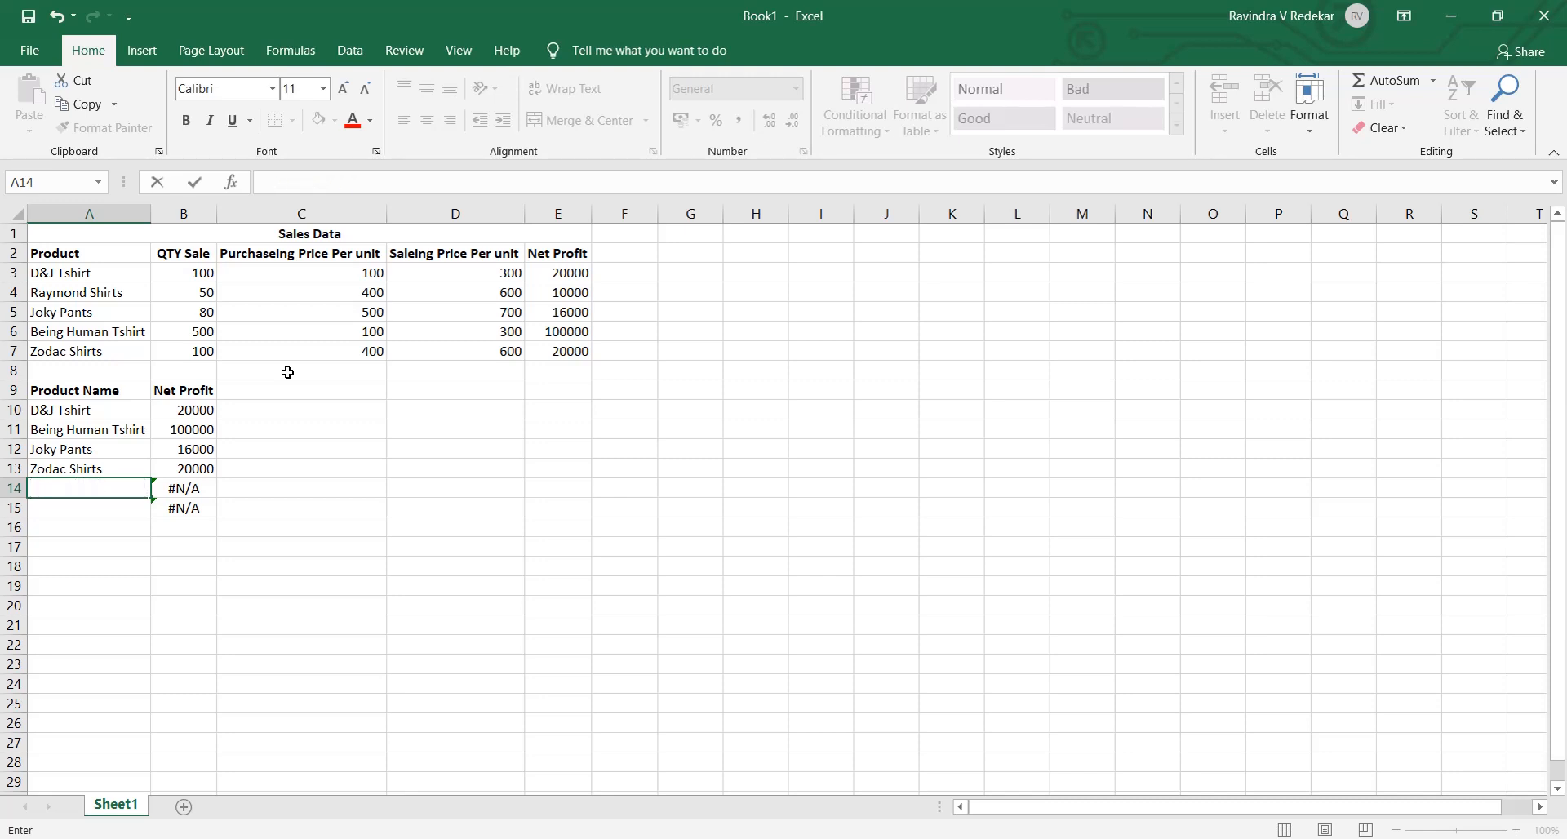
- Enter Raymod Tshirts as the product name in A14
text(Raymod Tshirts)
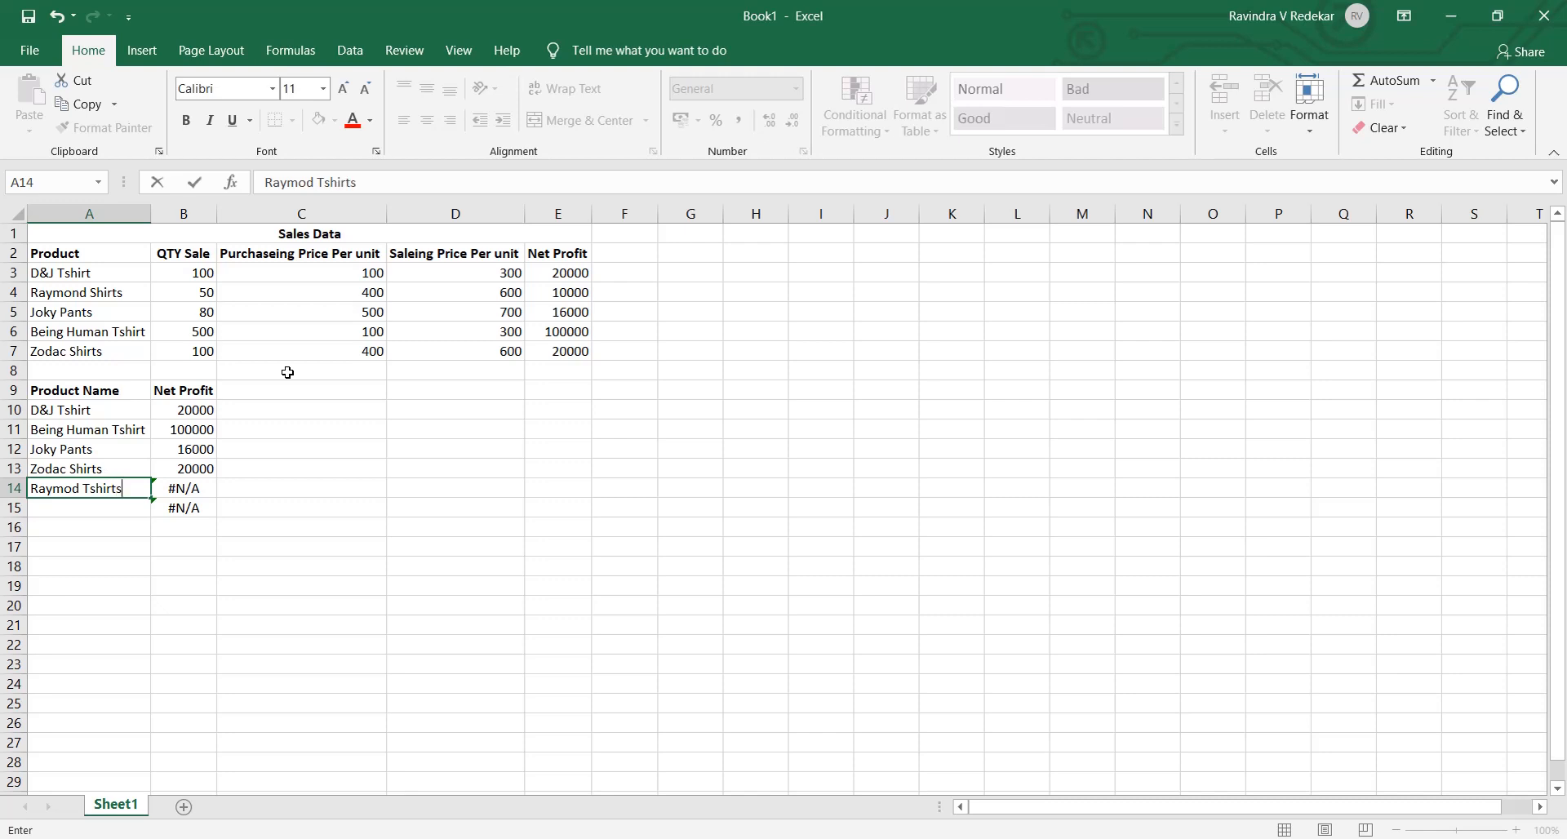
key(Return)
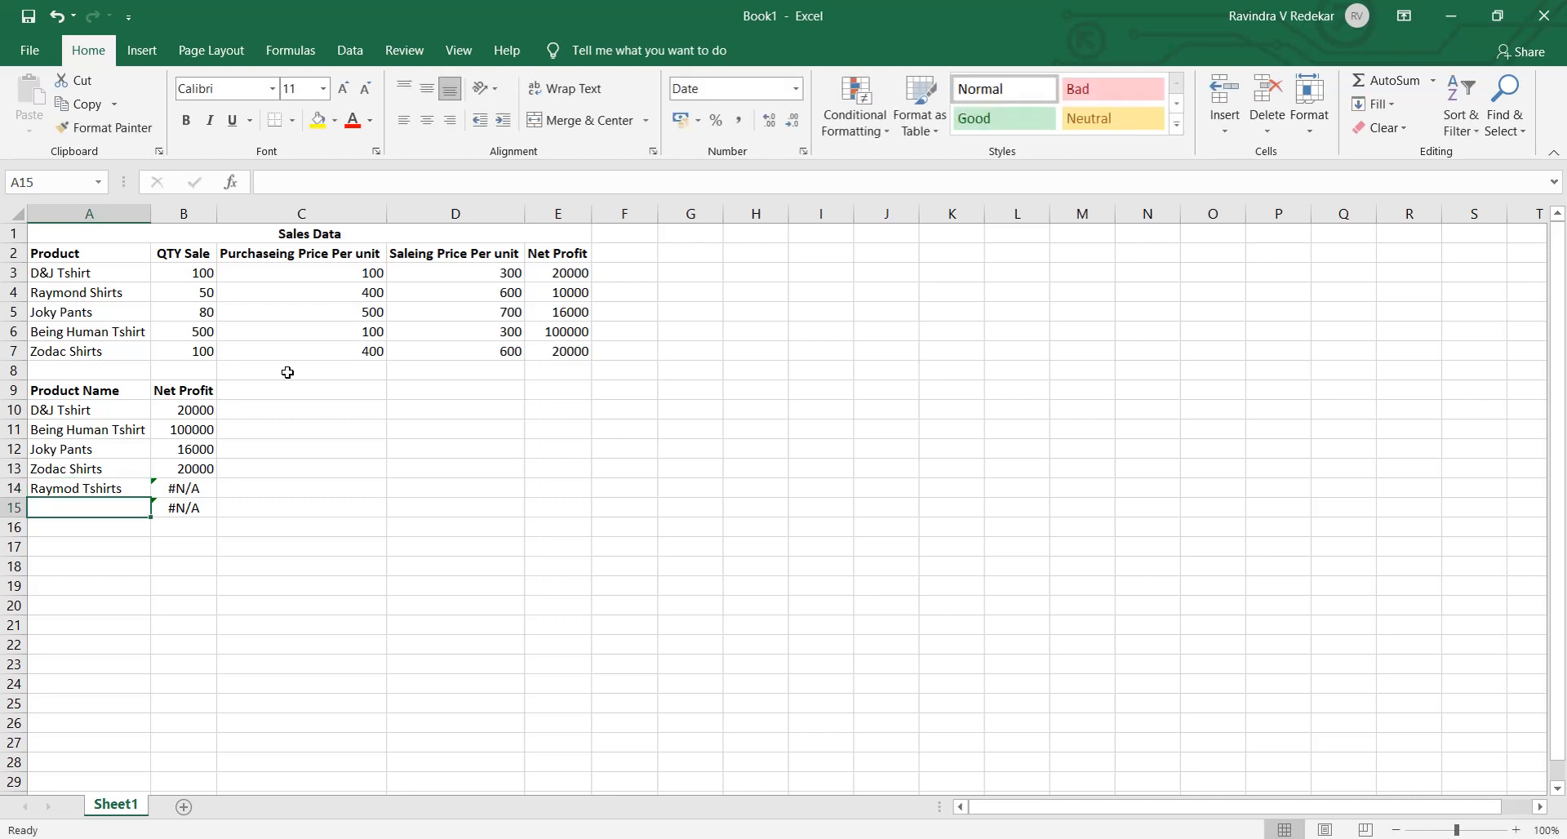
- Check the VLOOKUP cells B14 and B15 in the lookup table's Net Profit column
key(Up)
key(Right)
key(Left)
key(Down)
key(Right)
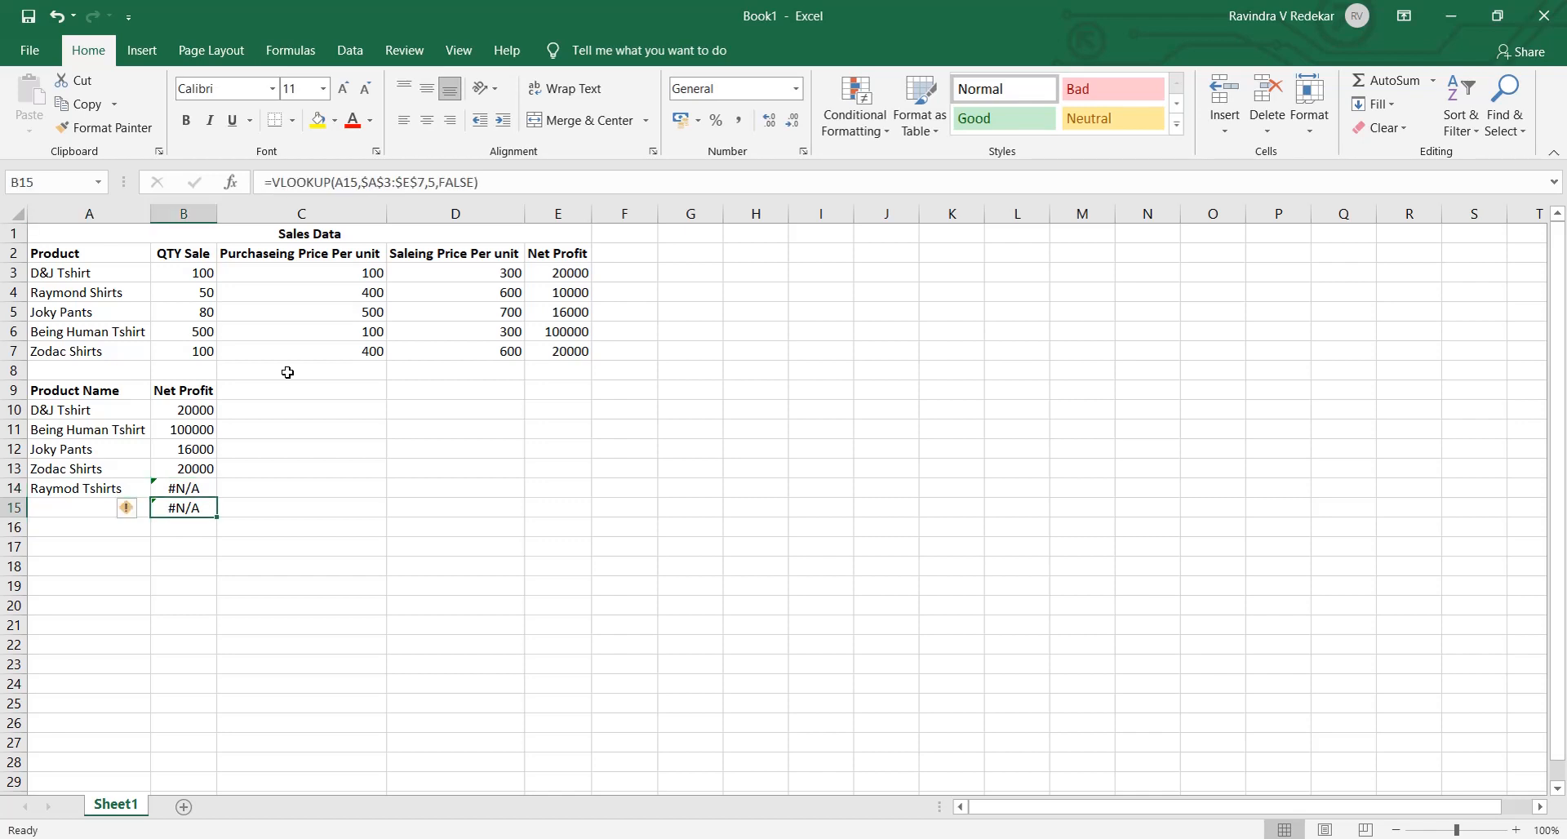
- Clear the surplus VLOOKUP formula from B15 and change the product name in A14 to Raymod Shirts
key(Delete)
key(Up)
key(Left)
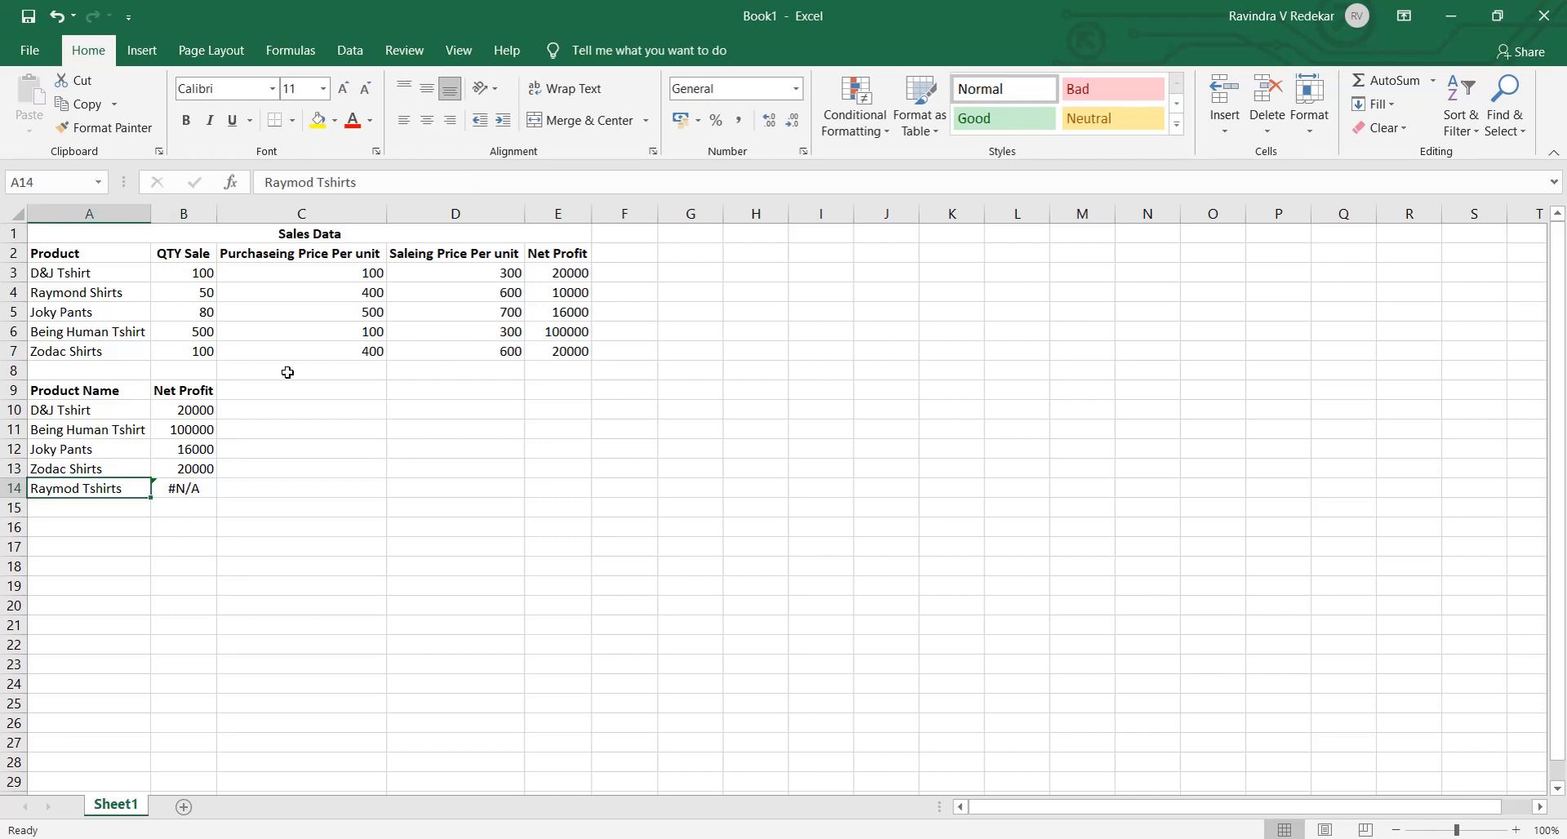
key(F2)
key(Left)
key(Left)
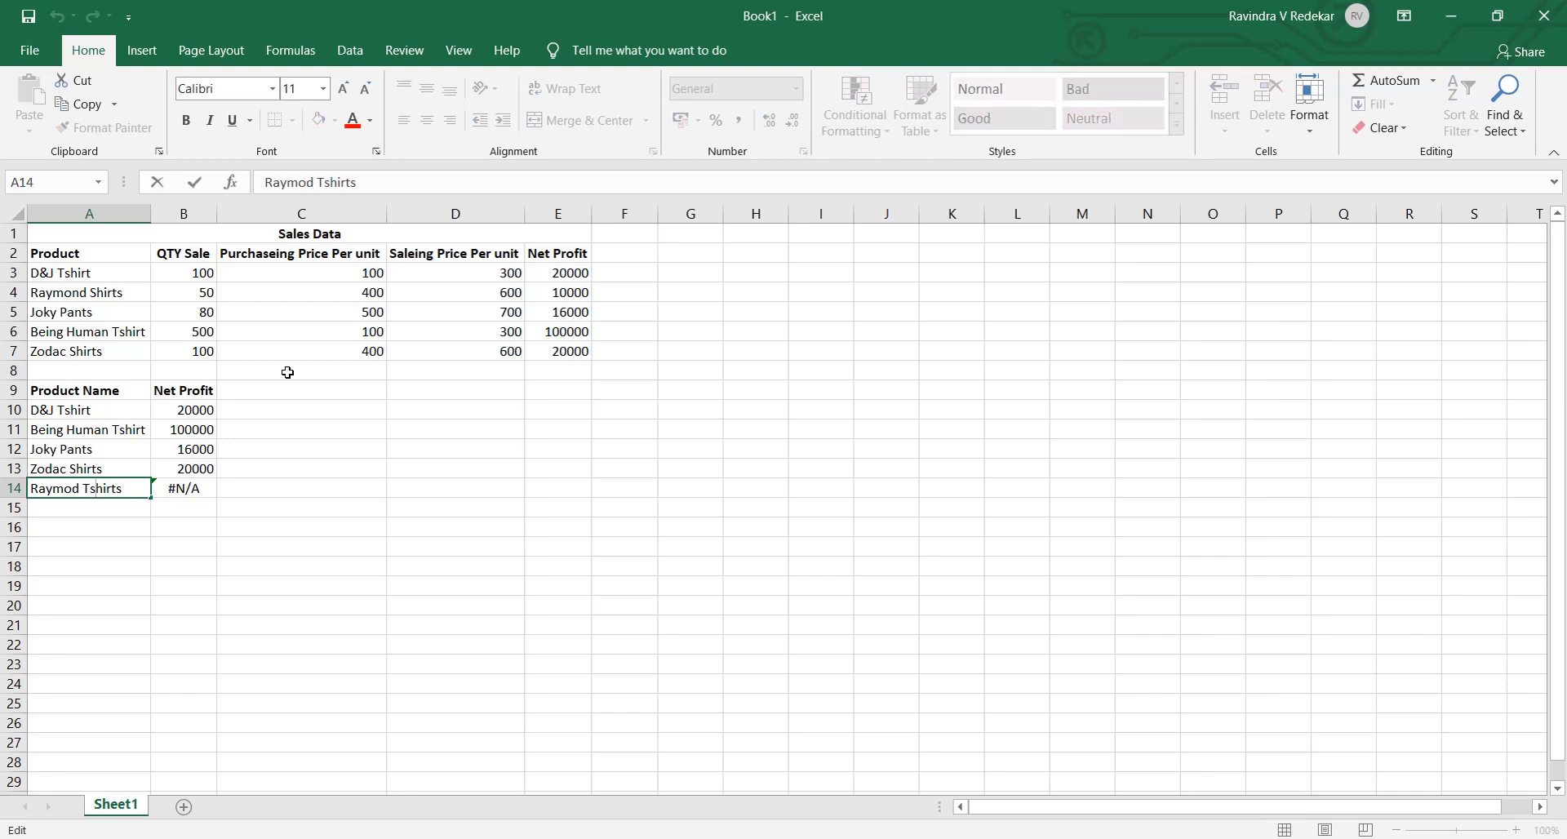
key(BackSpace)
key(BackSpace)
text(S)
key(Return)
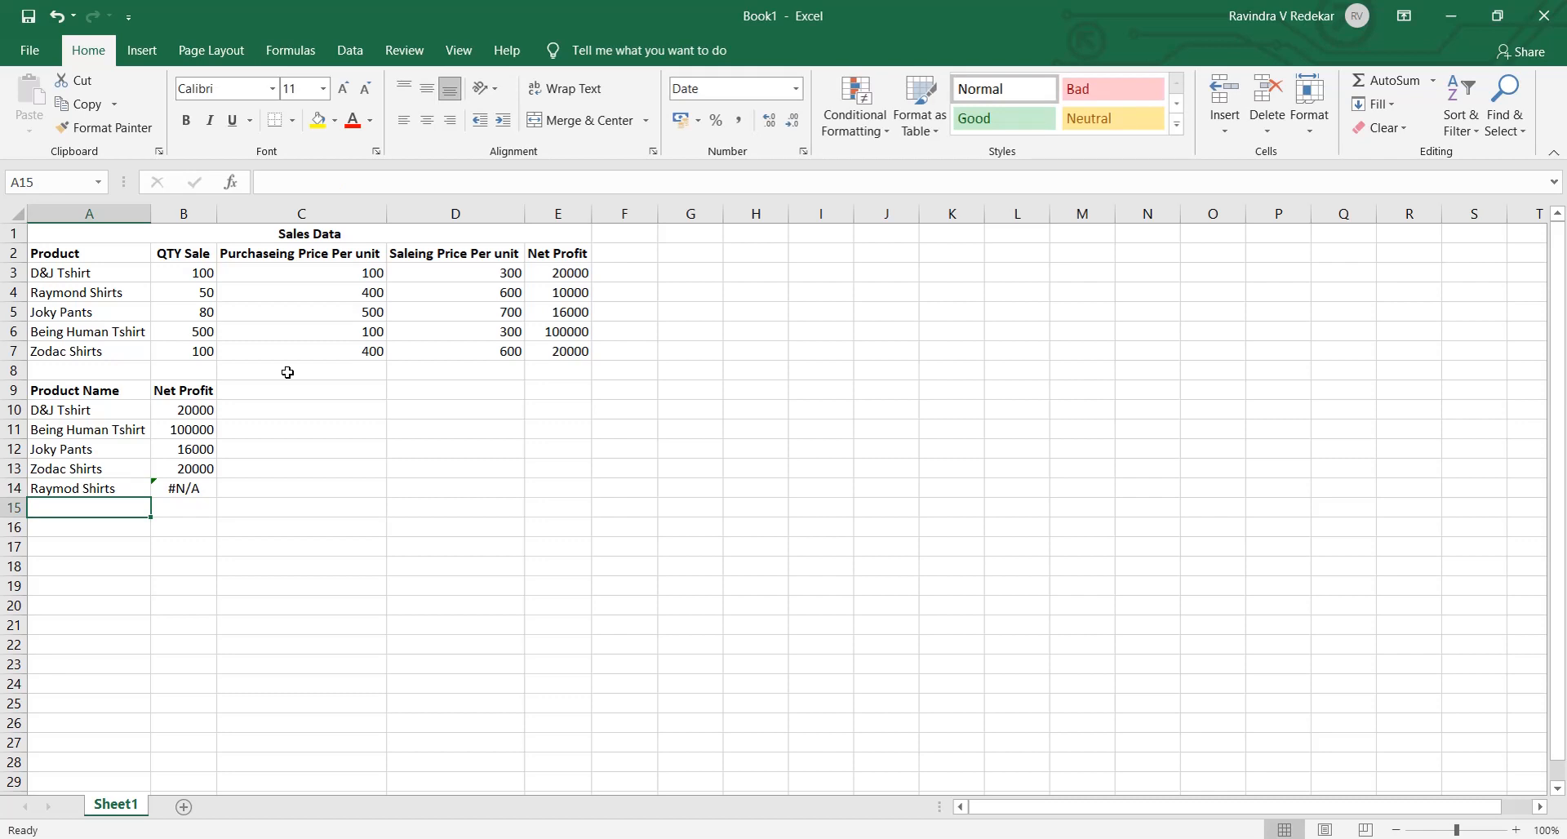
- Correct the spelling of the product name in A14 to Raymond Shirts
key(Up)
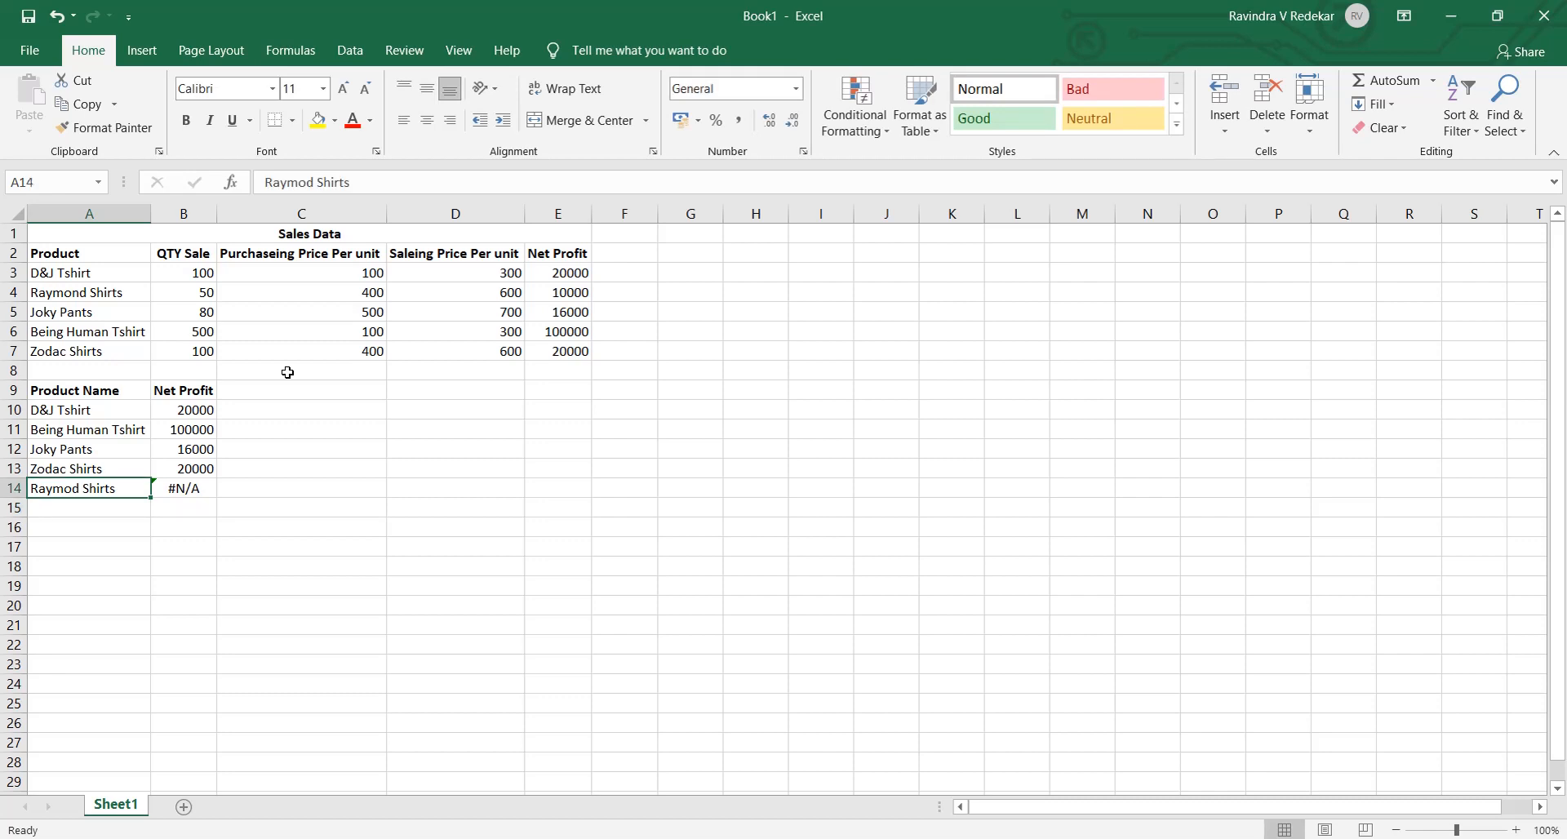
key(F2)
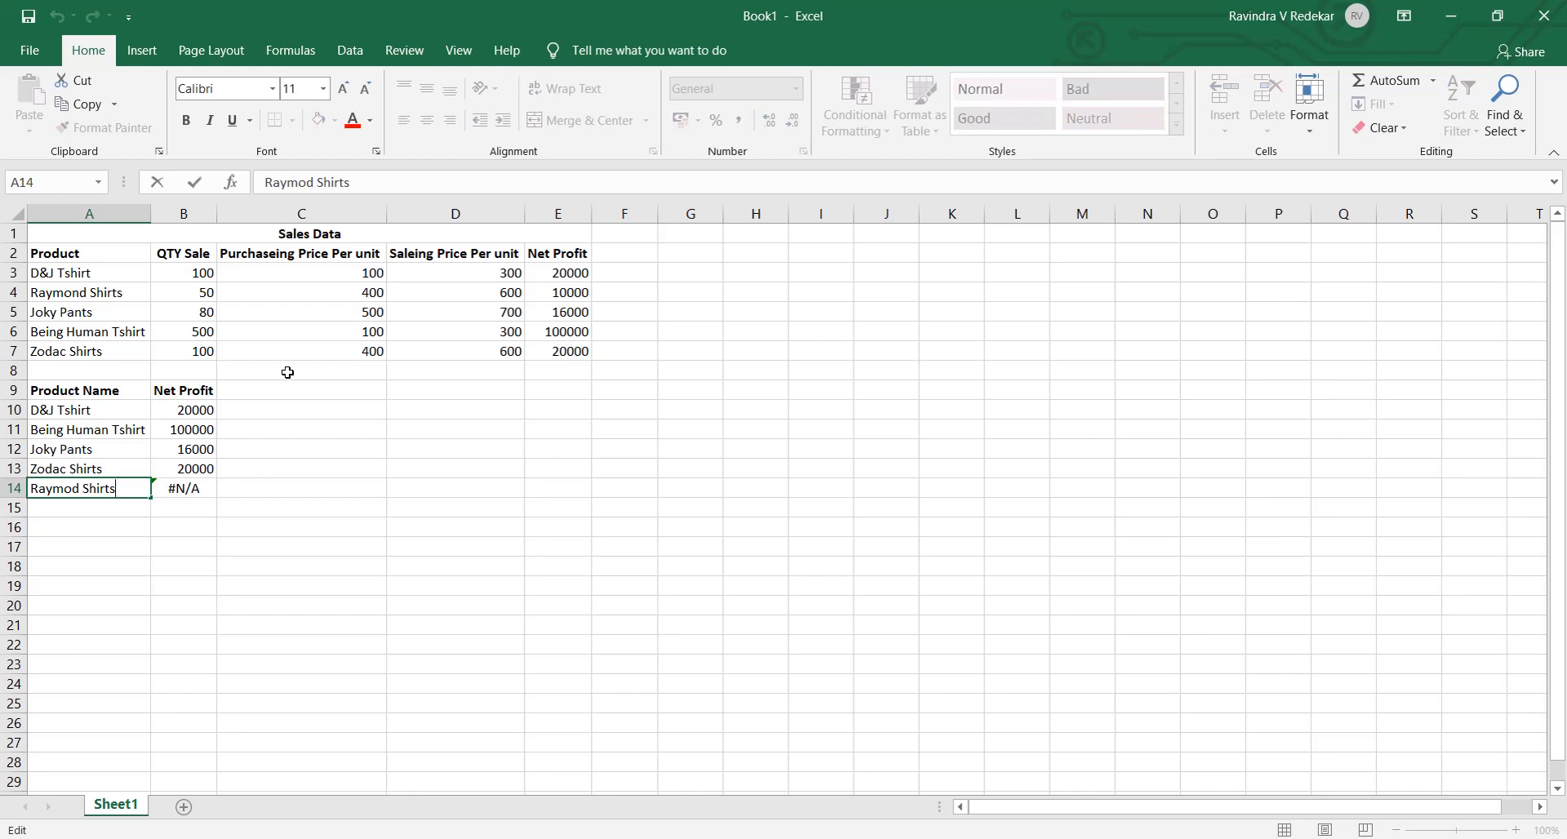
key(BackSpace)
key(BackSpace)
key(BackSpace)
key(BackSpace)
key(BackSpace)
key(BackSpace)
key(BackSpace)
key(BackSpace)
text(nd Shirts)
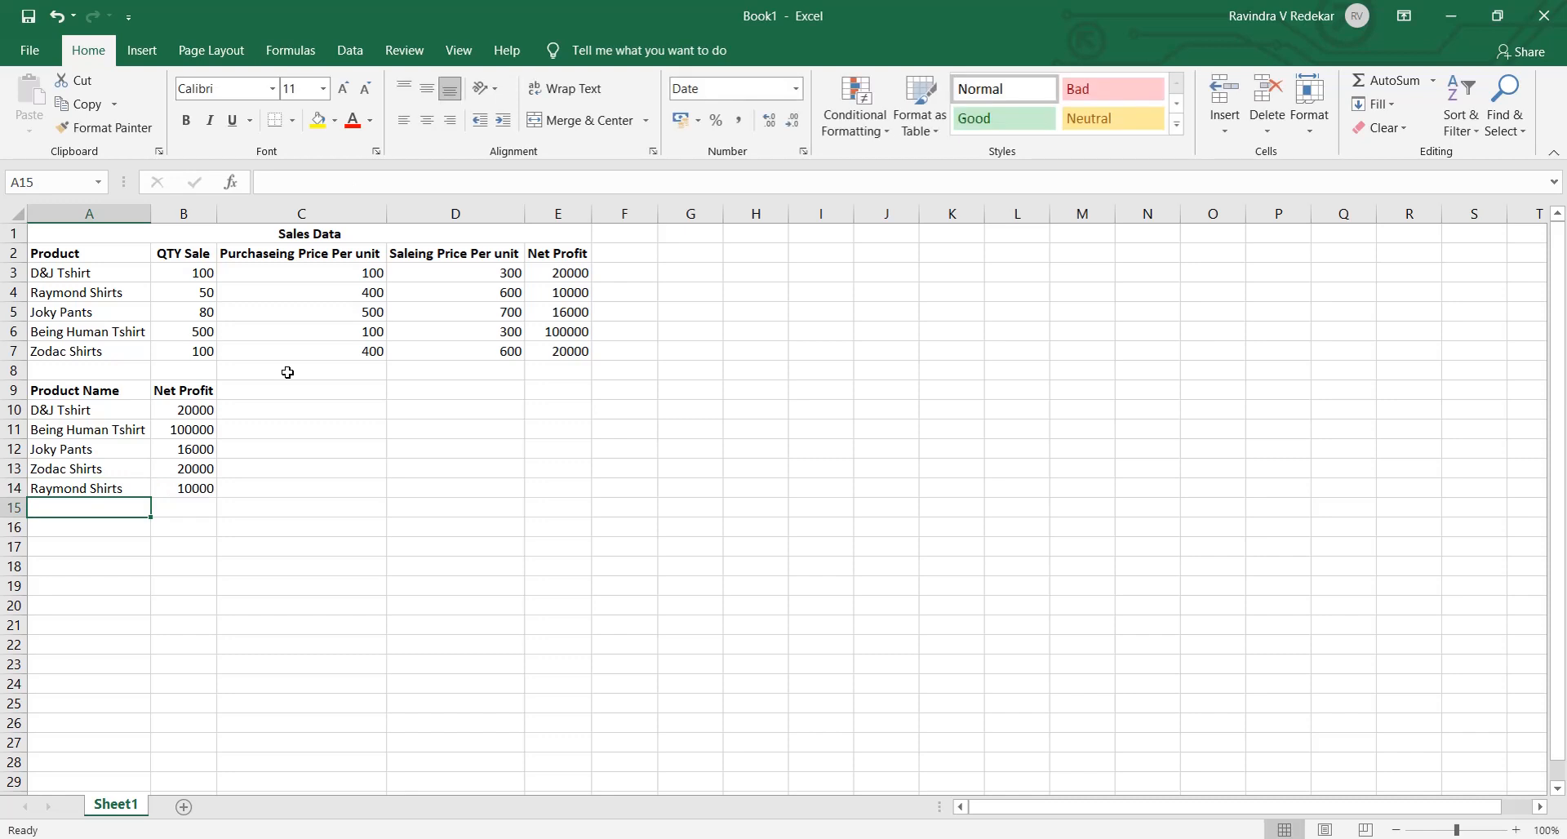
- Check the VLOOKUP formula in B14 and review the lookup table's product names and Net Profit cells down to row 14
key(Up)
key(Right)
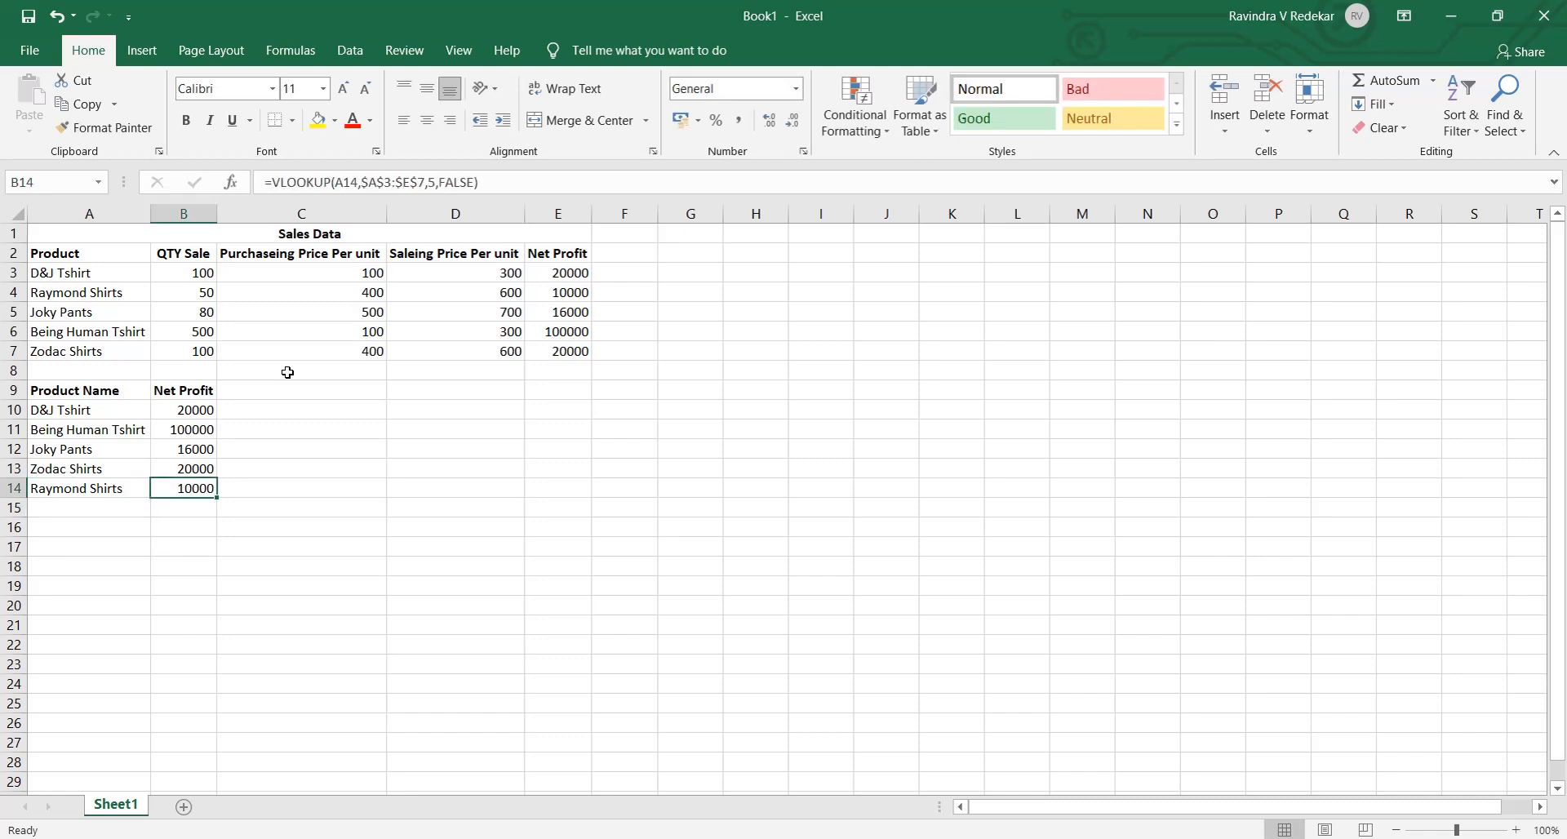
key(Left)
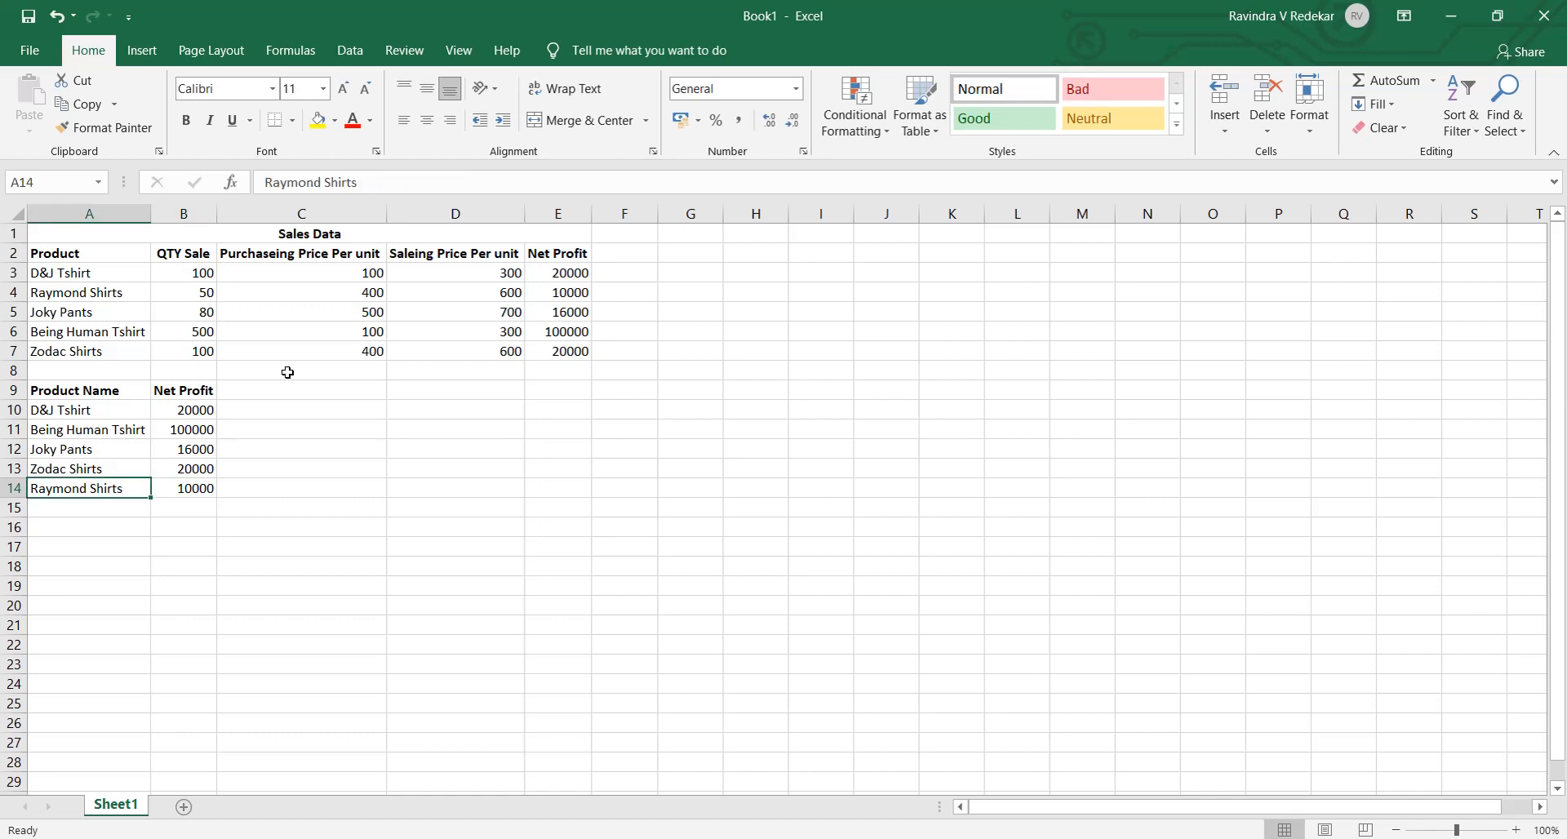
key(Up)
key(Up)
key(Up)
key(Up)
key(Up)
key(Up)
key(Up)
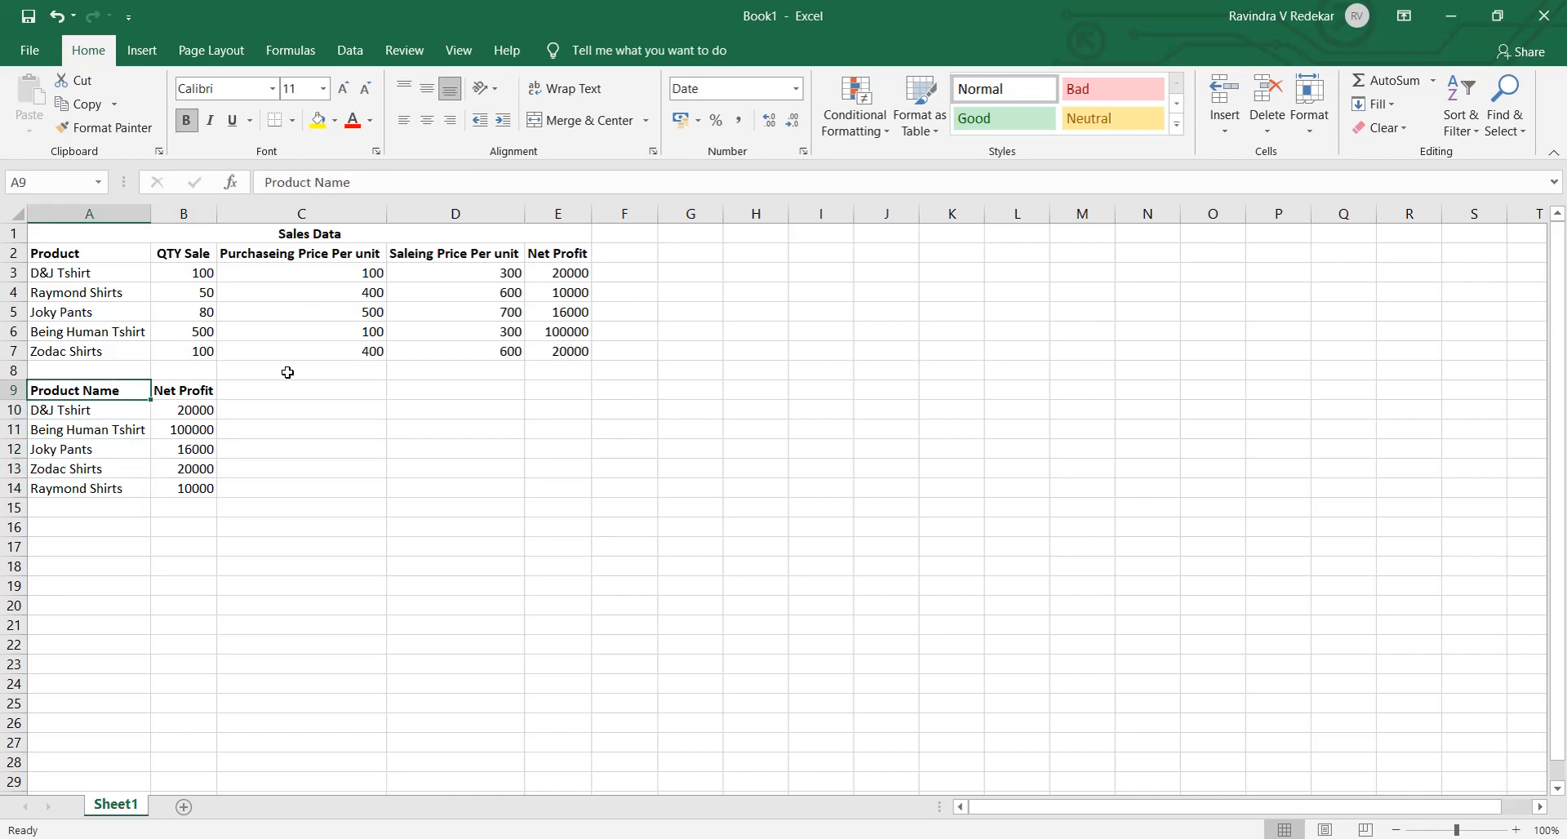
key(Down)
key(Down)
key(Down)
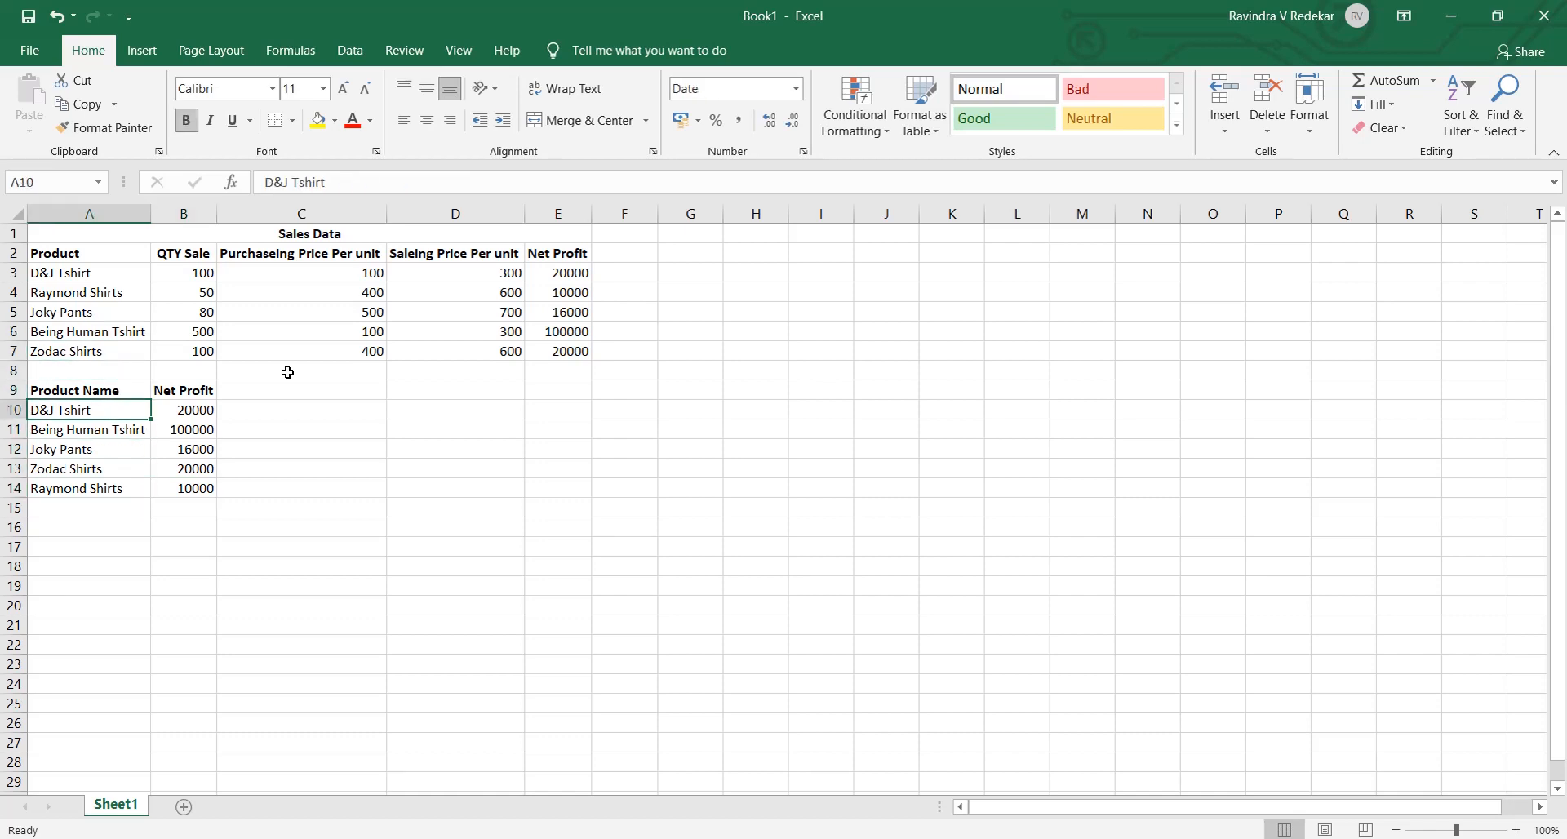
key(Right)
key(Down)
key(Down)
key(Down)
key(Down)
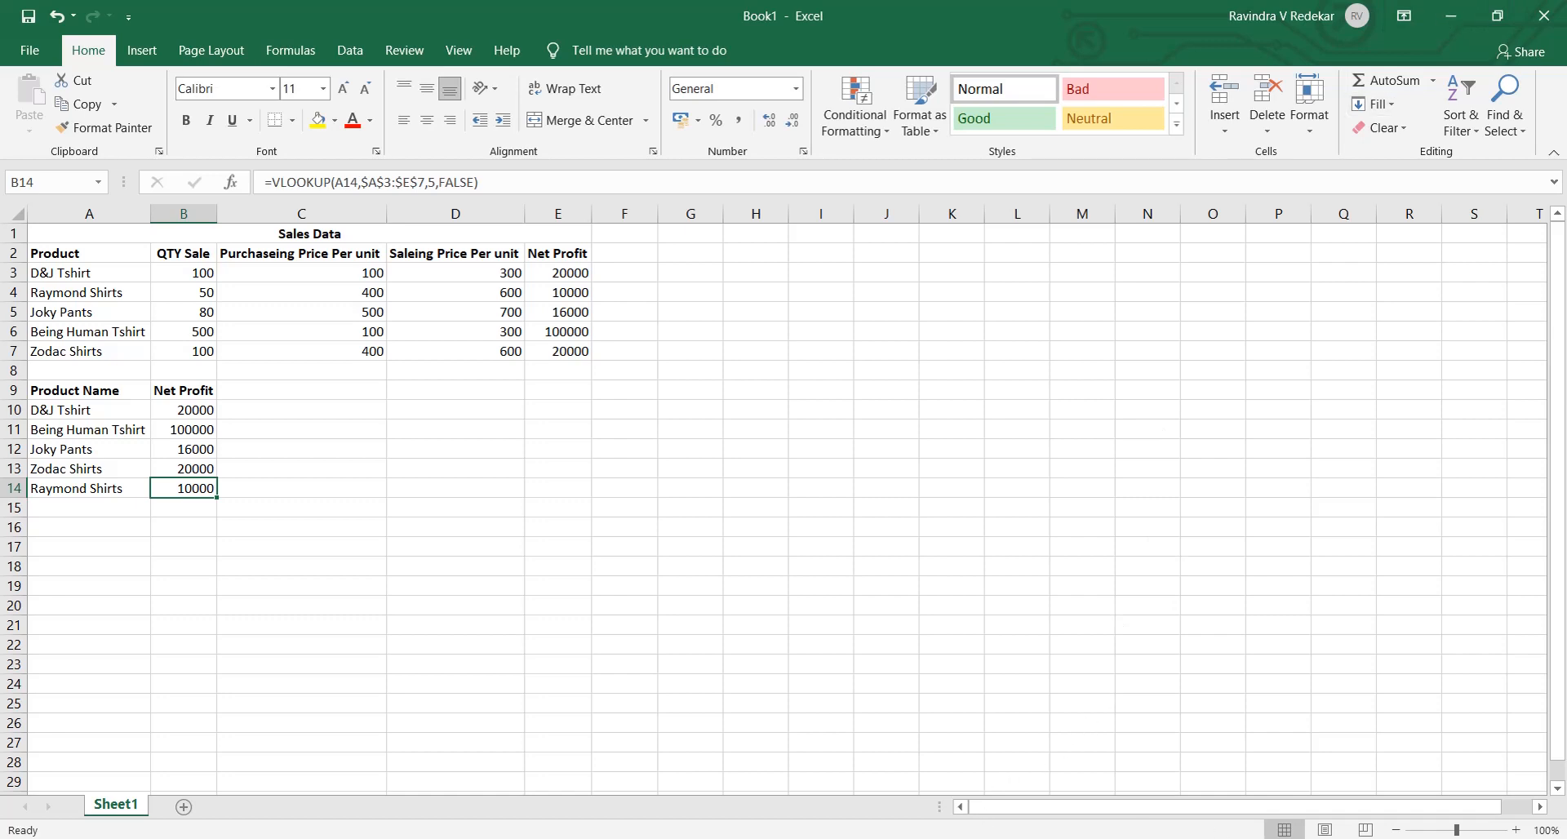
click(1243, 838)
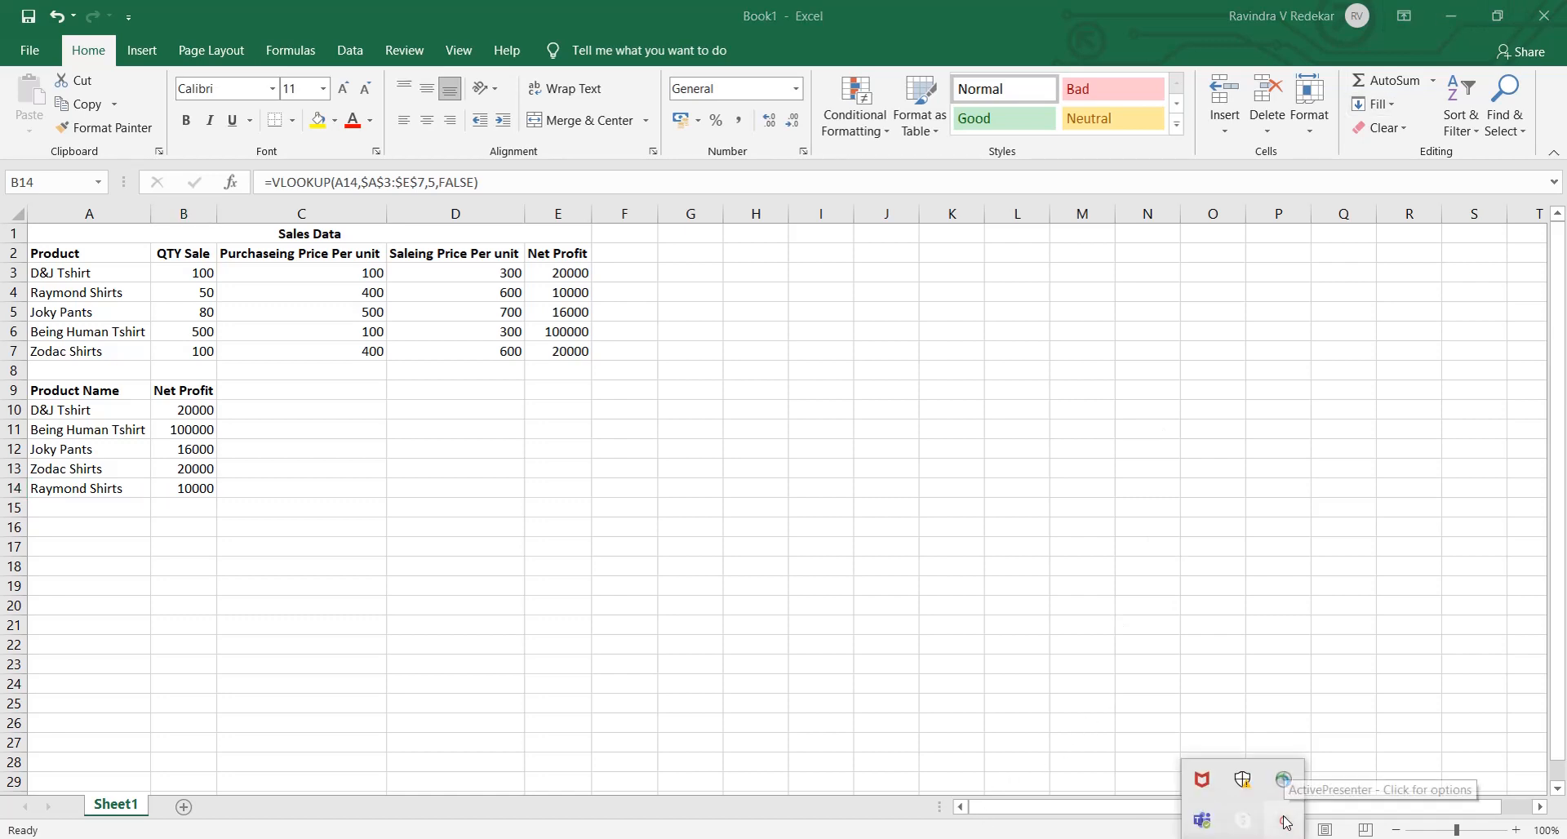